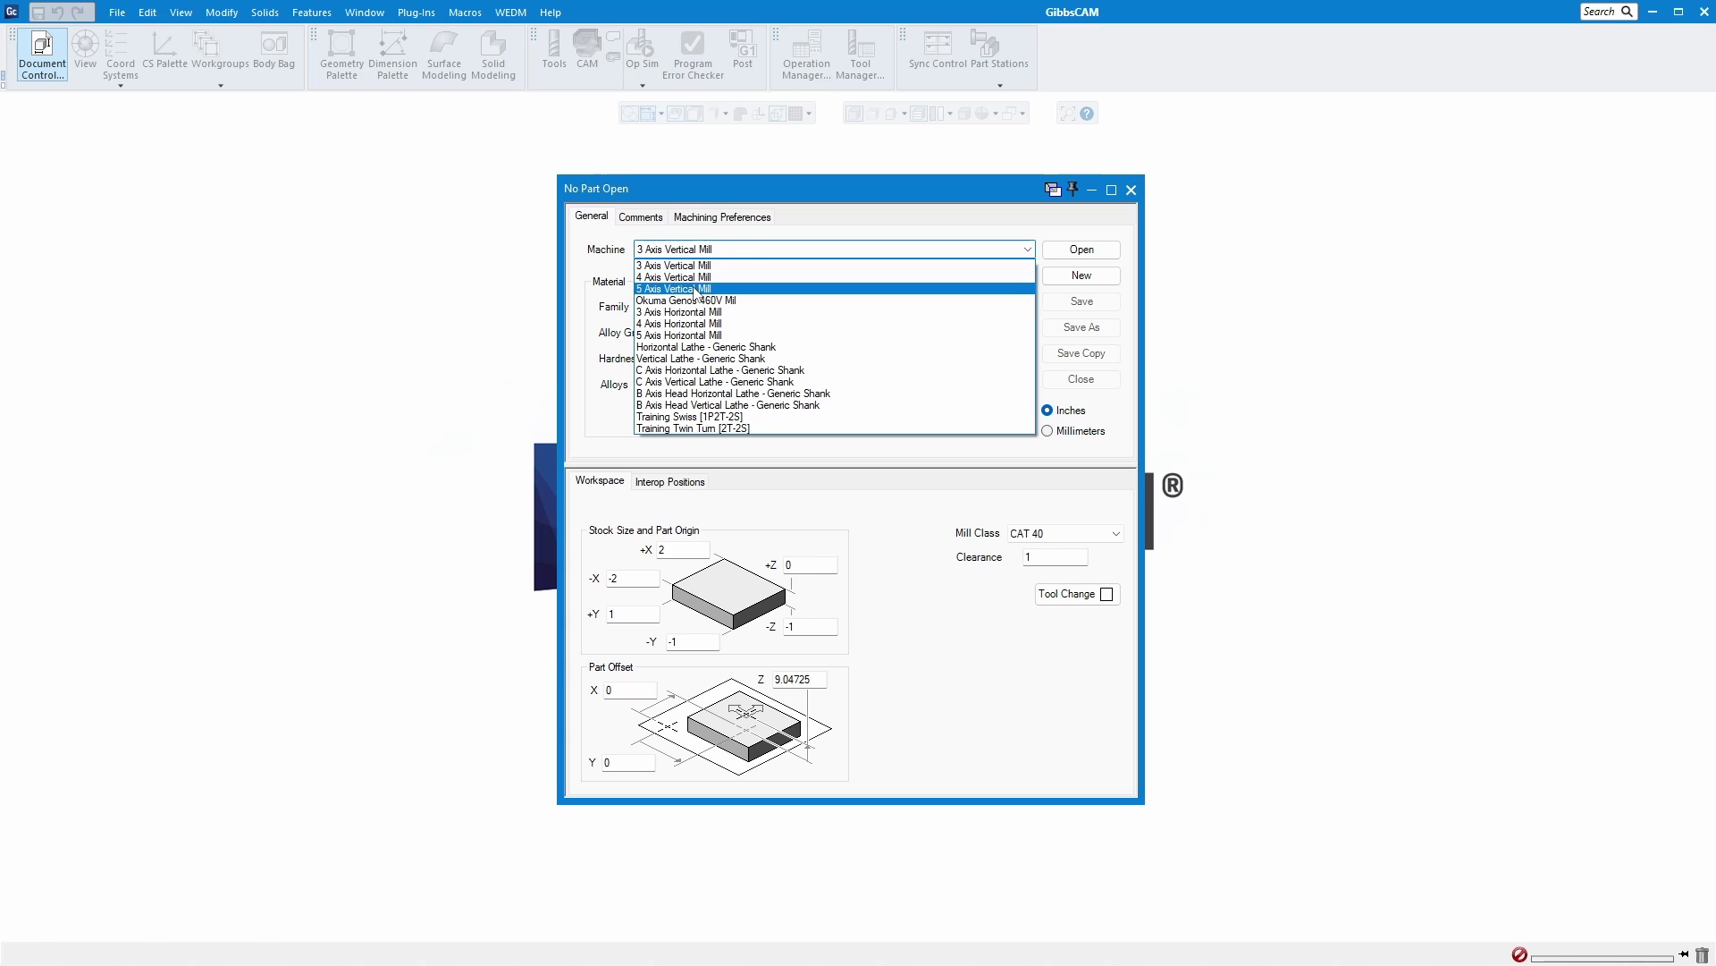
Step: Choose 3 Axis Vertical Mill as the machine and ALLOY STEELS, CAST as the material family
{"action": "left_click", "coordinate": [755, 302]}
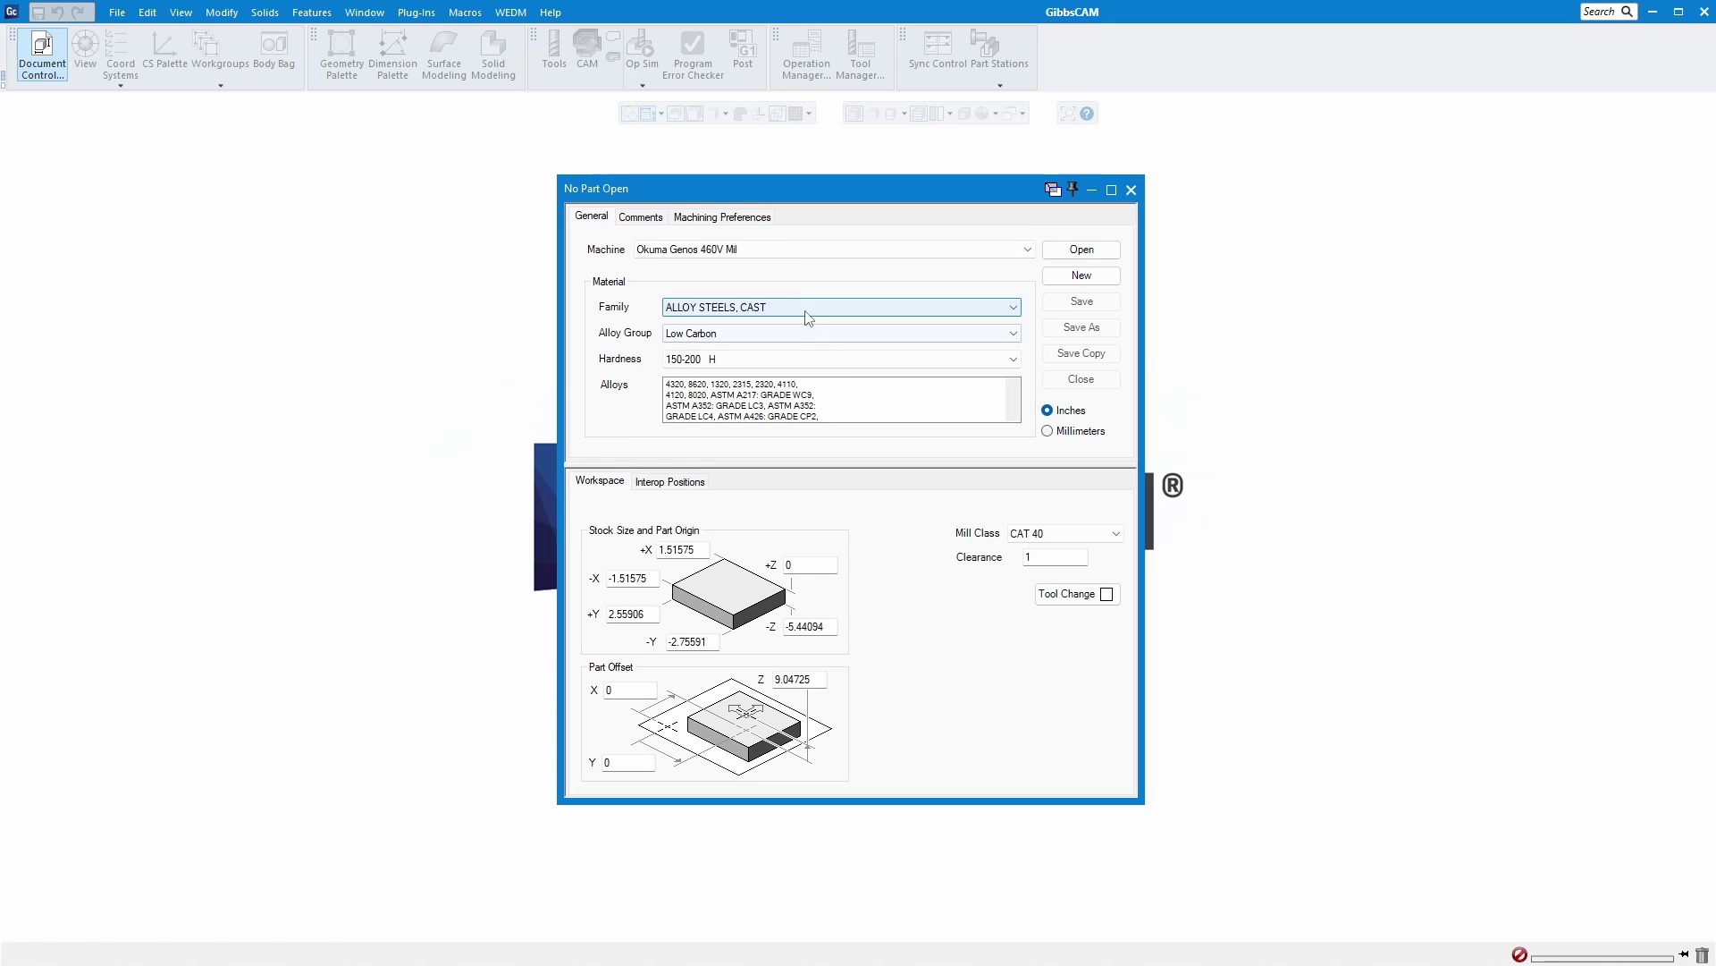
{"action": "left_click", "coordinate": [791, 250]}
{"action": "left_click", "coordinate": [734, 266]}
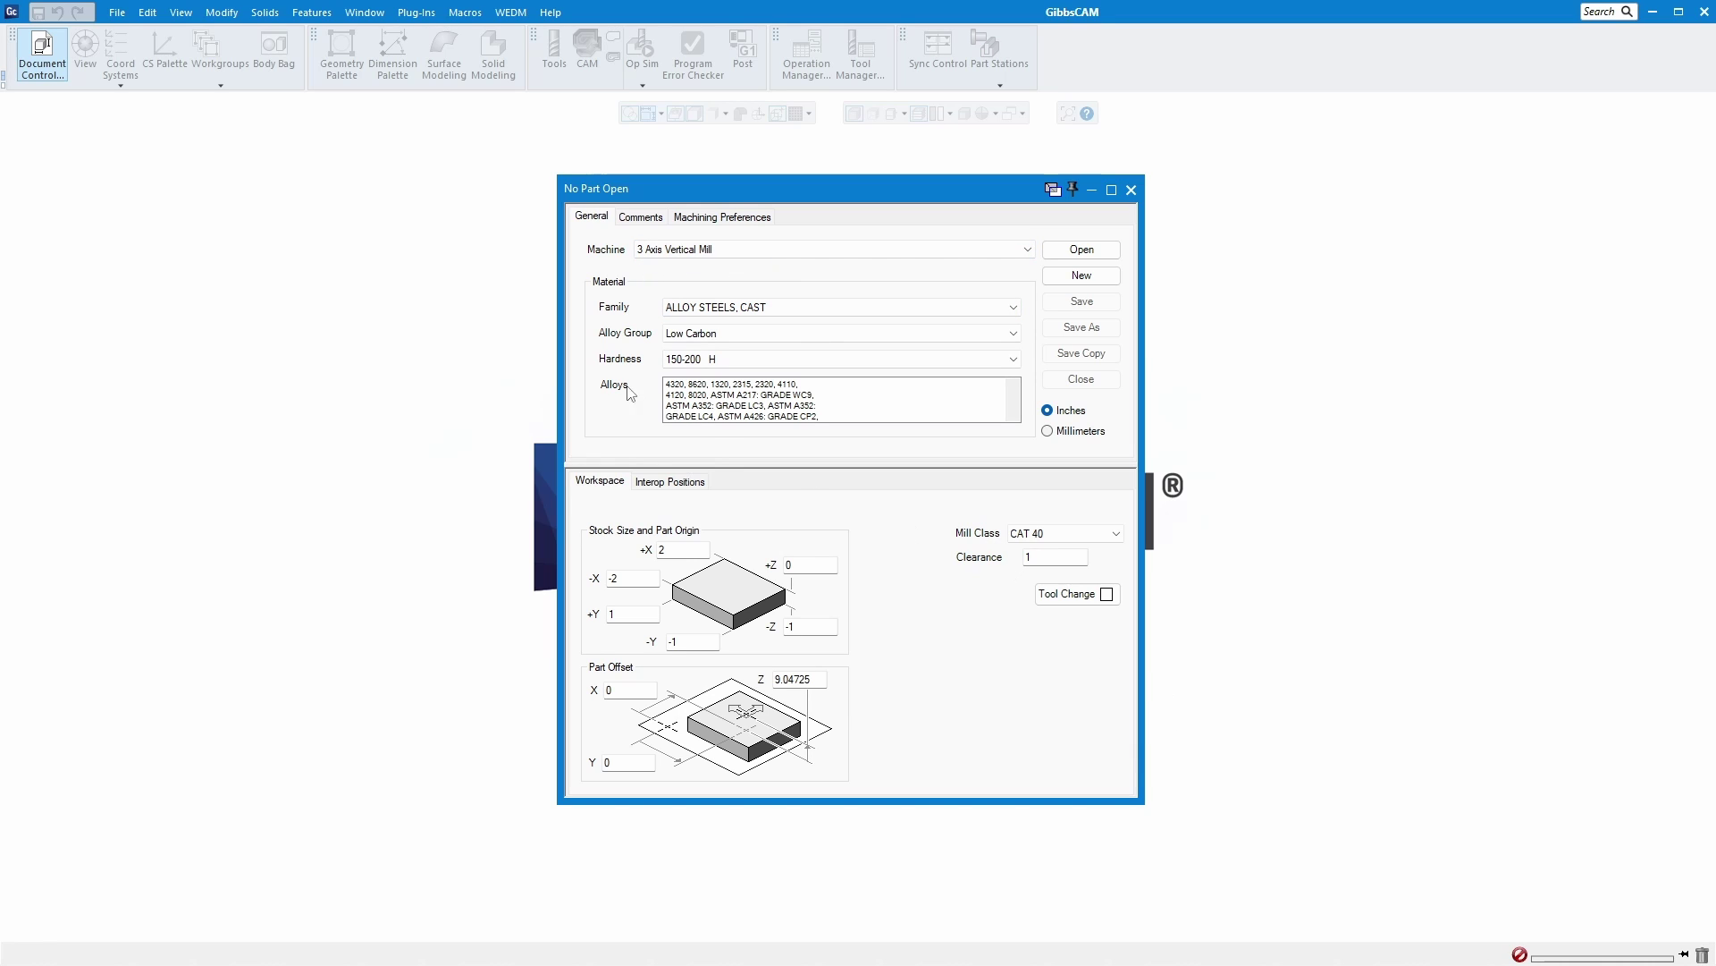
{"action": "left_click", "coordinate": [839, 312]}
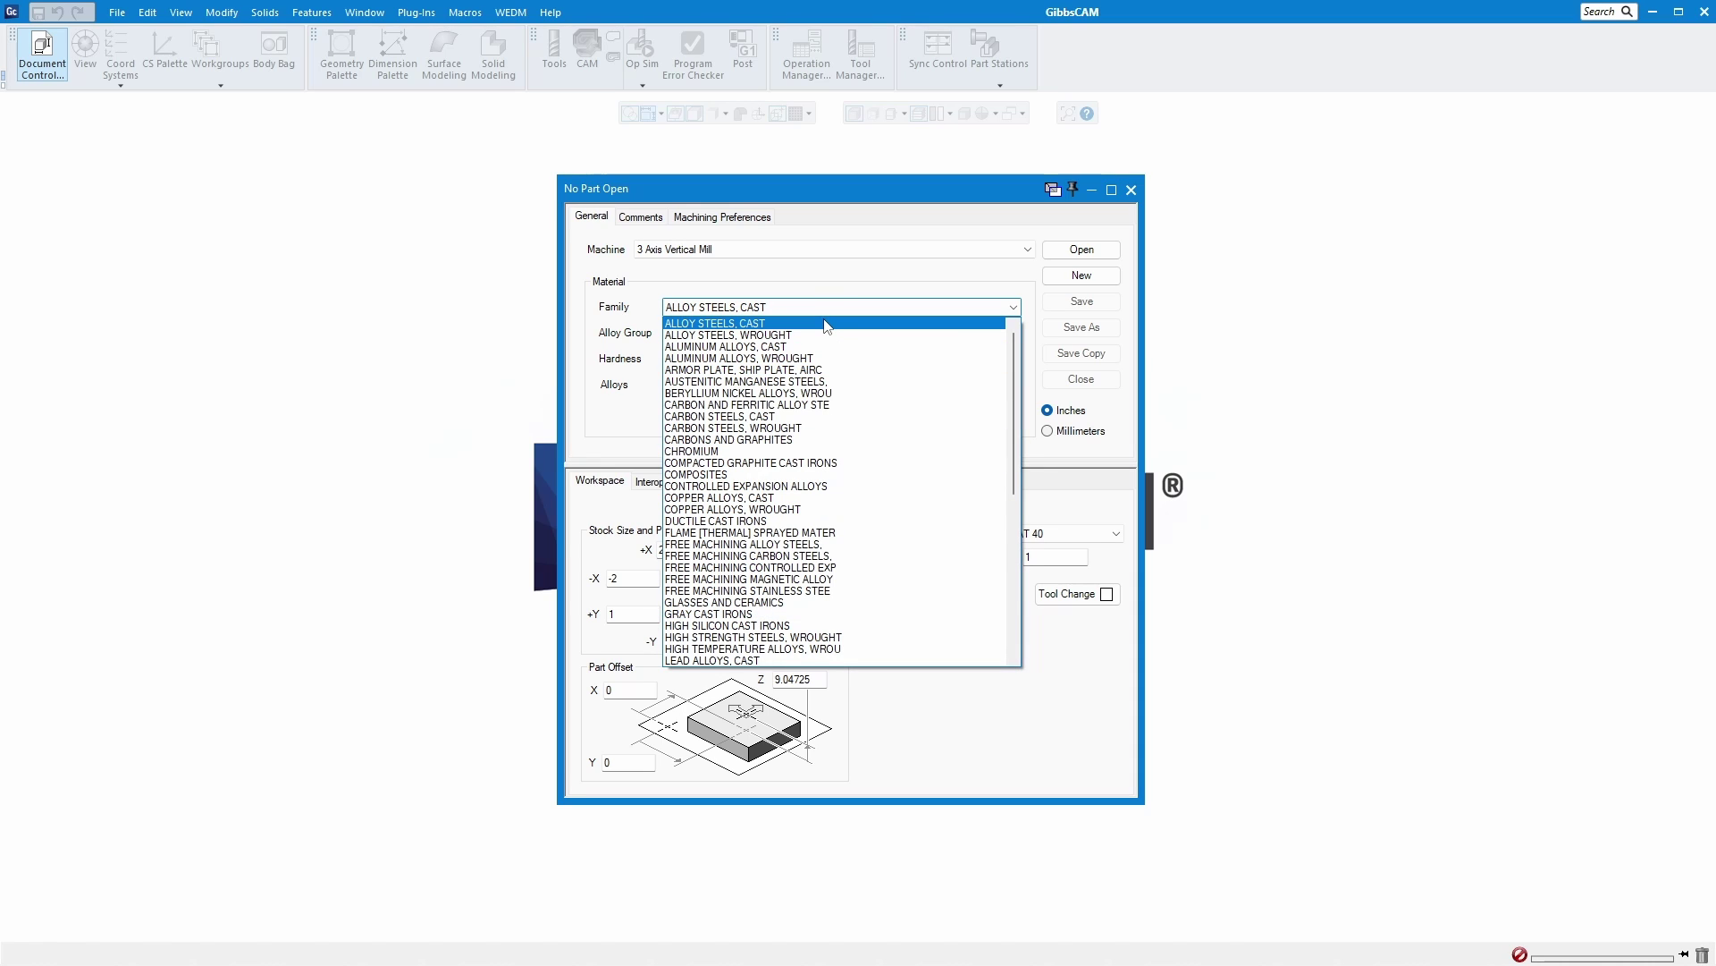
{"action": "left_click", "coordinate": [825, 324]}
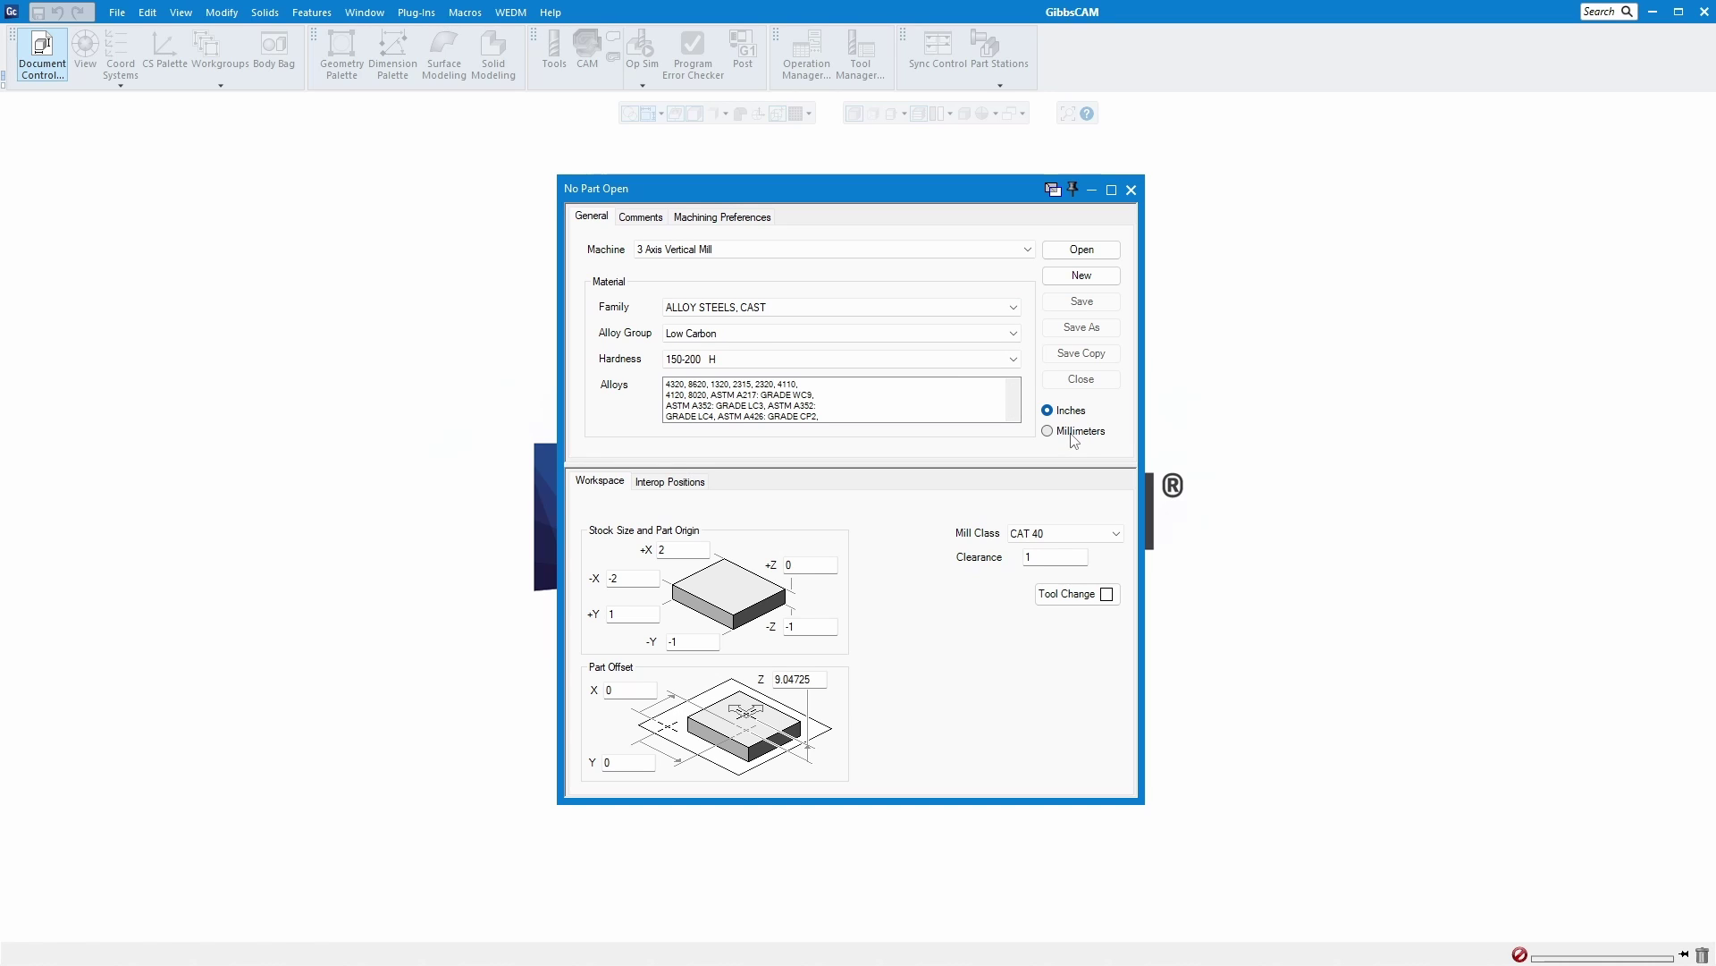
Step: Check the clearance value in the part's workspace settings
{"action": "left_click", "coordinate": [1044, 555]}
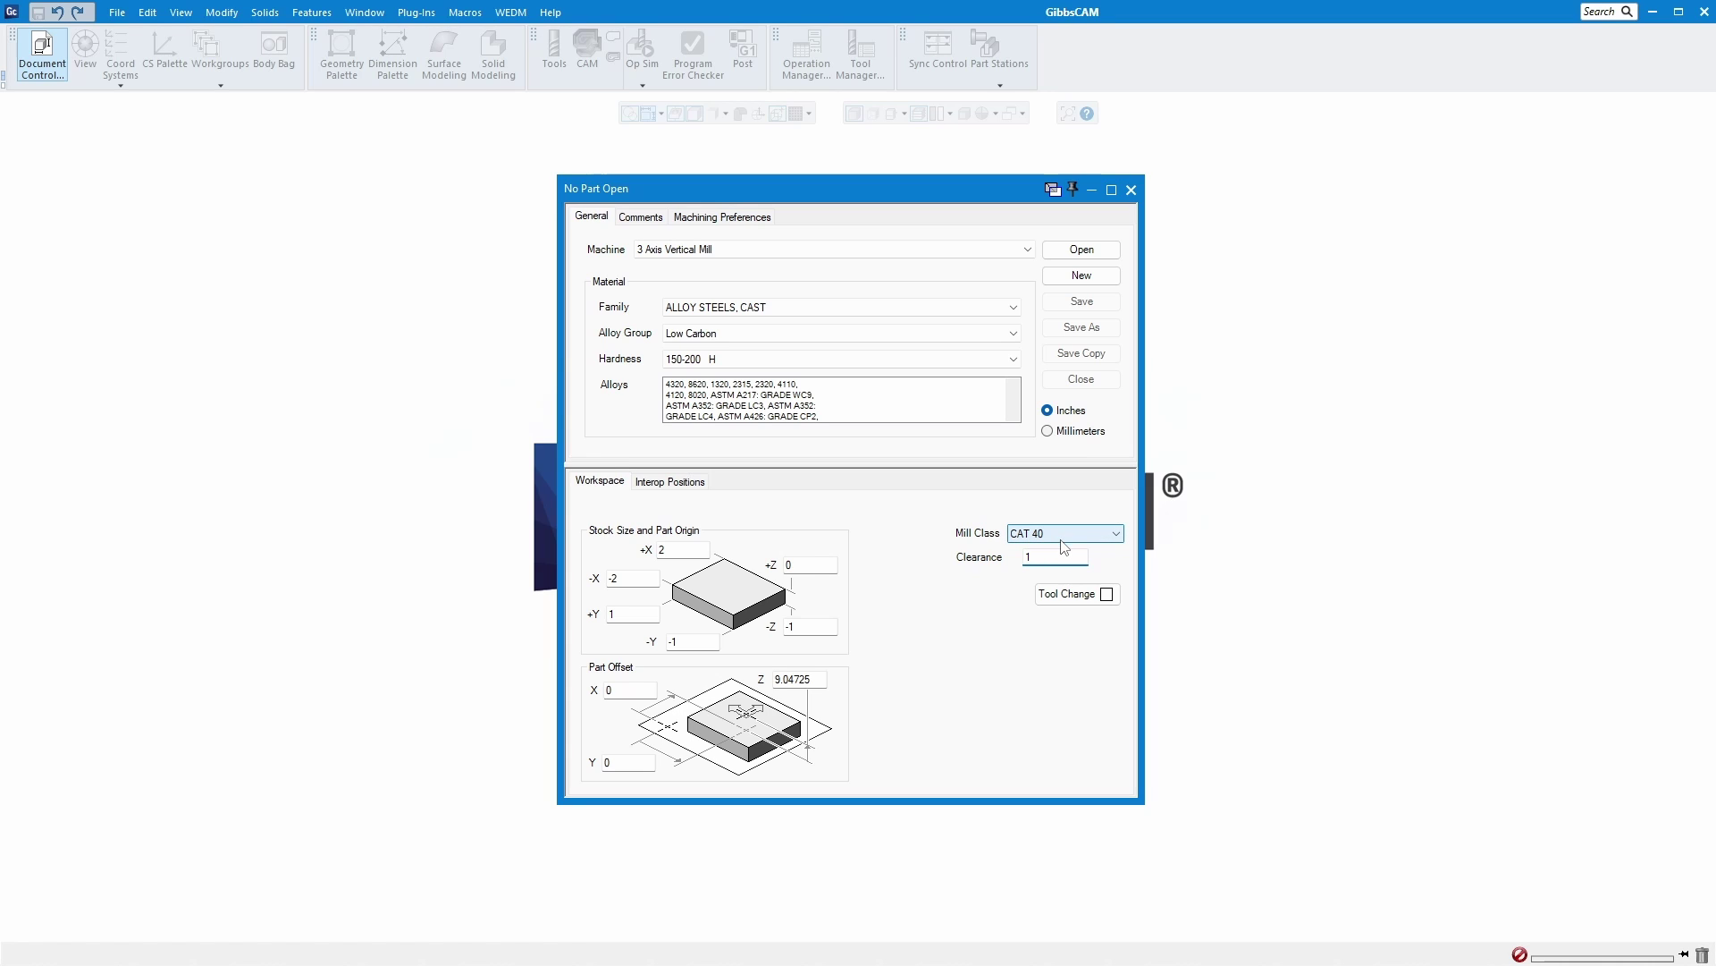
{"action": "double_click", "coordinate": [1041, 558]}
{"action": "left_click", "coordinate": [1040, 558]}
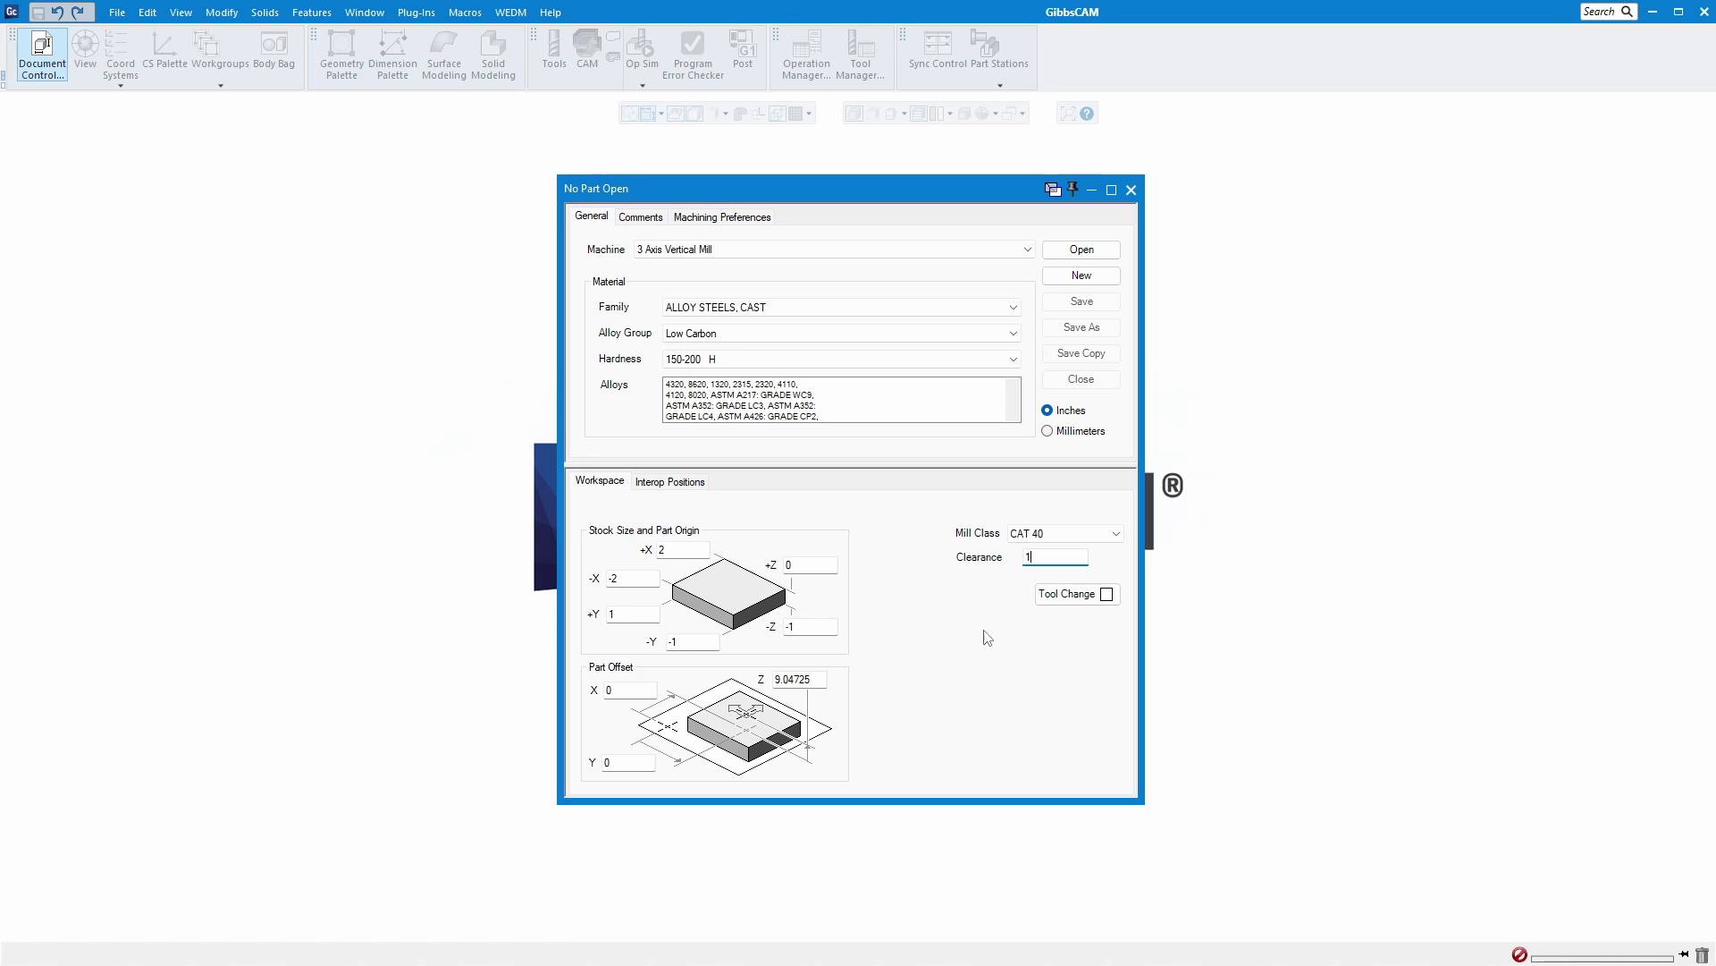
Step: Review the part rough, part finish and fixture tolerances and the fixture clearance in the machining preferences
{"action": "left_click", "coordinate": [721, 217]}
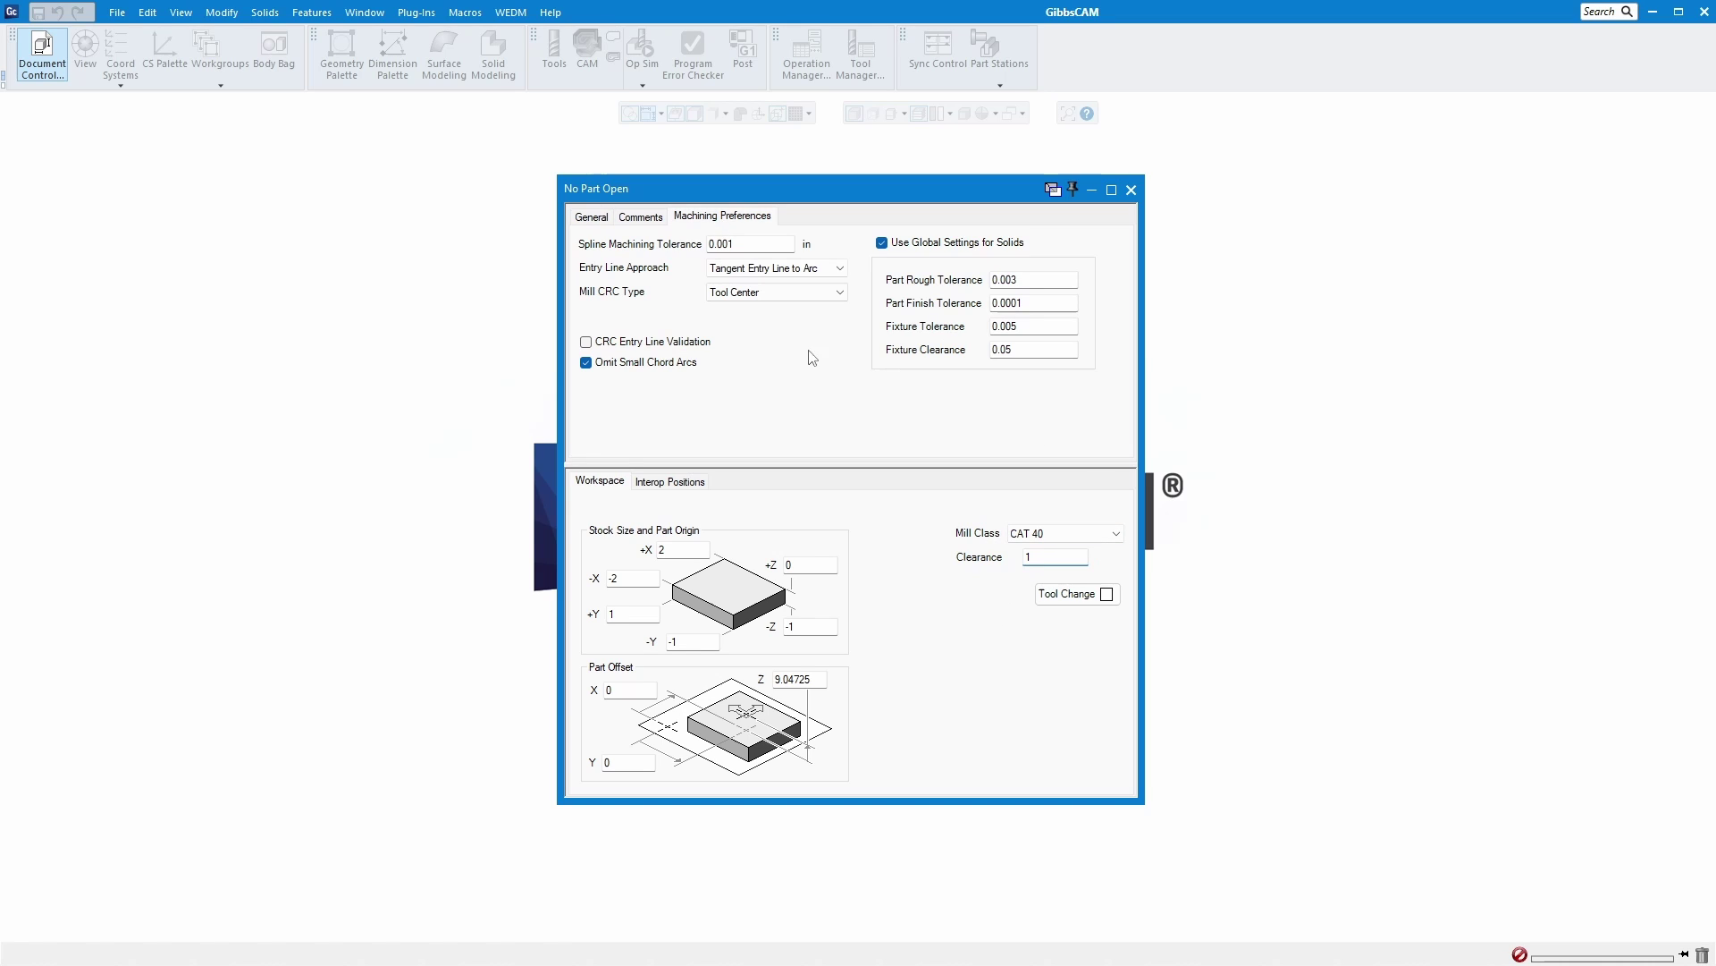
{"action": "left_click", "coordinate": [1038, 280]}
{"action": "left_click", "coordinate": [1050, 302]}
{"action": "left_click", "coordinate": [1037, 326]}
{"action": "left_click", "coordinate": [1028, 349]}
{"action": "double_click", "coordinate": [1028, 349]}
{"action": "left_click", "coordinate": [1031, 327]}
{"action": "left_click", "coordinate": [1048, 302]}
{"action": "left_click", "coordinate": [1033, 280]}
{"action": "left_click", "coordinate": [1048, 279]}
{"action": "double_click", "coordinate": [1050, 280]}
Step: Look through the general, comments and machining preferences pages, and close the document control dialog
{"action": "left_click", "coordinate": [598, 220]}
{"action": "left_click", "coordinate": [651, 219]}
{"action": "left_click", "coordinate": [714, 219]}
{"action": "left_click", "coordinate": [657, 221]}
{"action": "left_click", "coordinate": [604, 220]}
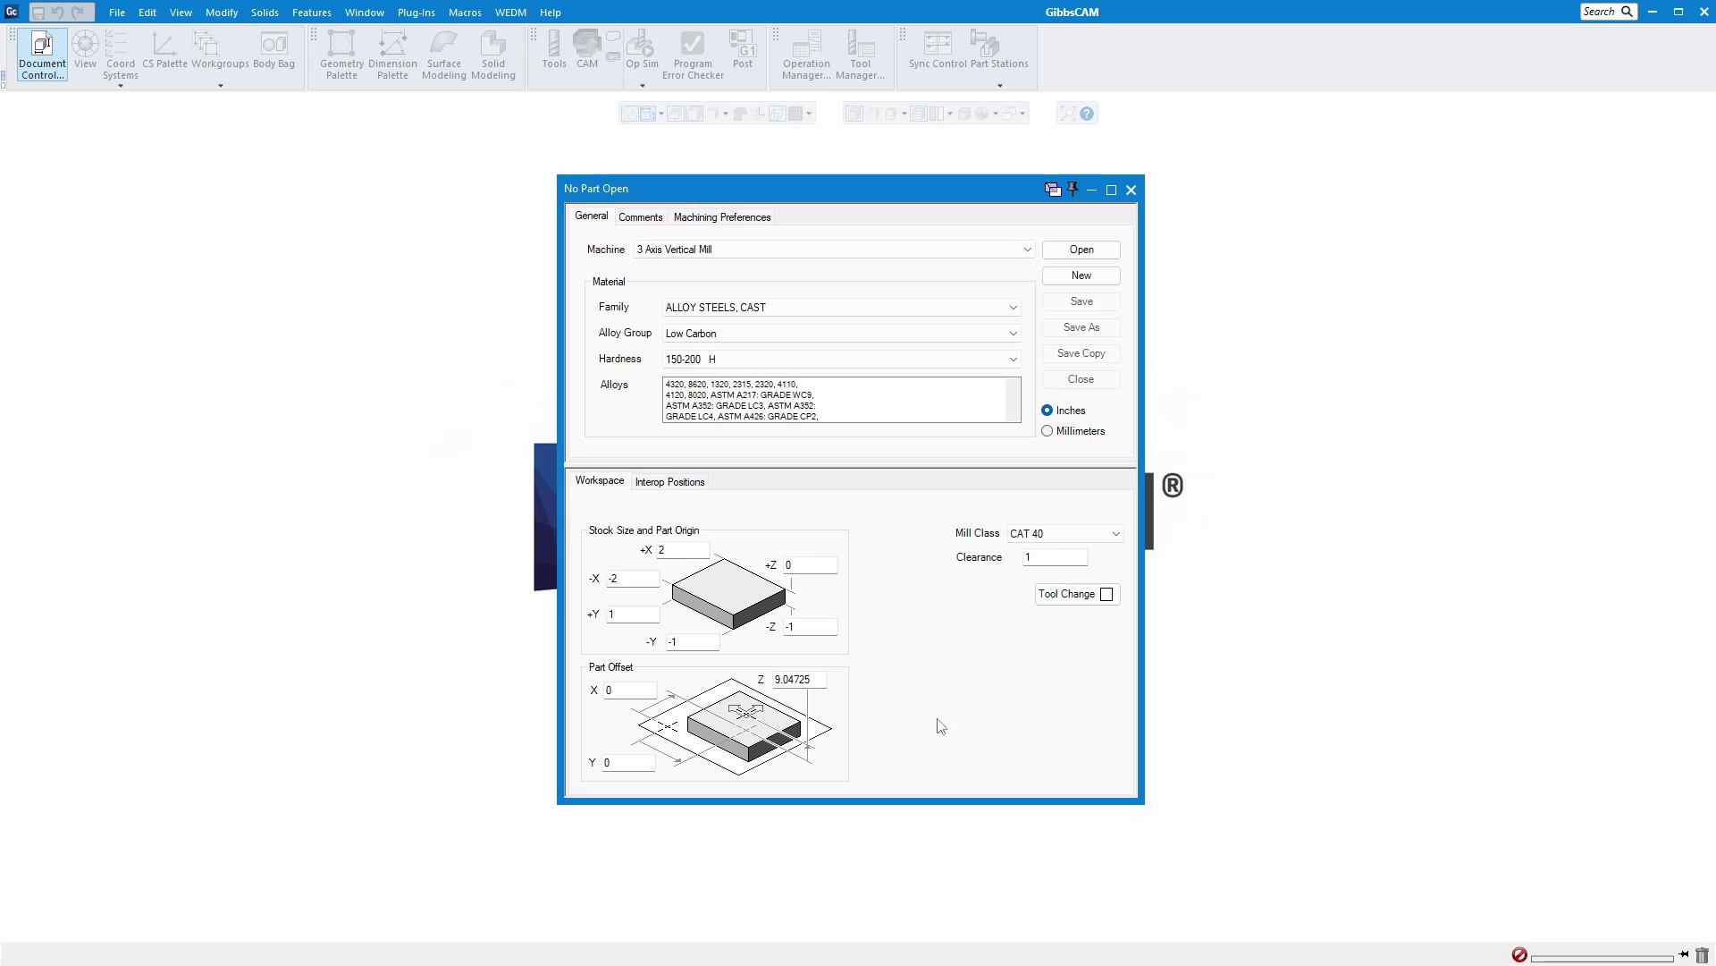
{"action": "left_click", "coordinate": [1131, 190]}
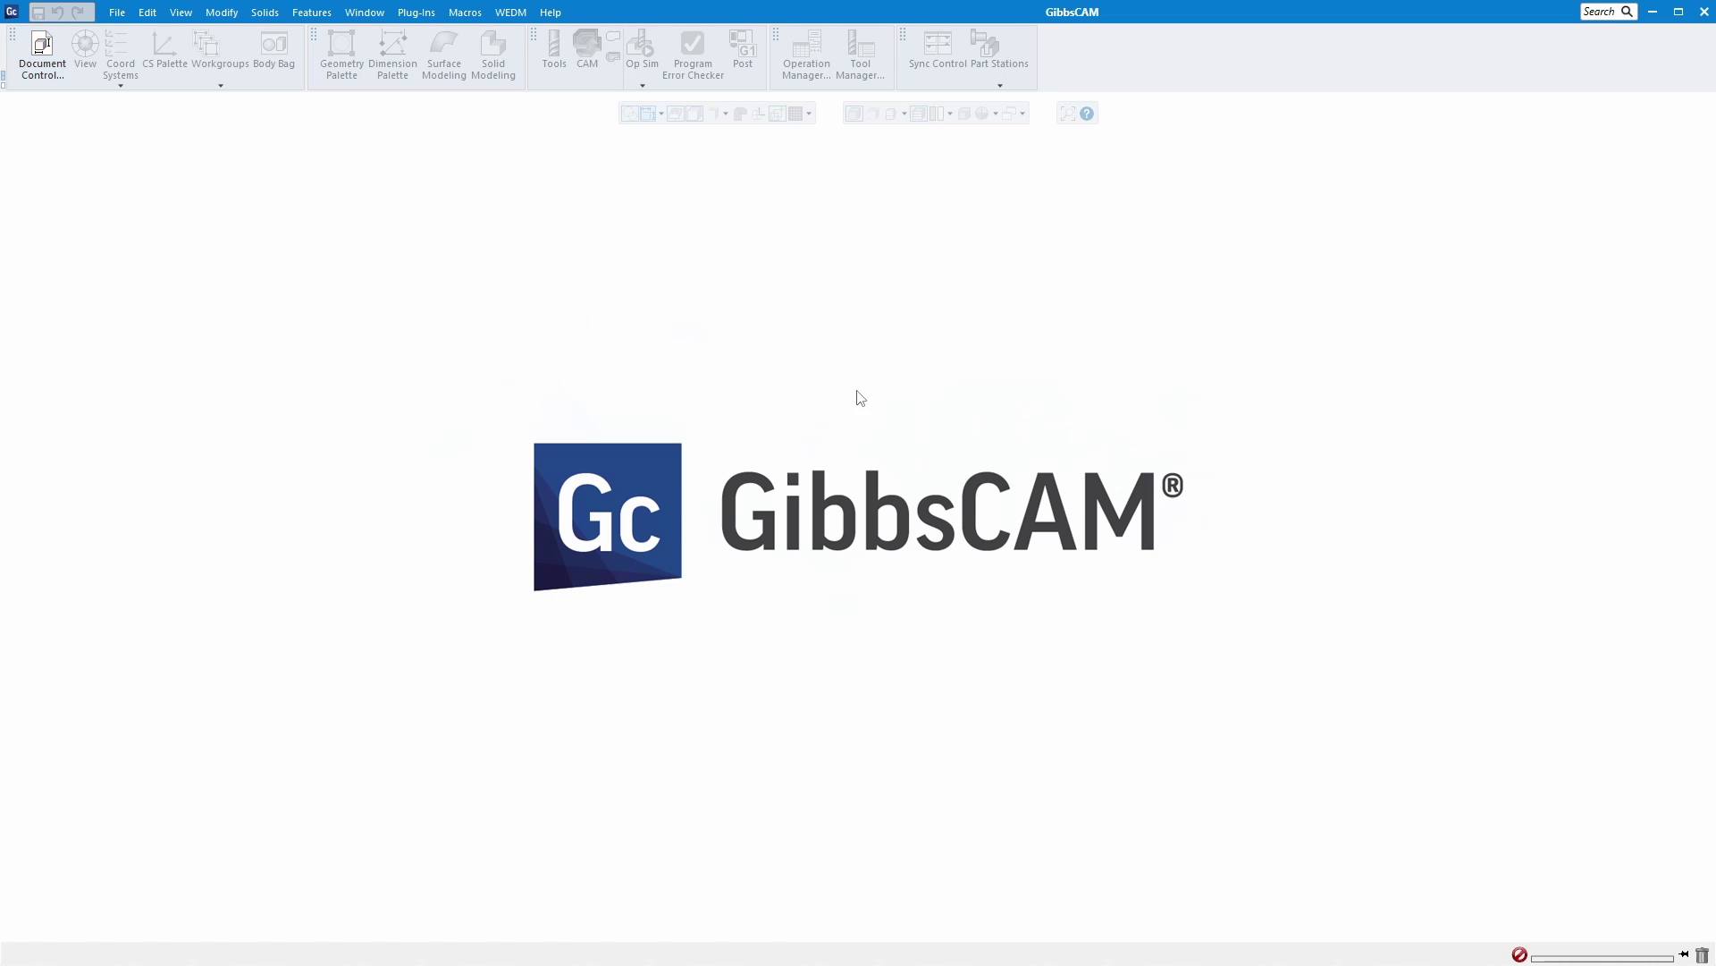
{"action": "left_click", "coordinate": [117, 15]}
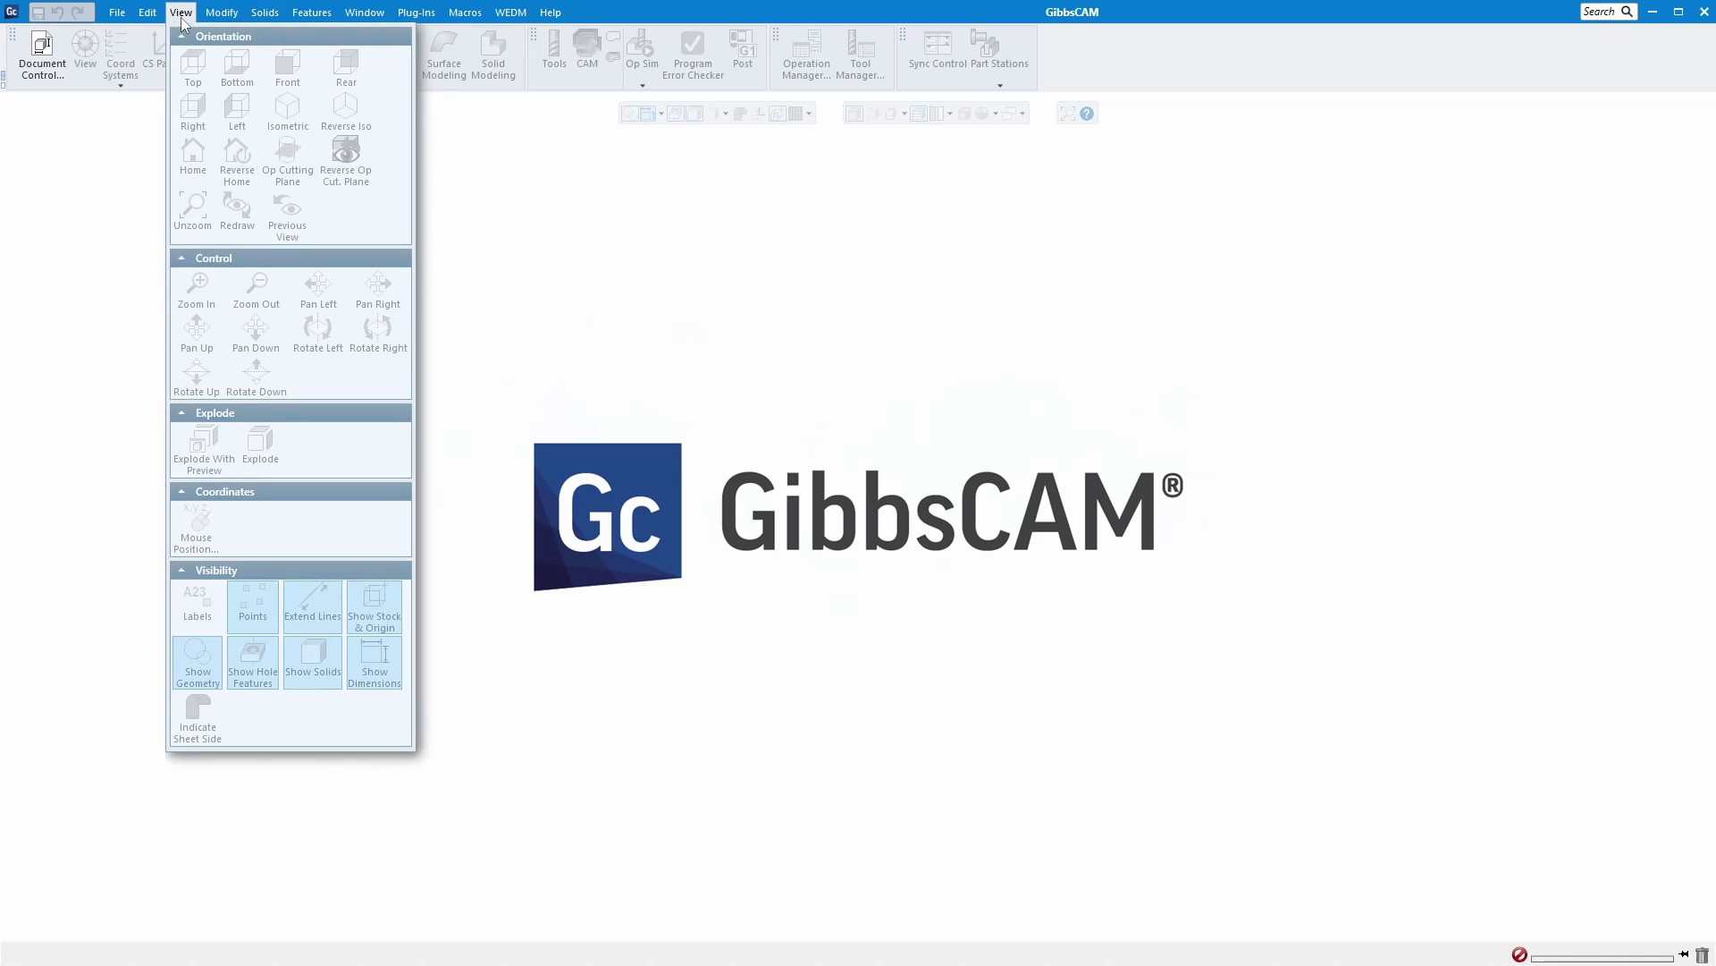
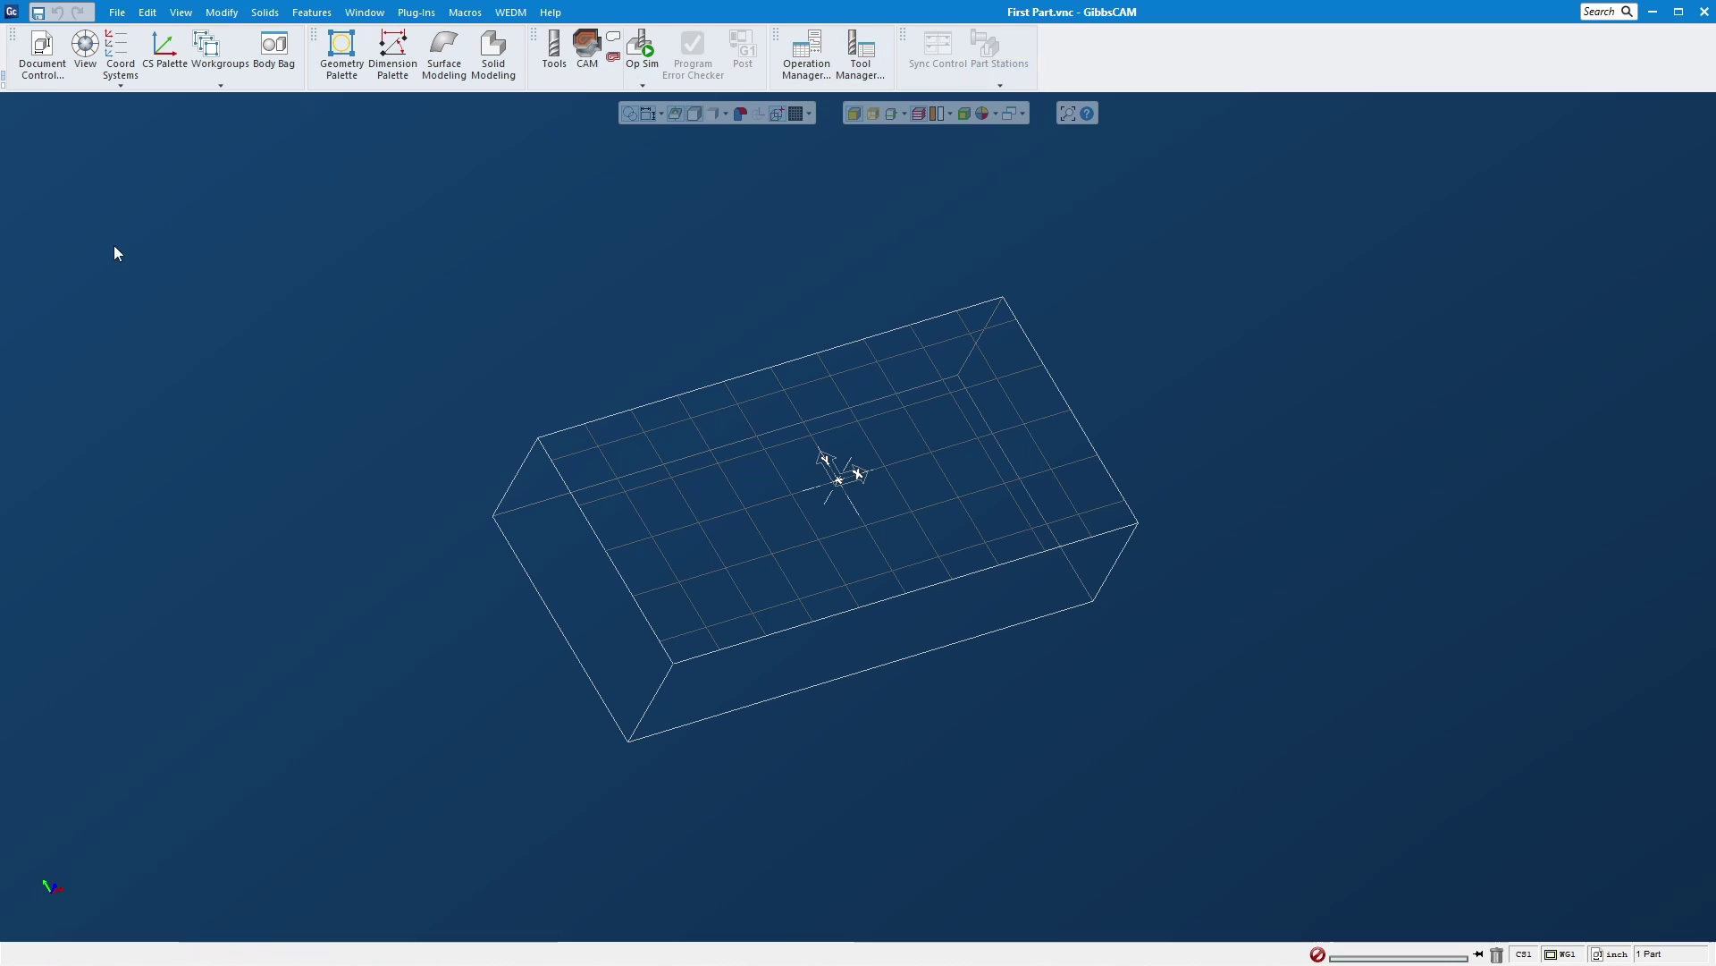
Step: Show the view control and look at the stock from the top and in isometric view
{"action": "left_click", "coordinate": [85, 45]}
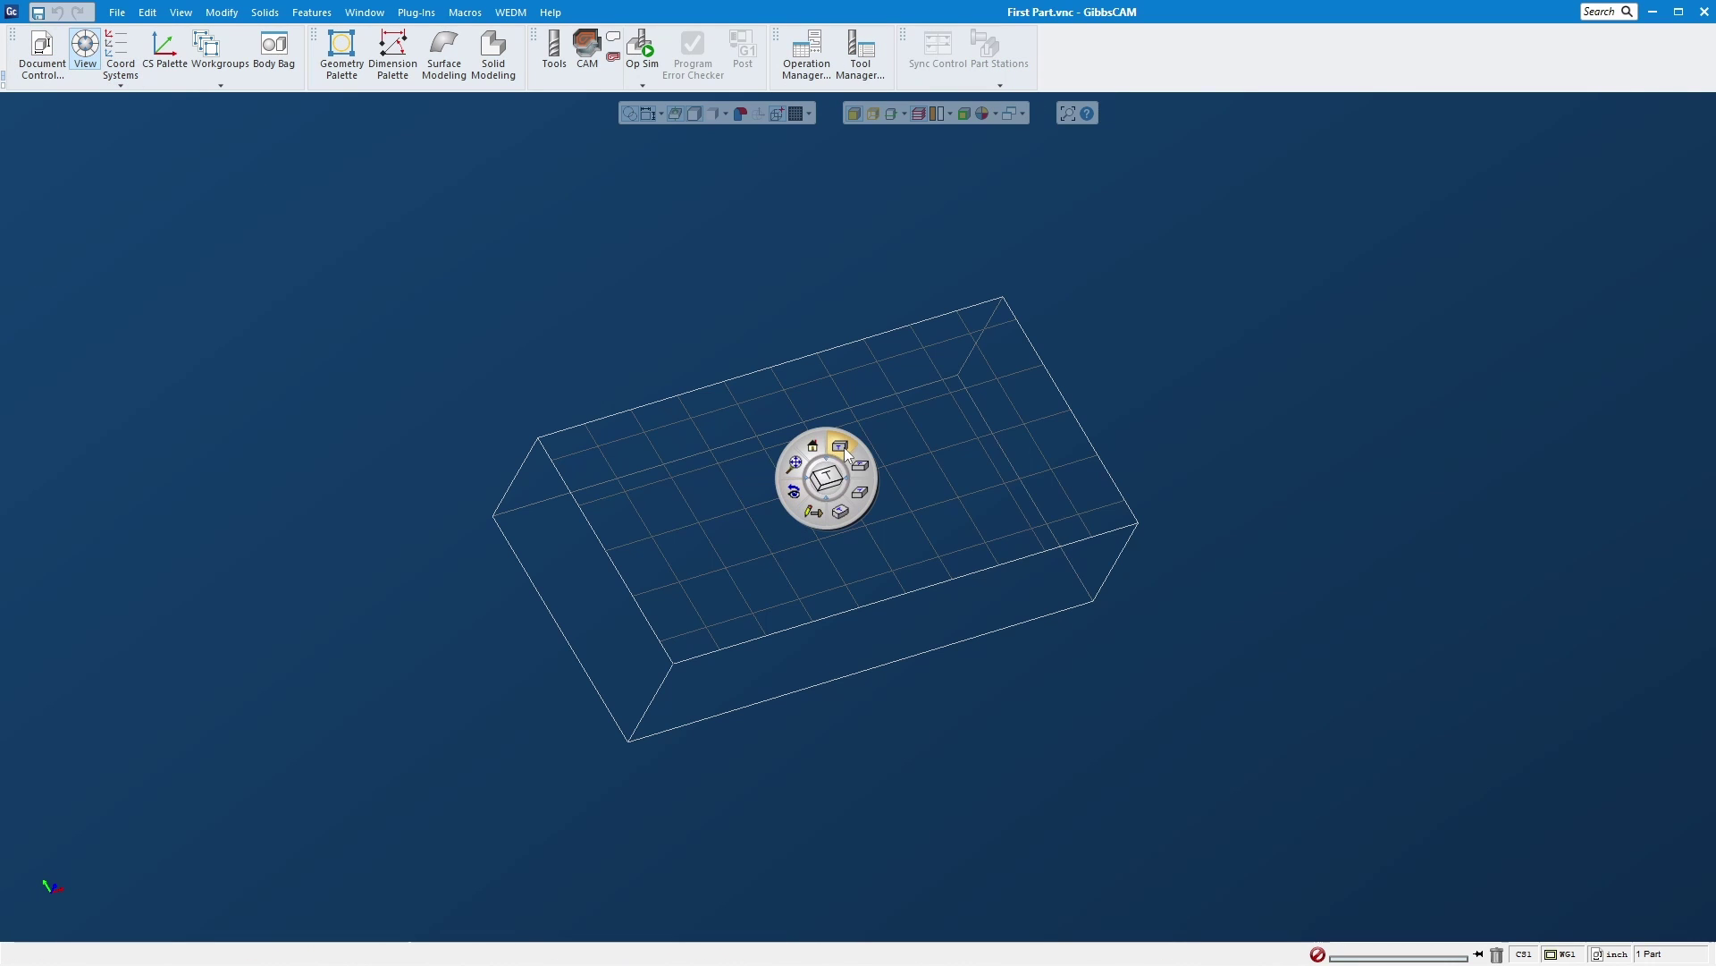
{"action": "left_click", "coordinate": [839, 446]}
{"action": "left_click", "coordinate": [795, 464]}
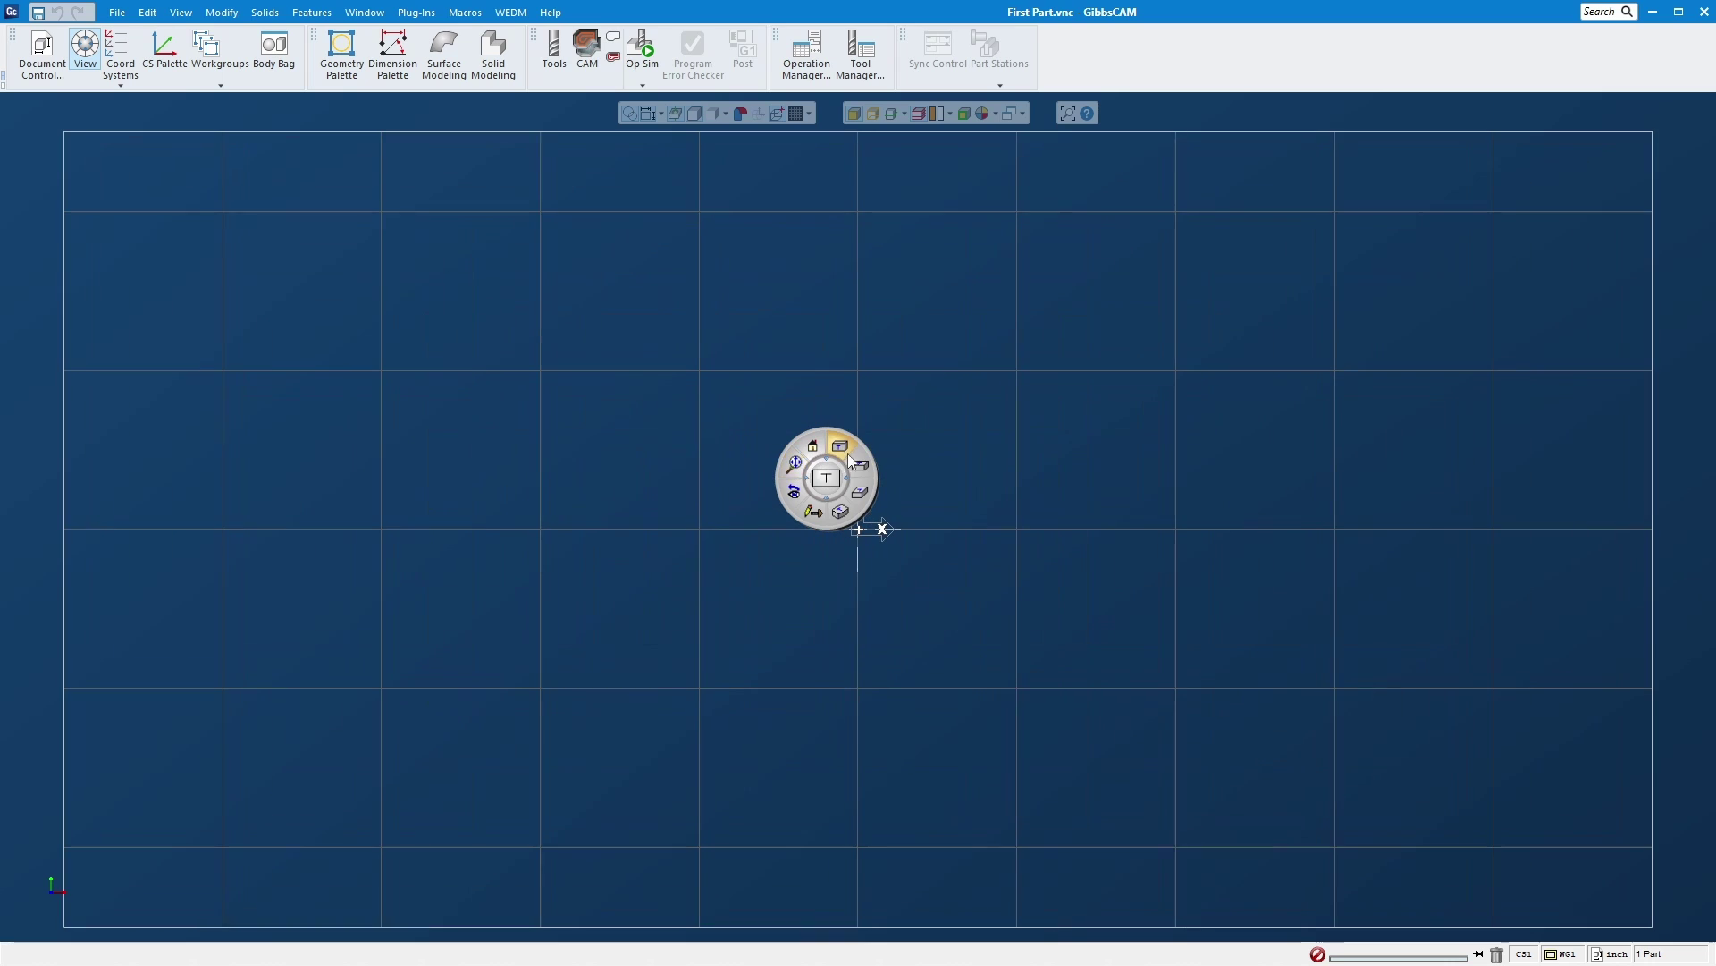
{"action": "left_click", "coordinate": [858, 492]}
{"action": "left_click", "coordinate": [858, 494]}
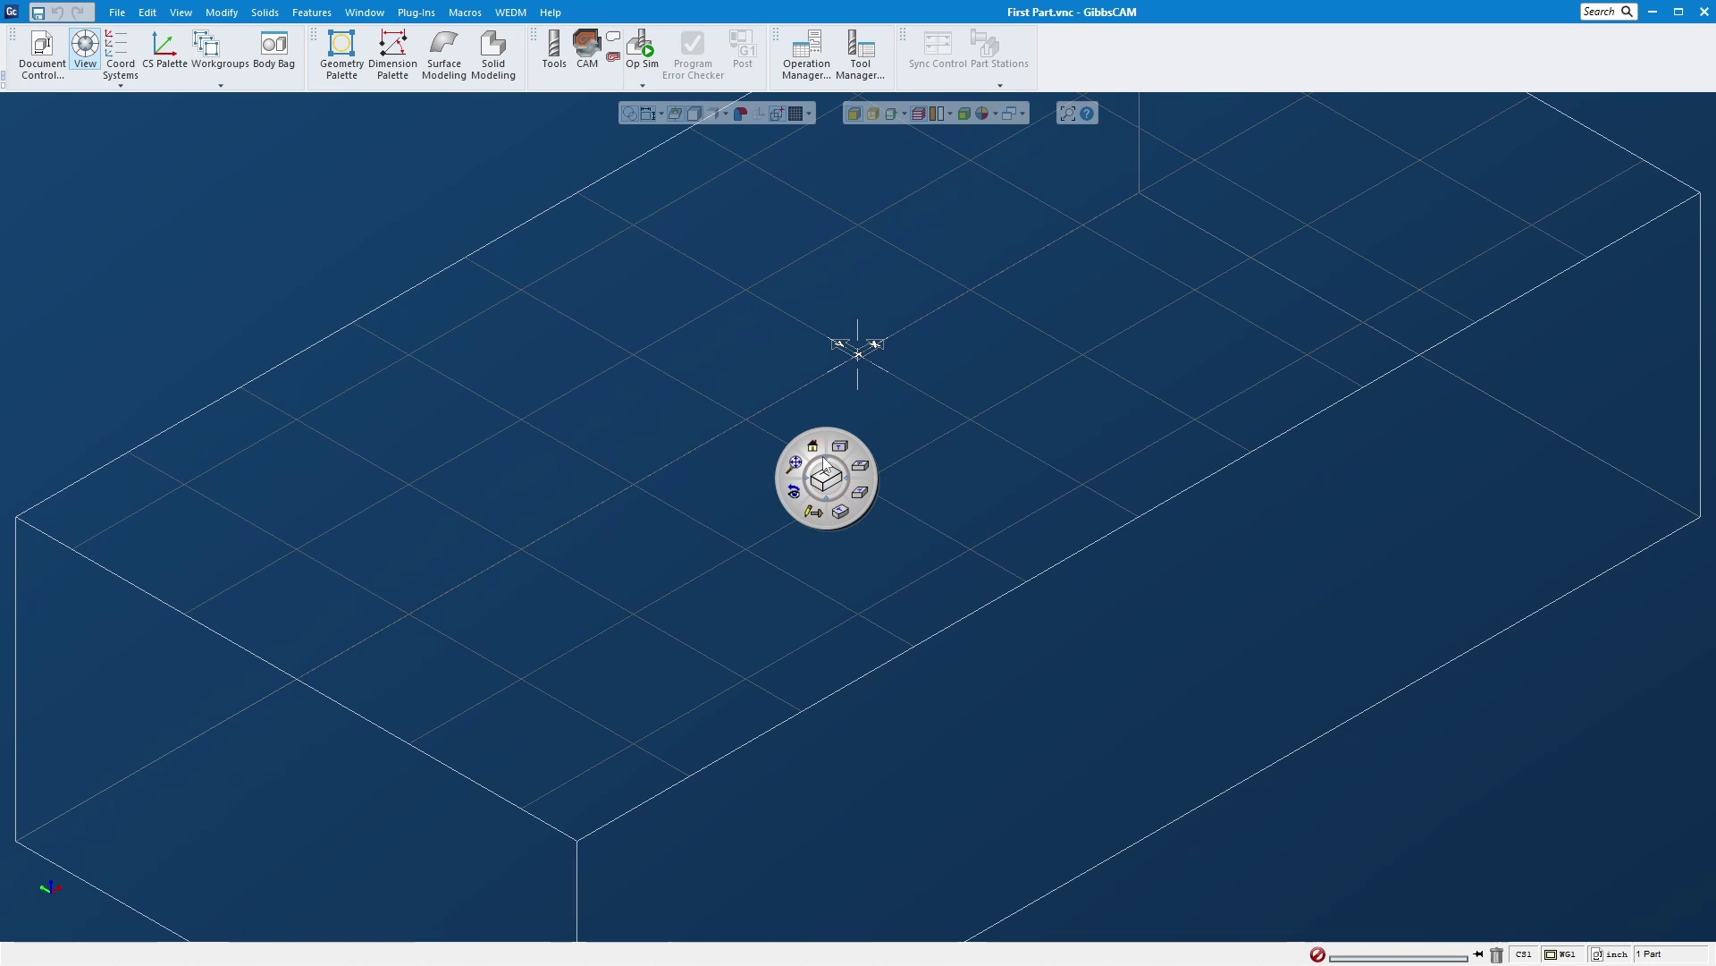
{"action": "left_click", "coordinate": [823, 458]}
{"action": "left_click", "coordinate": [856, 489]}
Step: Open the CS palette, the coordinate systems list, the workgroups list and the body bag
{"action": "left_click", "coordinate": [164, 52]}
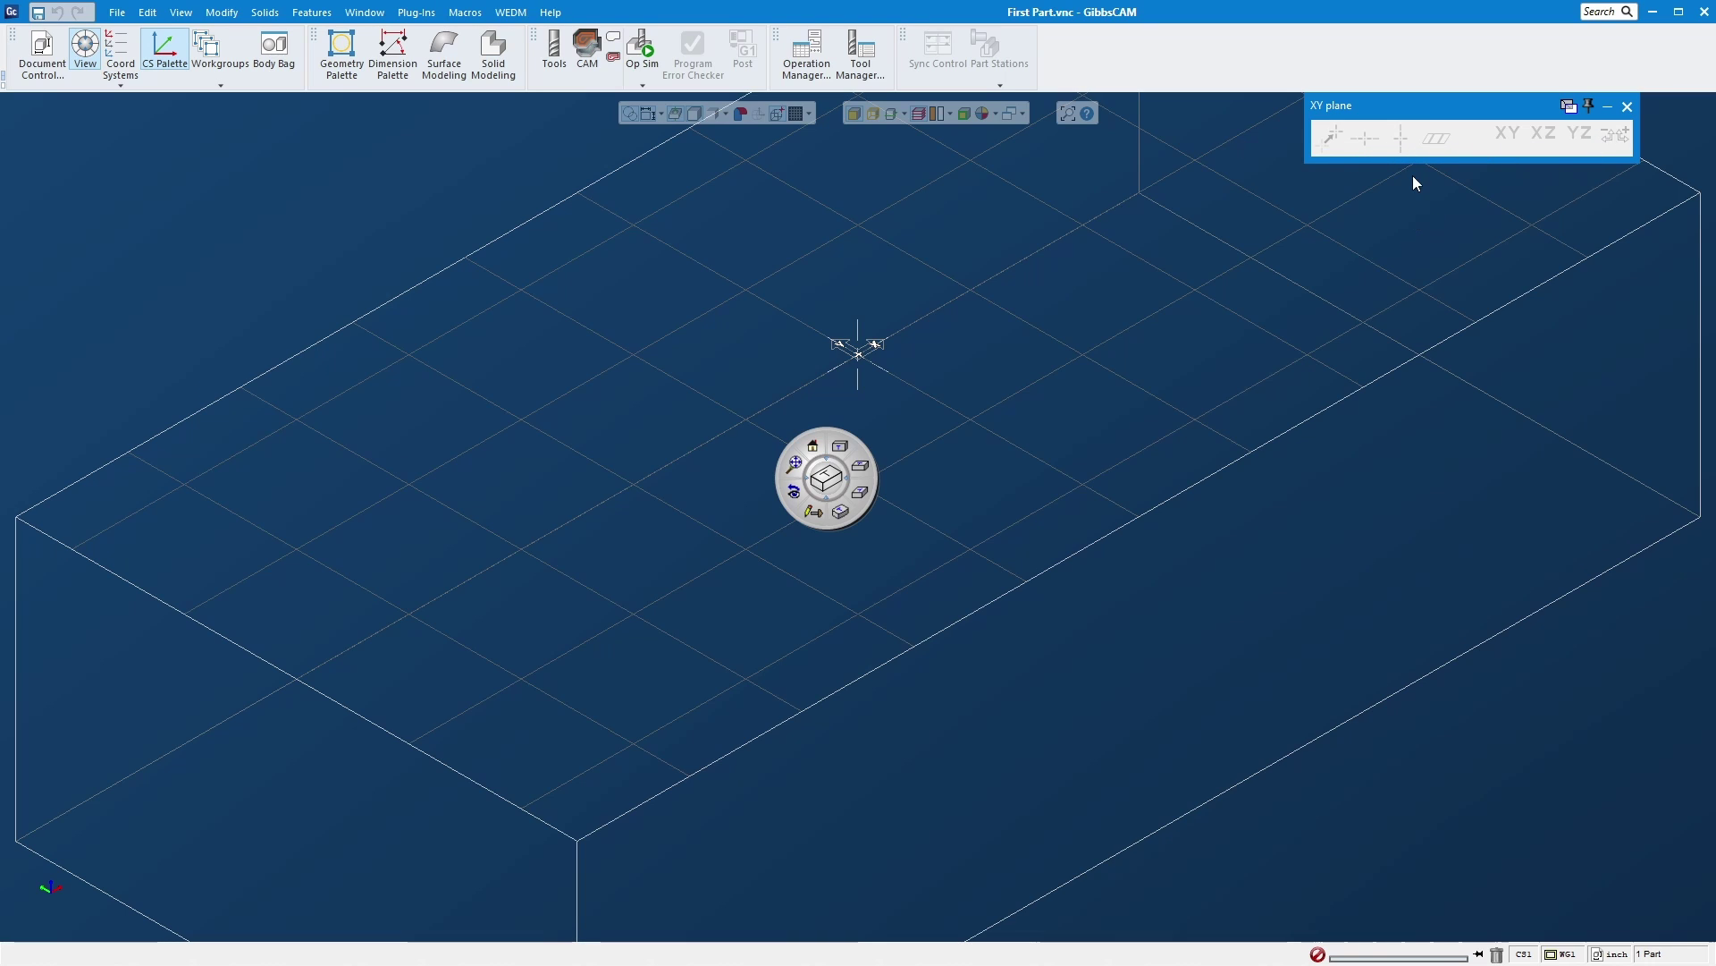
{"action": "left_click", "coordinate": [120, 51]}
{"action": "left_click_drag", "start_coordinate": [1507, 180], "coordinate": [1508, 171]}
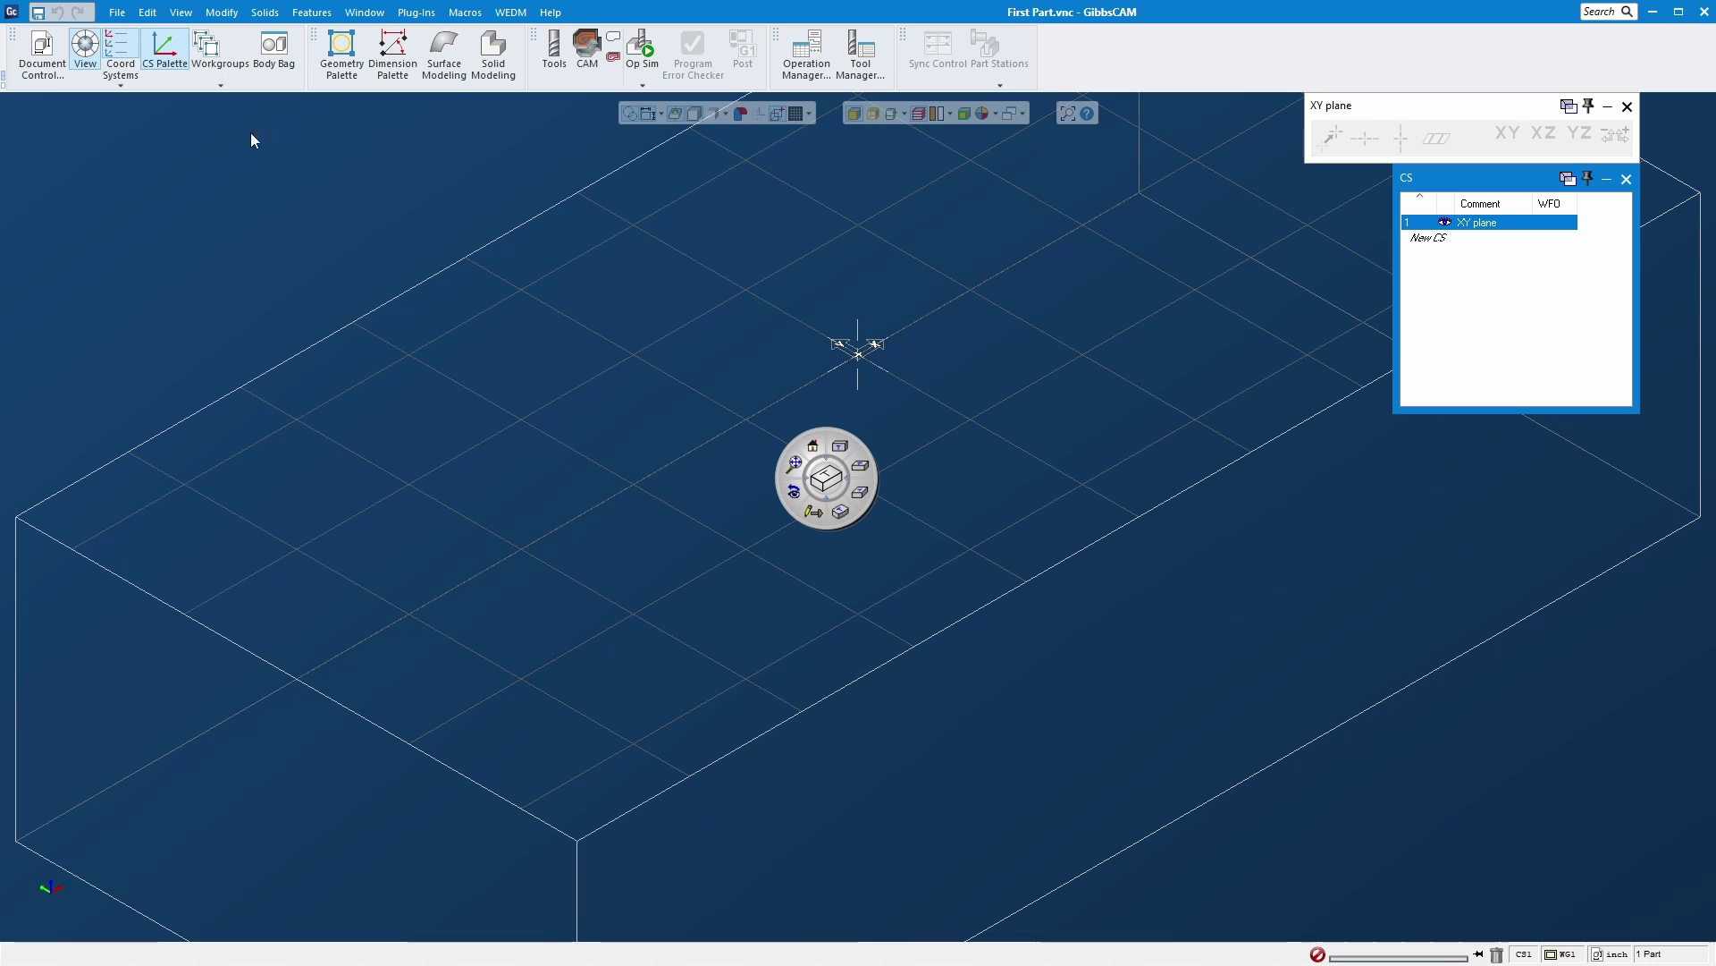
{"action": "left_click", "coordinate": [206, 49]}
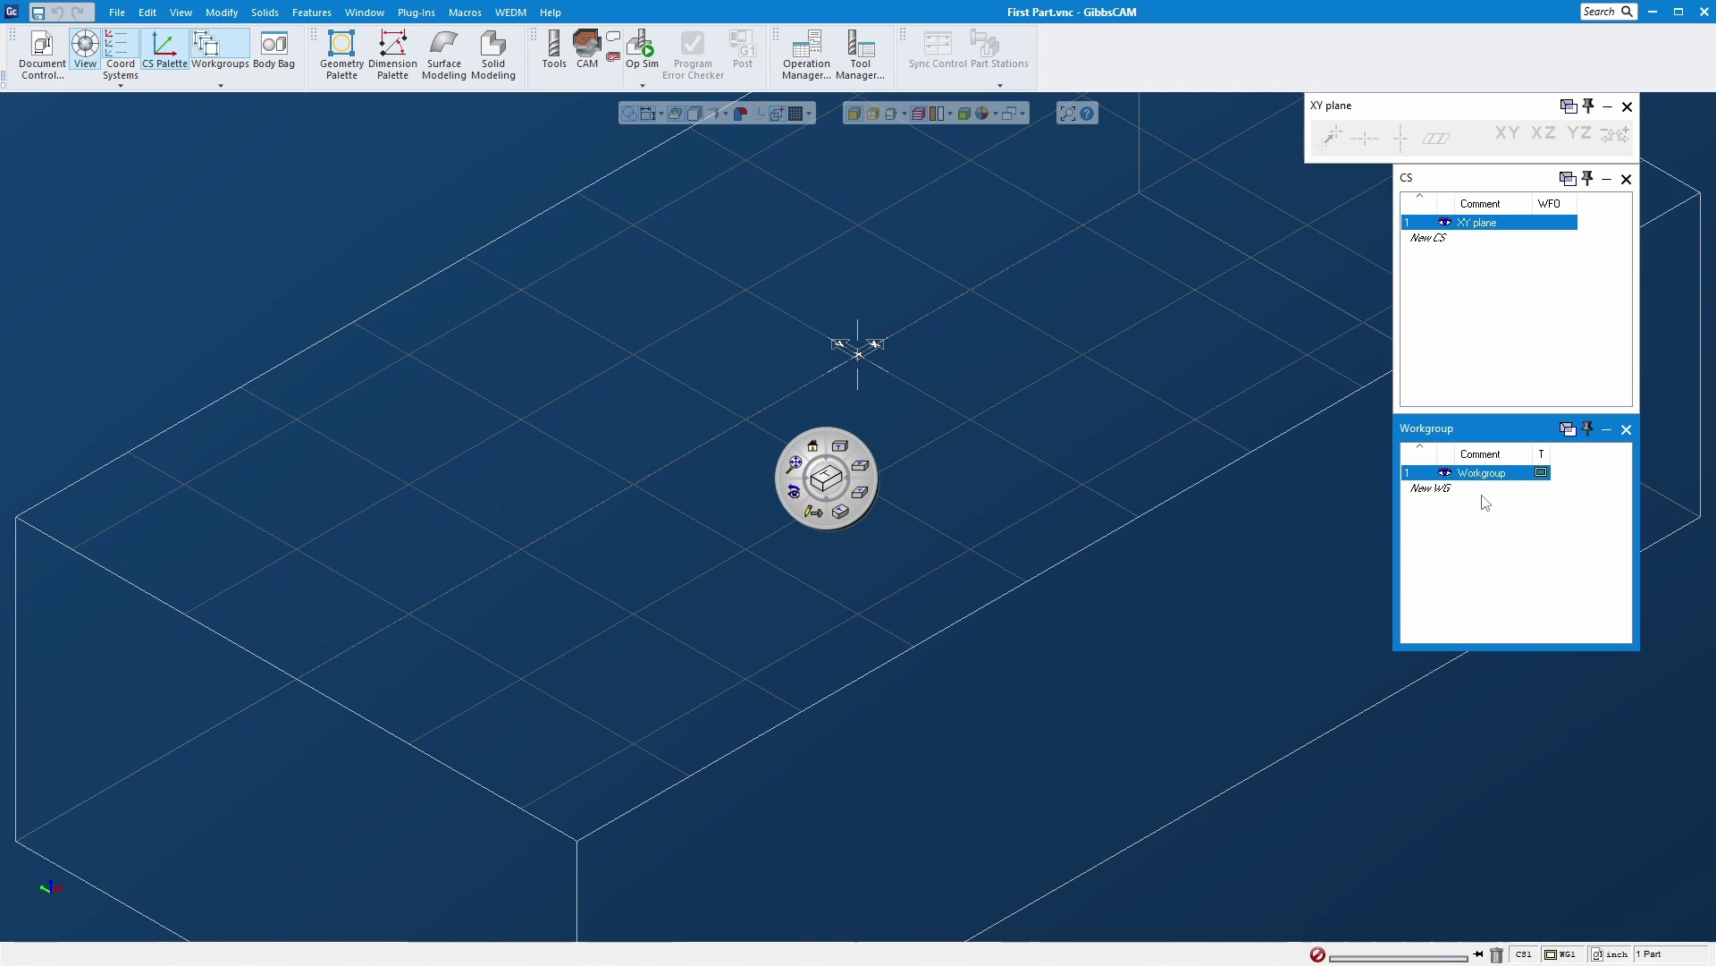
{"action": "left_click", "coordinate": [274, 49]}
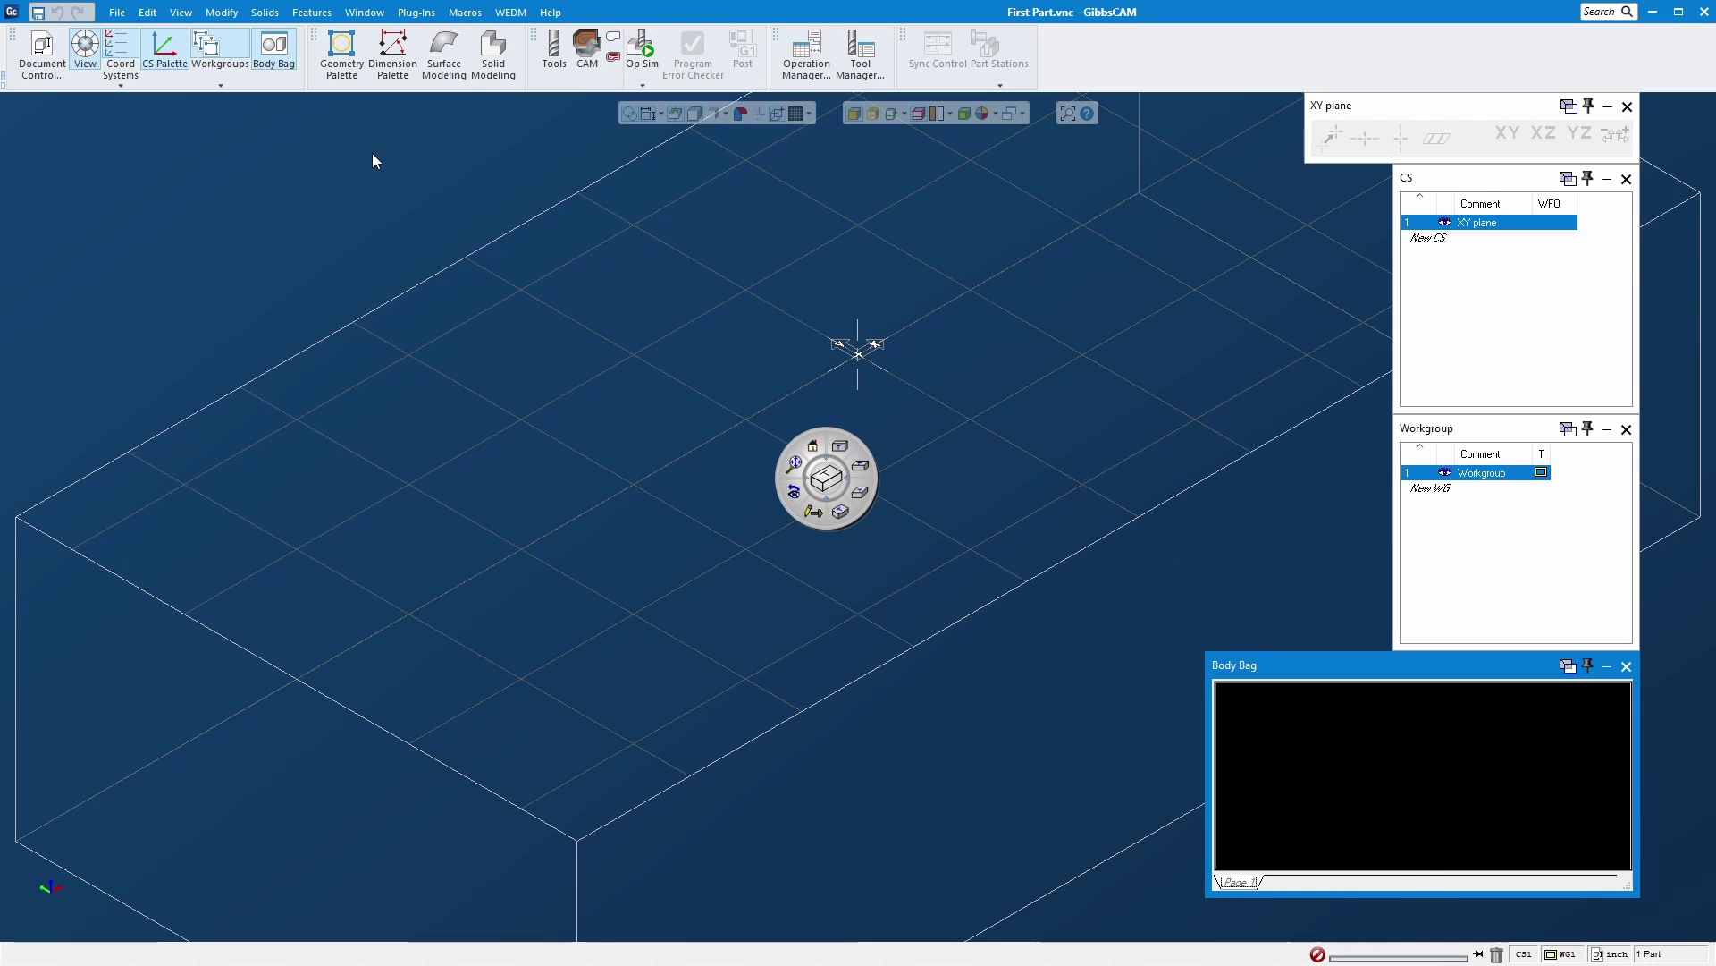
Step: Open the geometry and dimension palettes and place them one below the other beside the coordinate systems list
{"action": "left_click", "coordinate": [345, 71]}
{"action": "left_click_drag", "start_coordinate": [1314, 192], "coordinate": [1089, 175]}
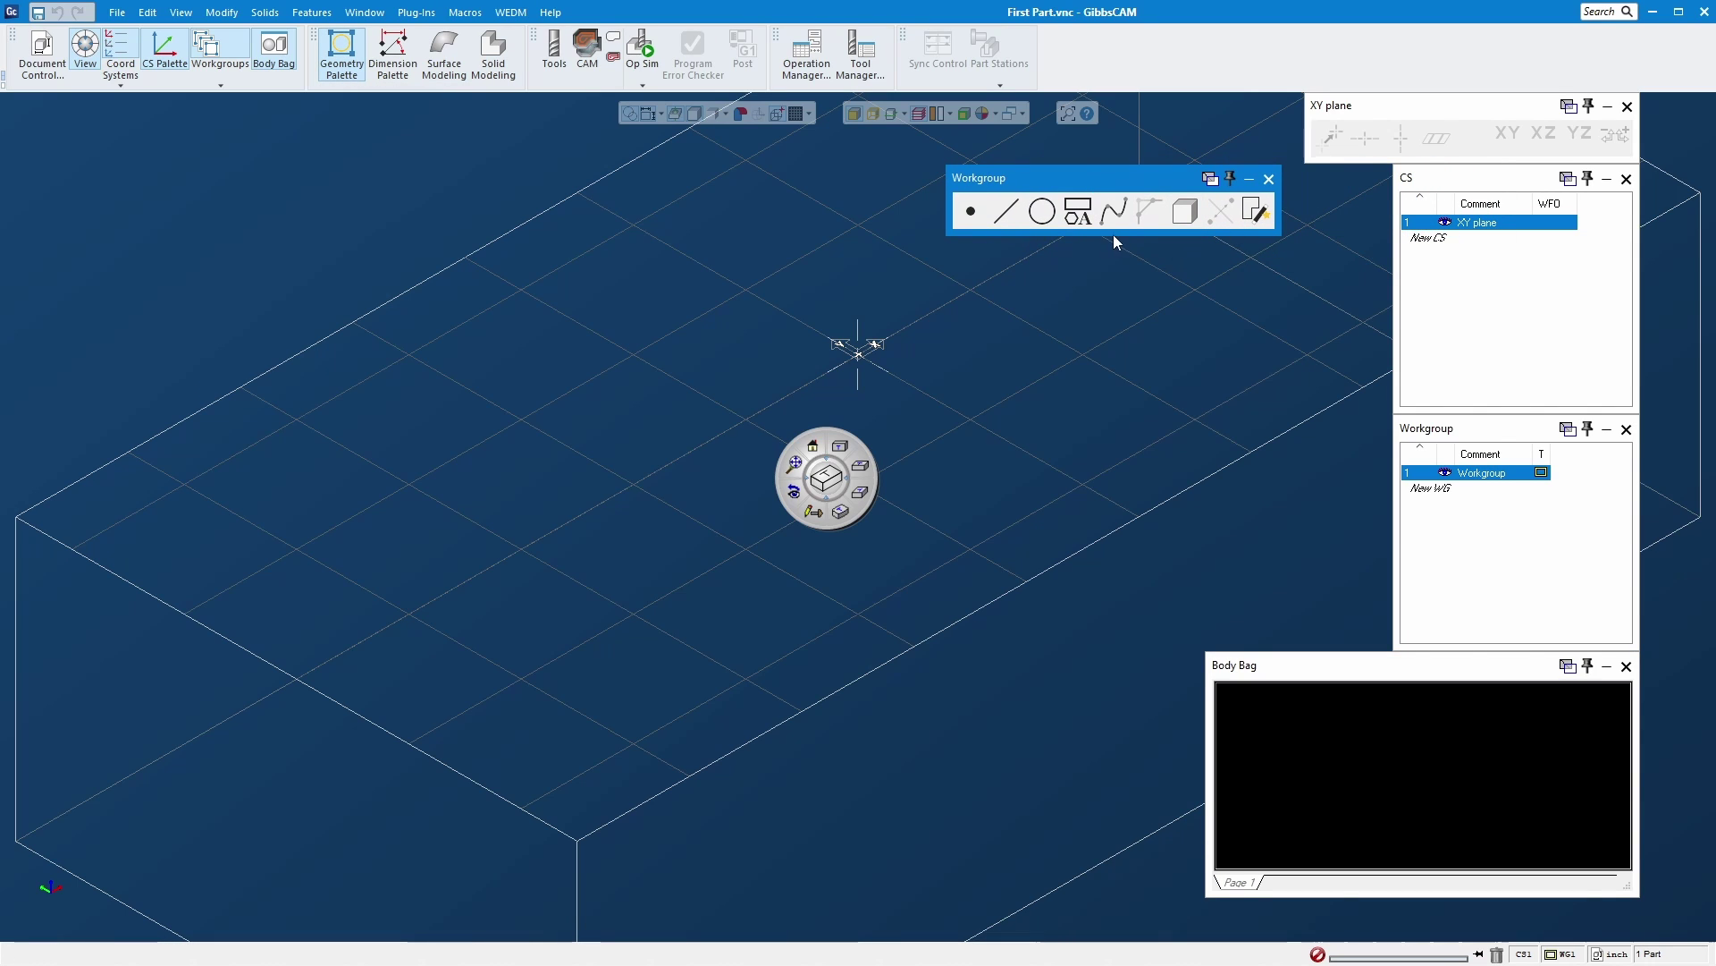
{"action": "left_click", "coordinate": [393, 56]}
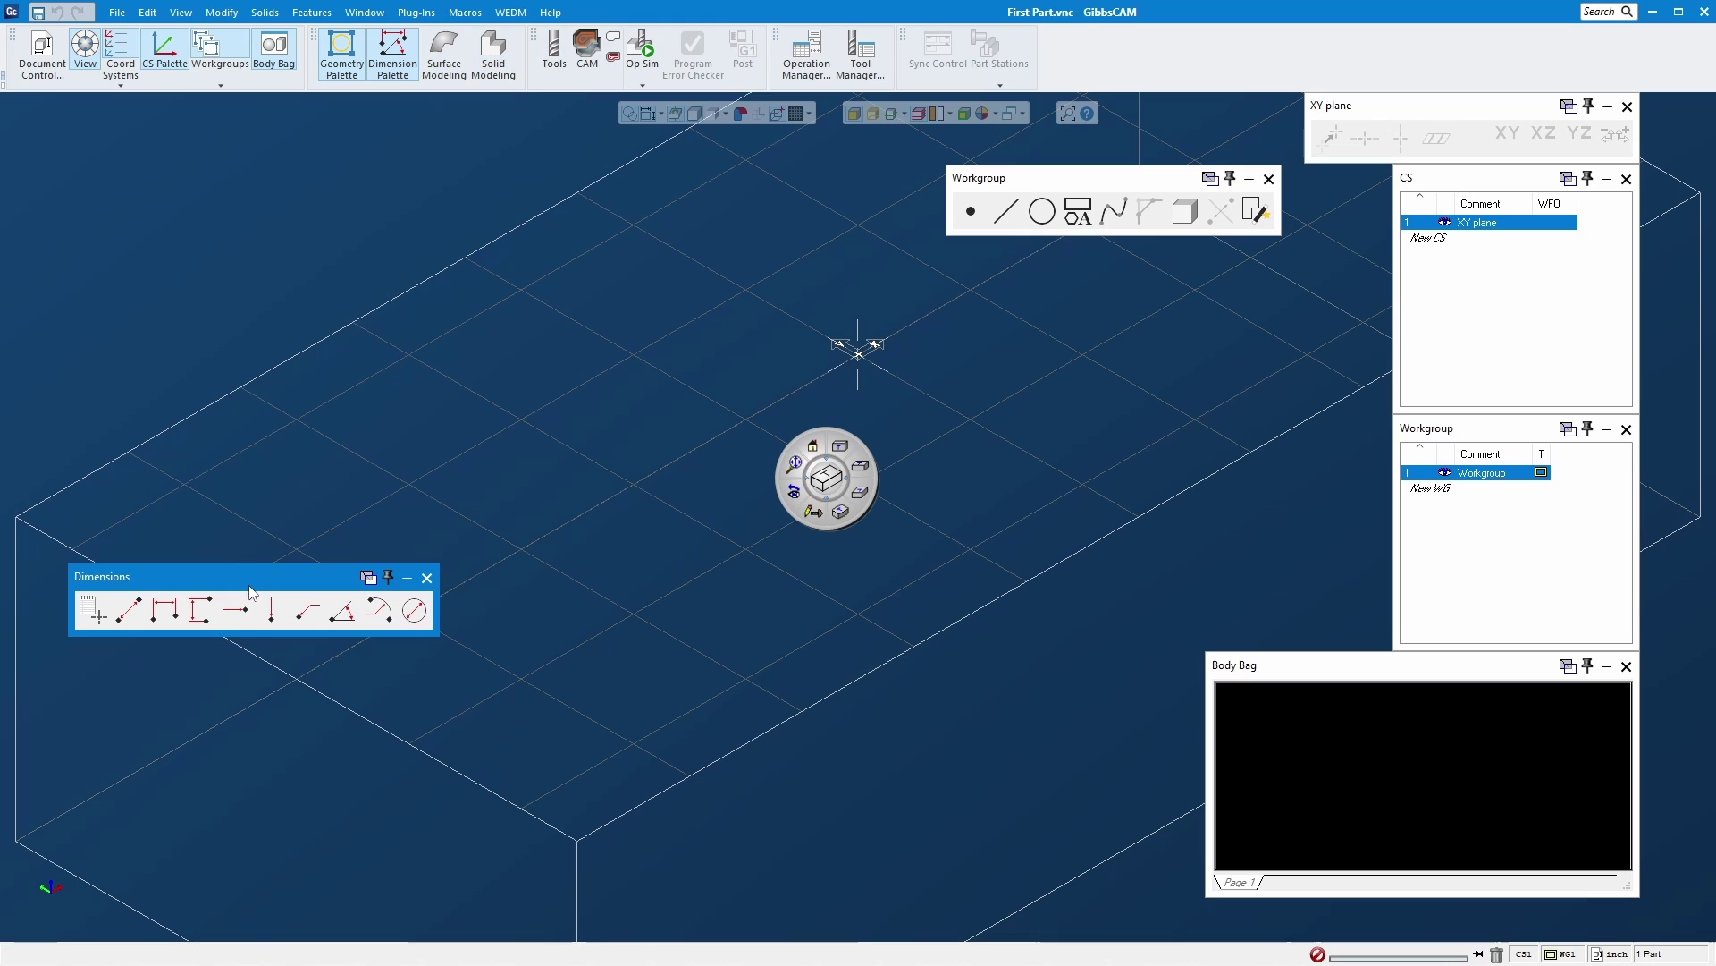
{"action": "left_click_drag", "start_coordinate": [251, 593], "coordinate": [1119, 283]}
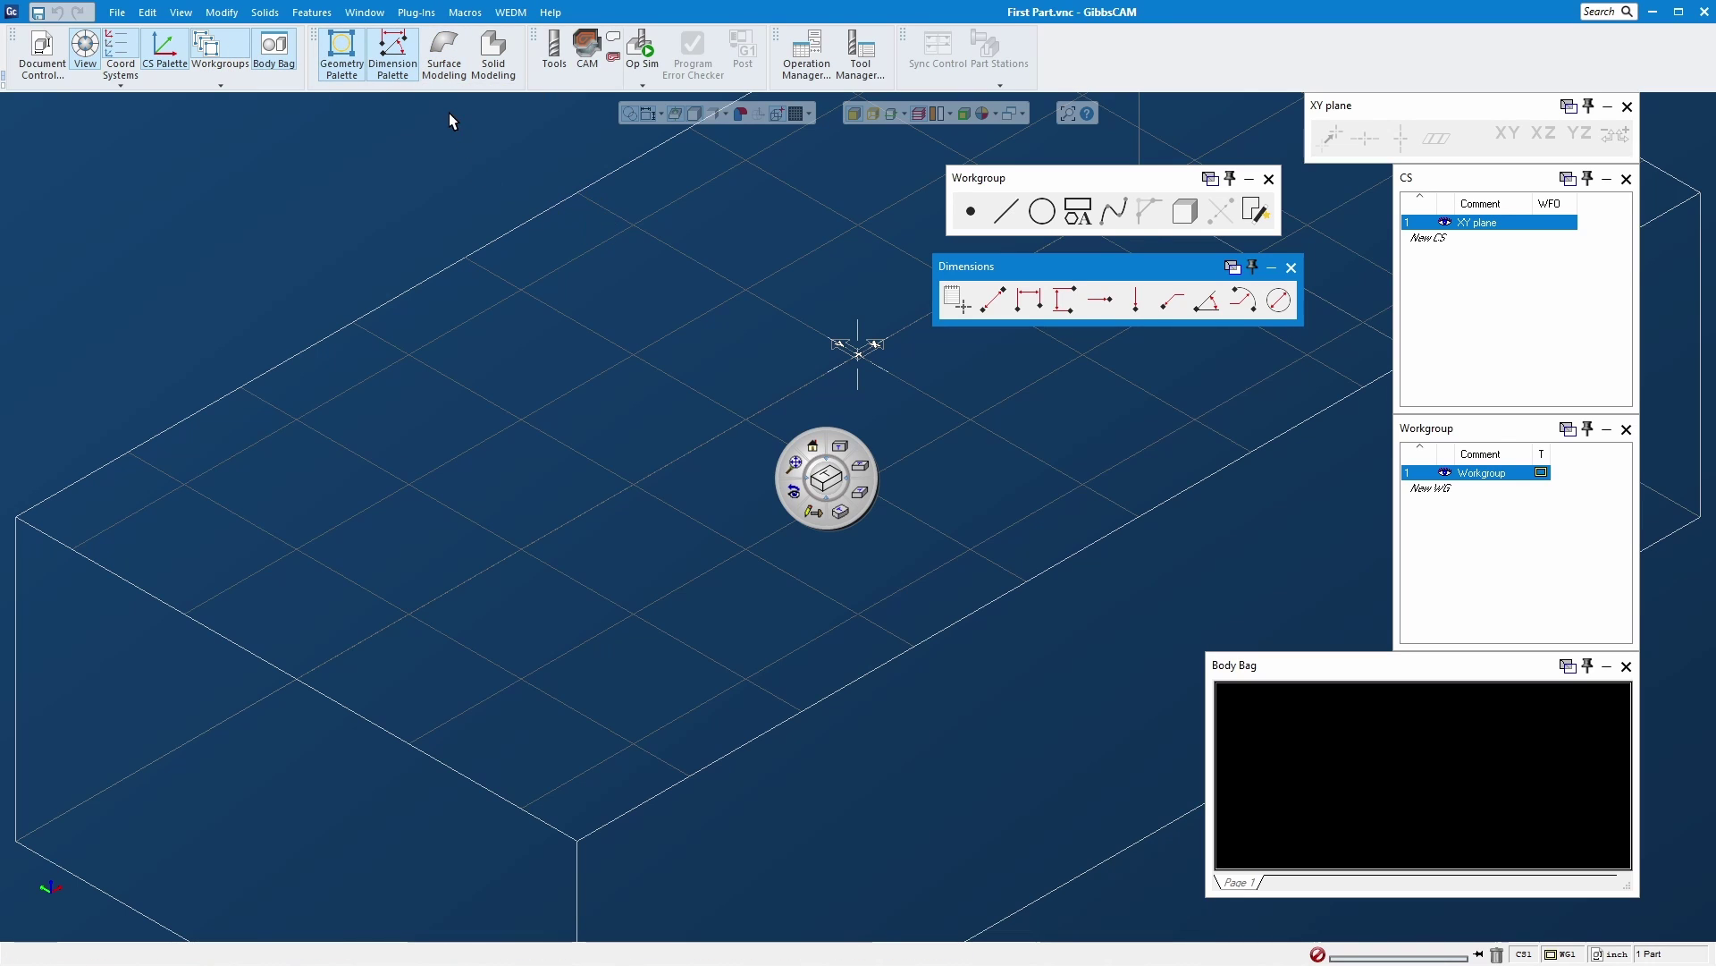
Step: Open the surface and solid modeling palettes and arrange them so that none overlap
{"action": "left_click", "coordinate": [445, 59]}
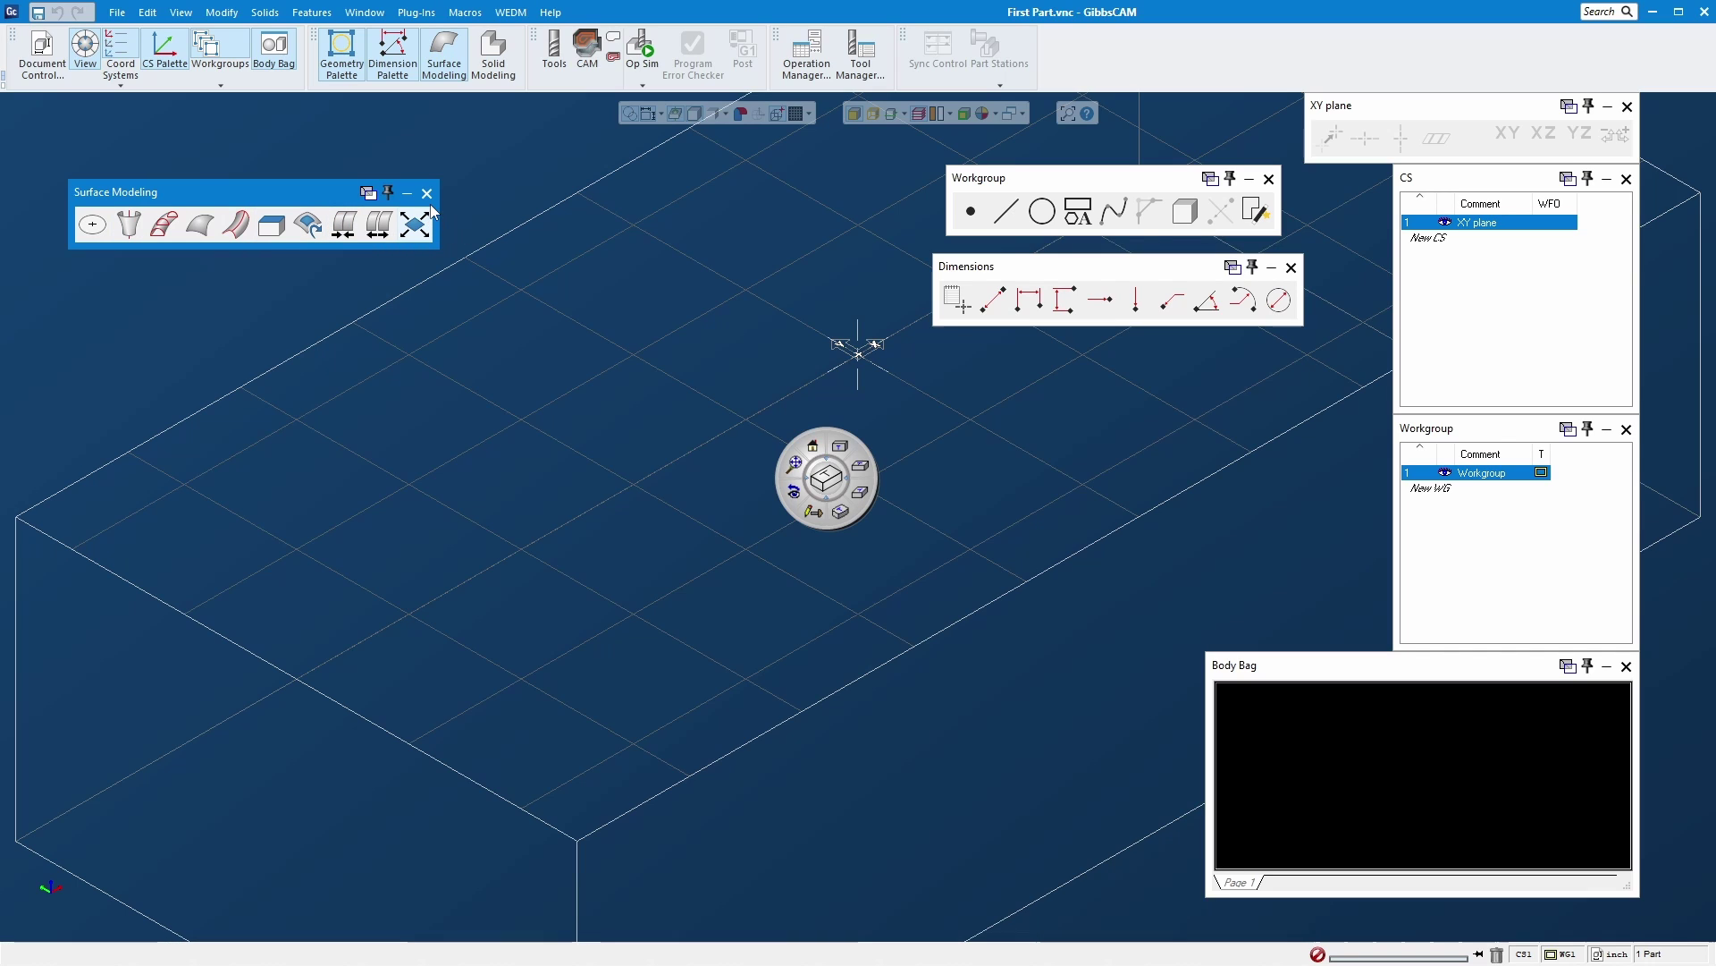
{"action": "left_click", "coordinate": [493, 54]}
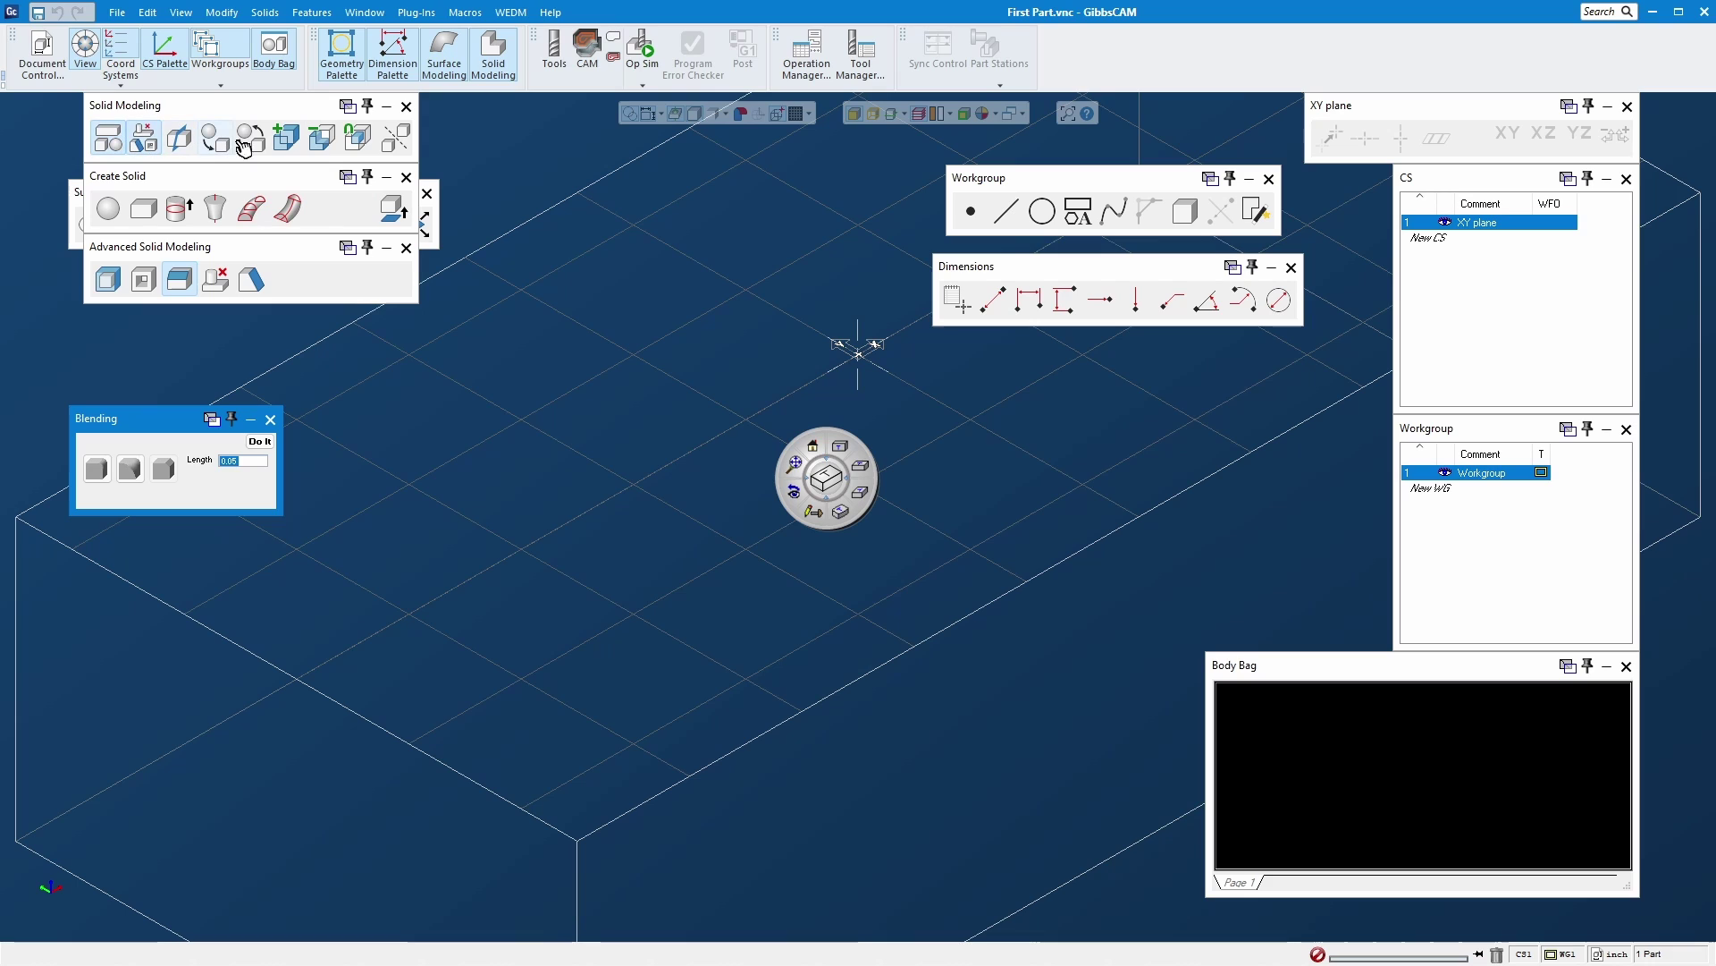
{"action": "left_click", "coordinate": [78, 200]}
{"action": "left_click_drag", "start_coordinate": [218, 205], "coordinate": [634, 210]}
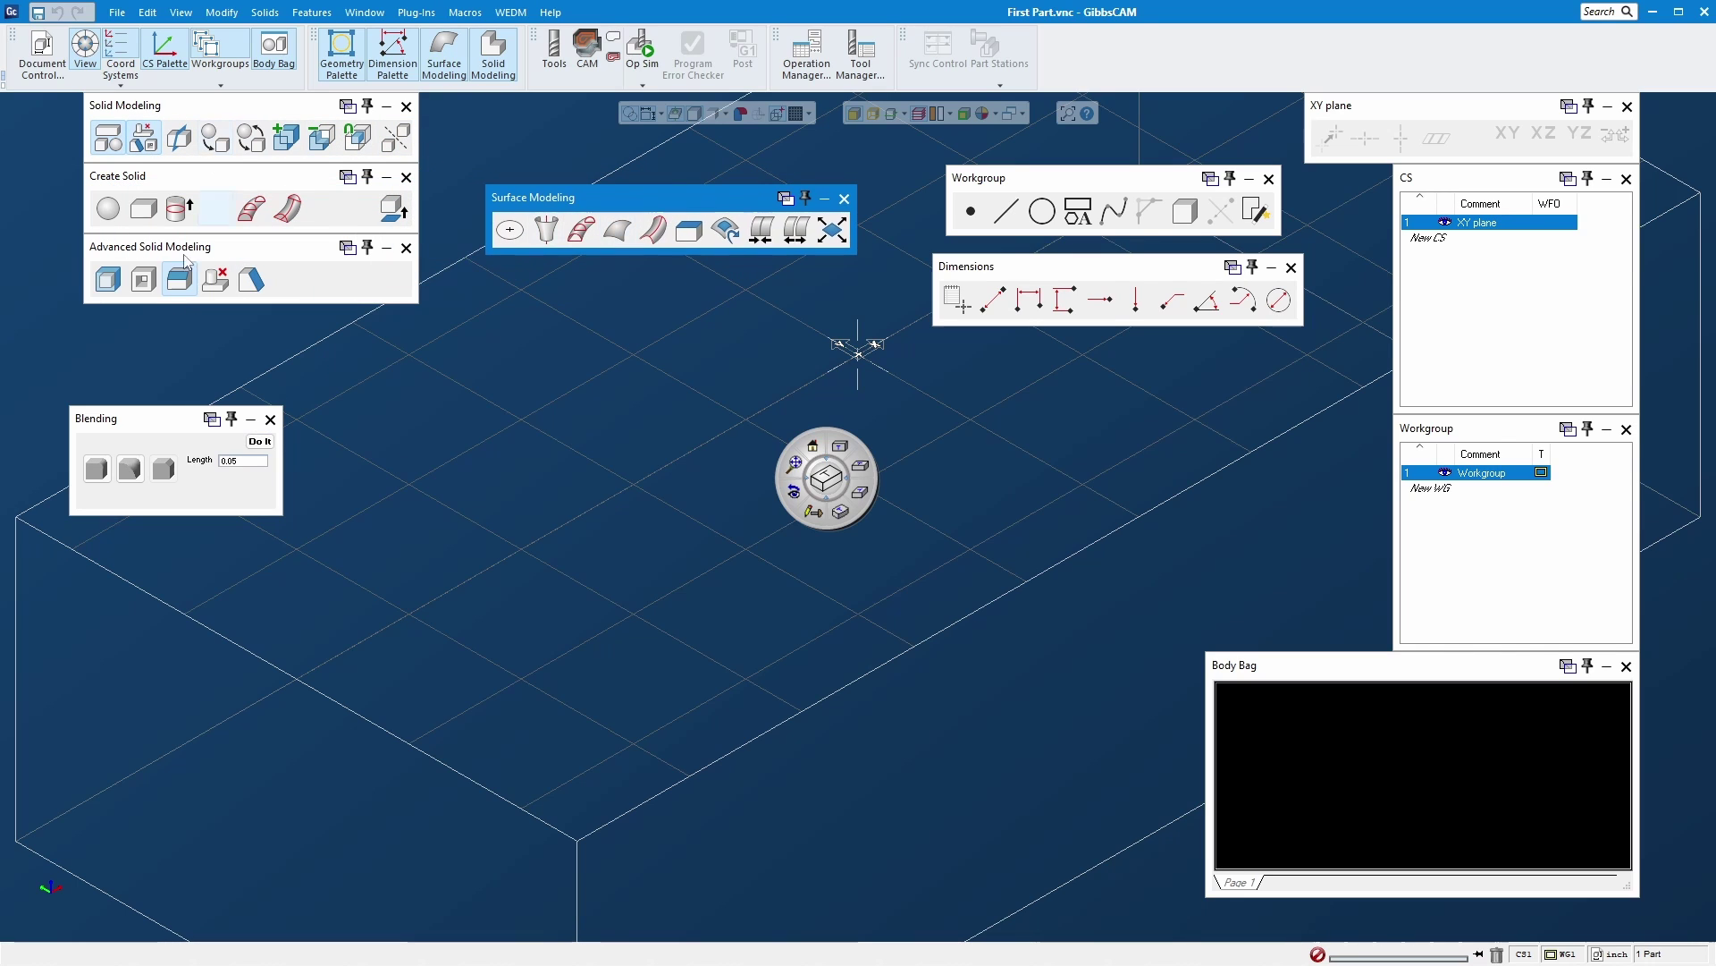
{"action": "left_click_drag", "start_coordinate": [161, 428], "coordinate": [175, 327]}
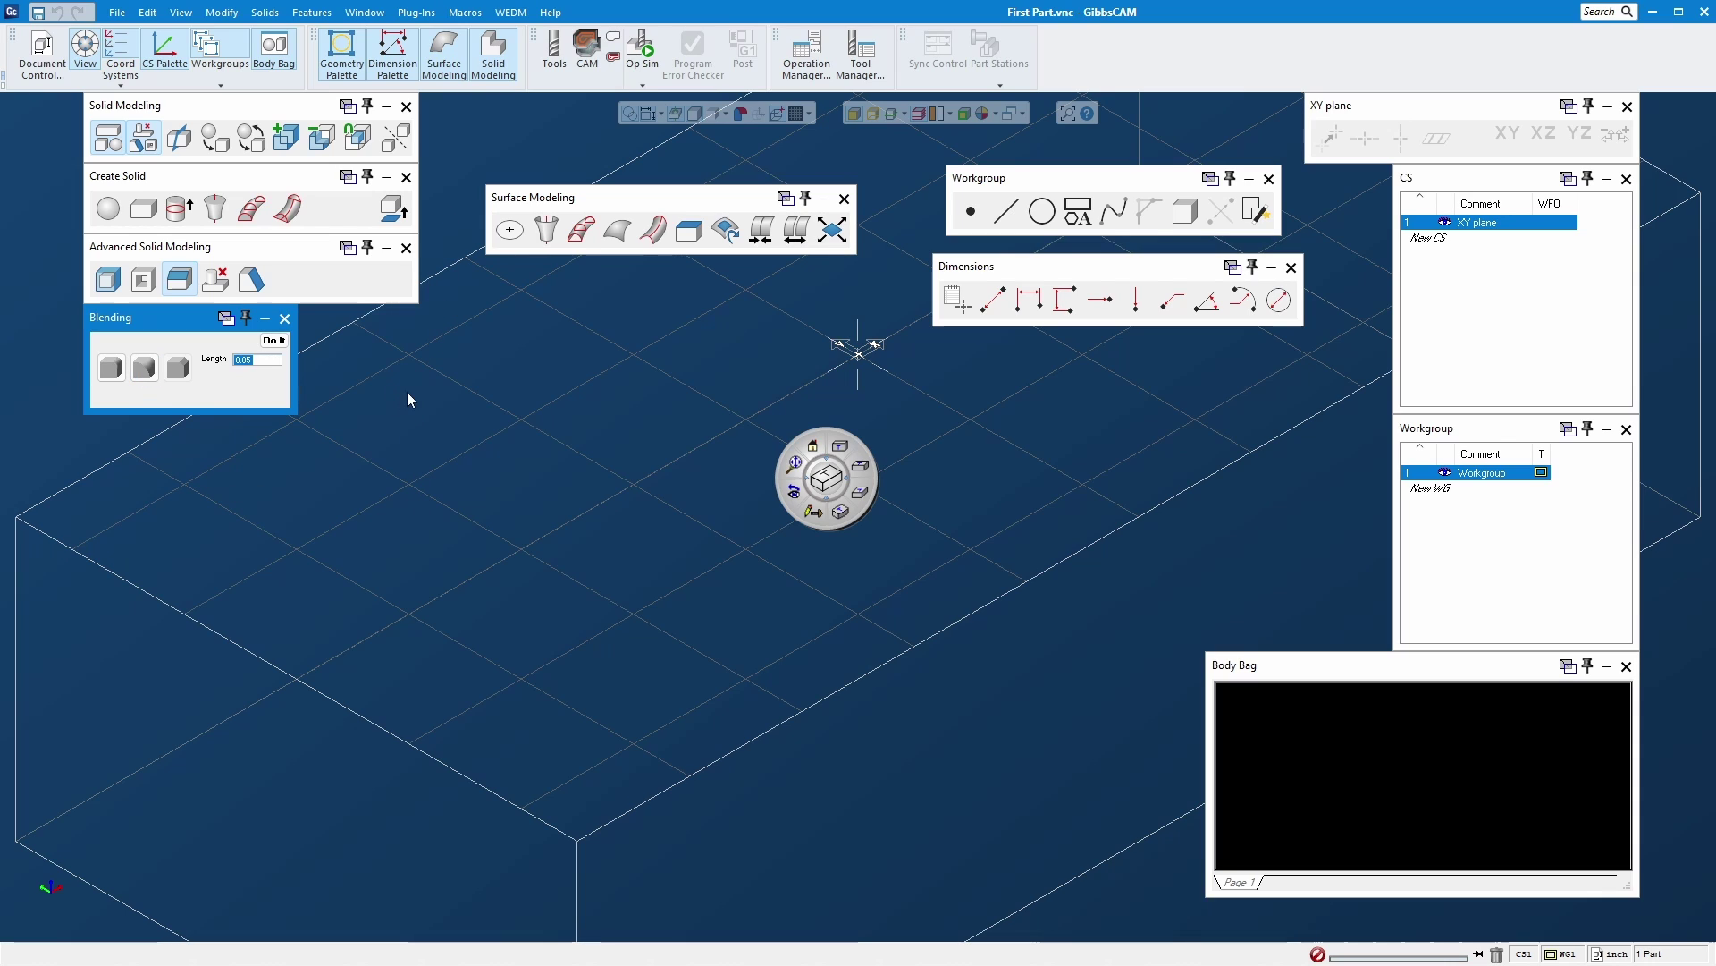
Step: Close all the open modeling, geometry, dimension, coordinate system, workgroup and body bag palettes and the view control
{"action": "left_click", "coordinate": [407, 107]}
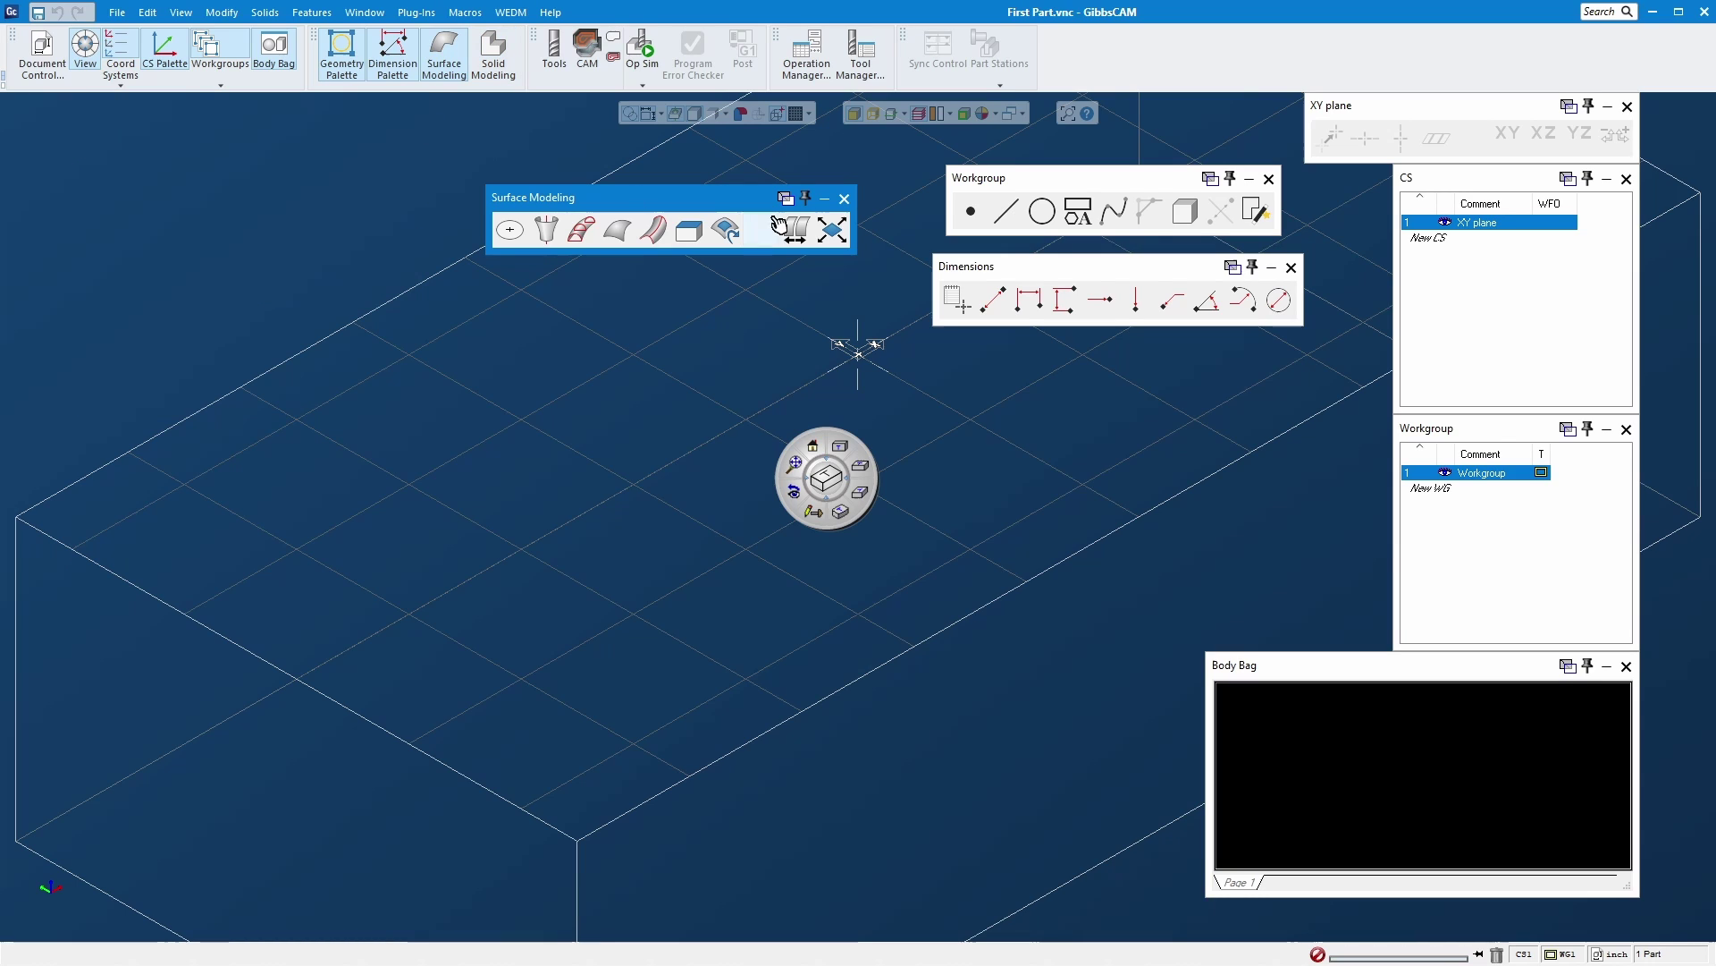
{"action": "left_click", "coordinate": [844, 197]}
{"action": "left_click", "coordinate": [1268, 179]}
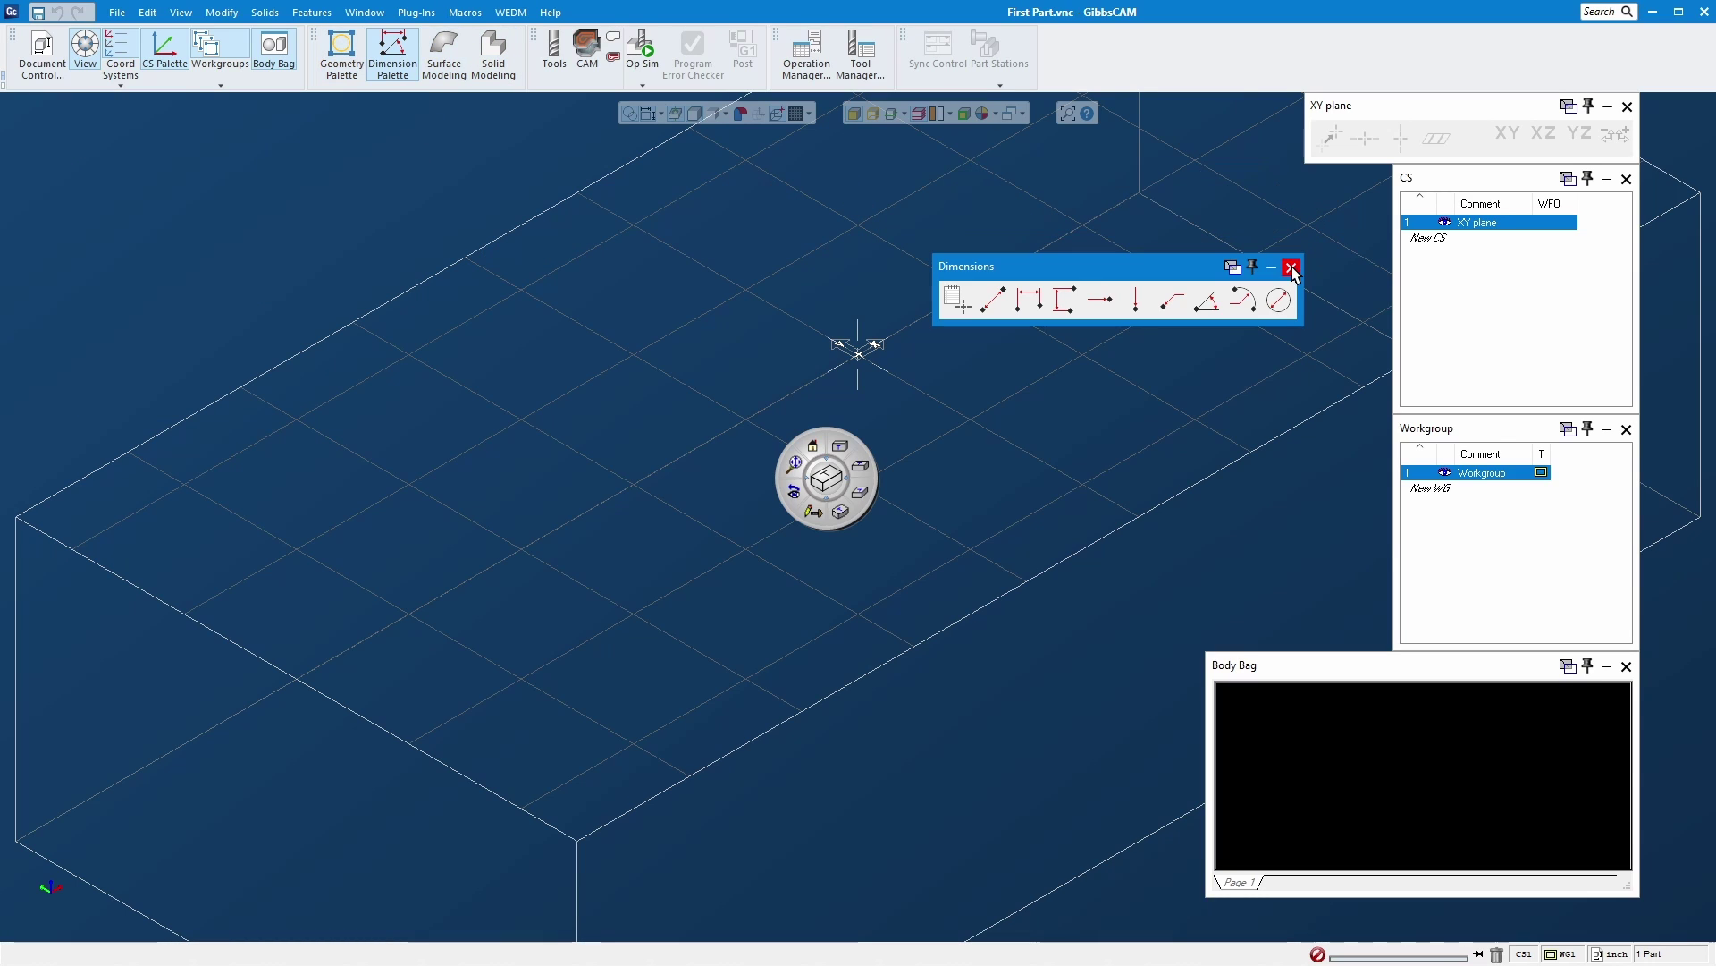
{"action": "left_click", "coordinate": [1291, 267]}
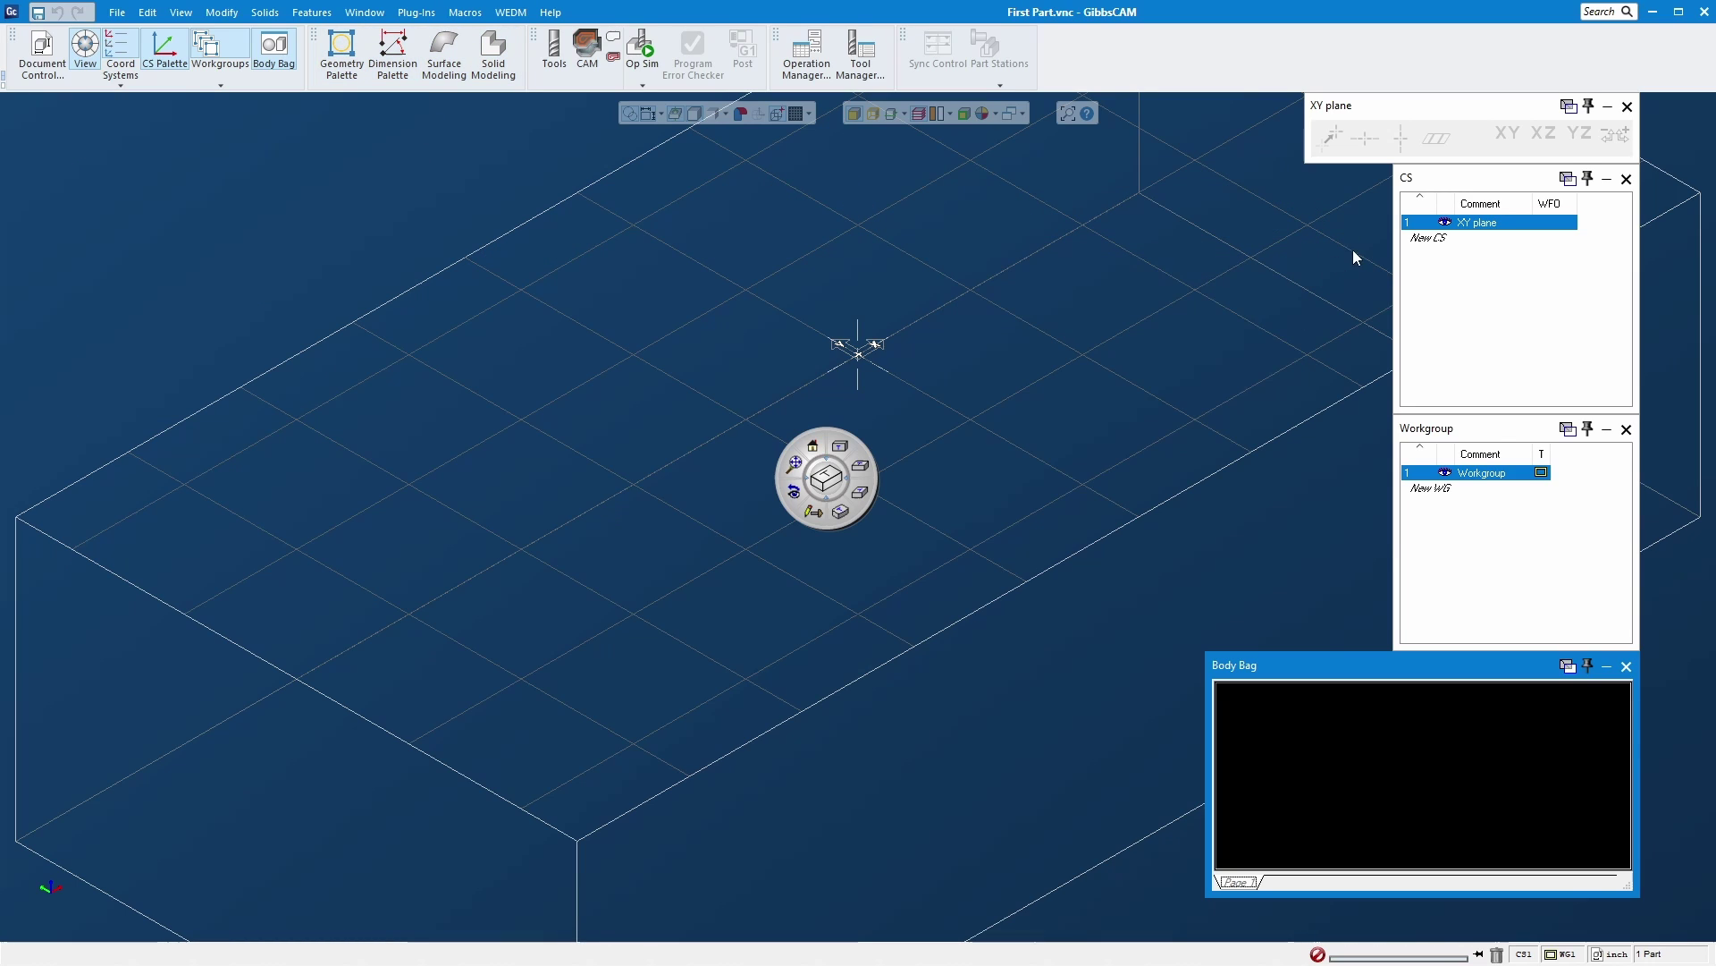
{"action": "left_click", "coordinate": [1627, 106]}
{"action": "left_click", "coordinate": [1627, 179]}
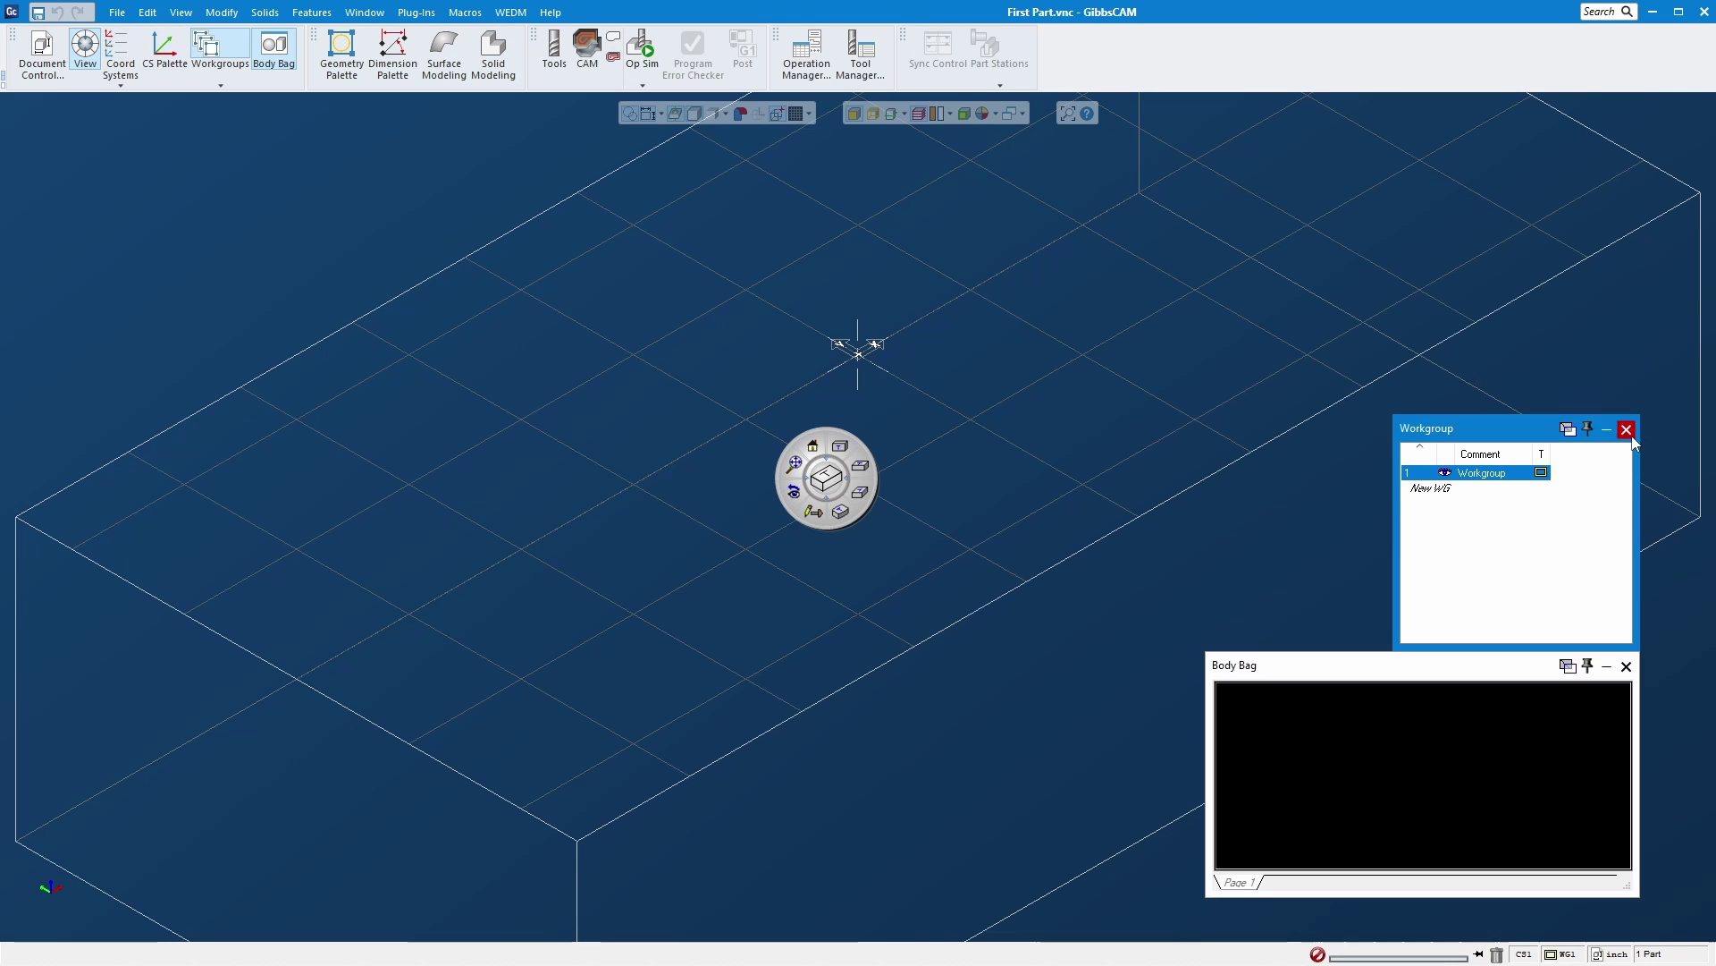
{"action": "left_click", "coordinate": [1627, 429]}
{"action": "left_click", "coordinate": [1627, 667]}
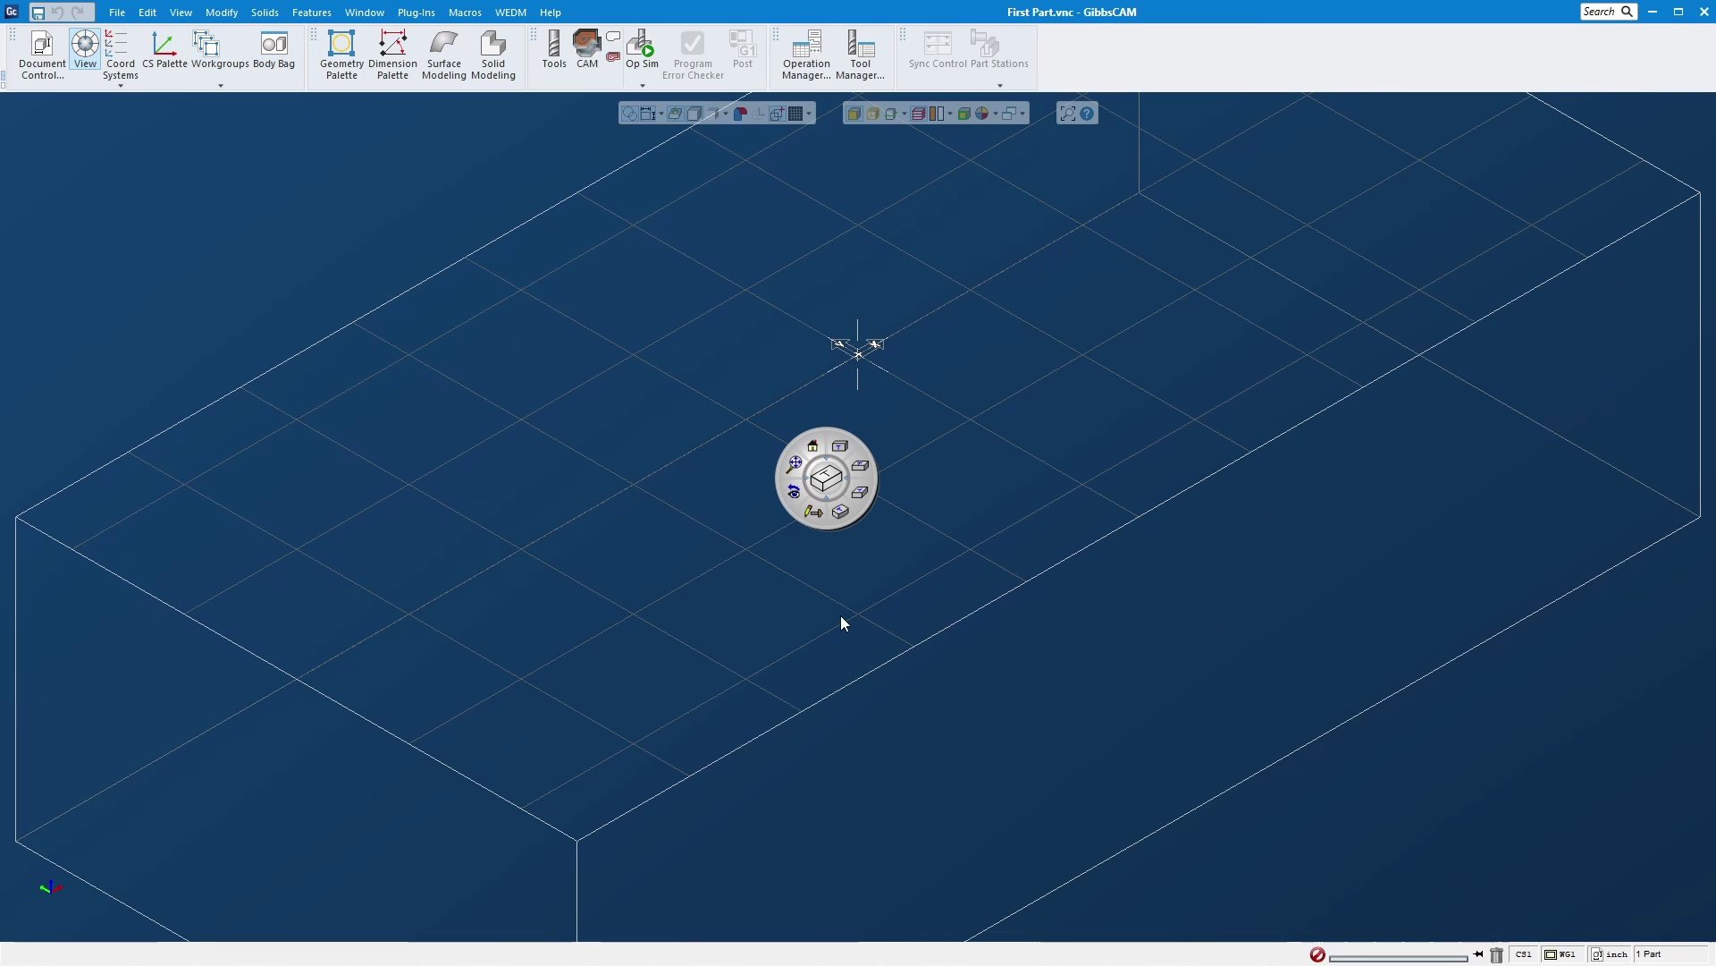
{"action": "left_click", "coordinate": [85, 47]}
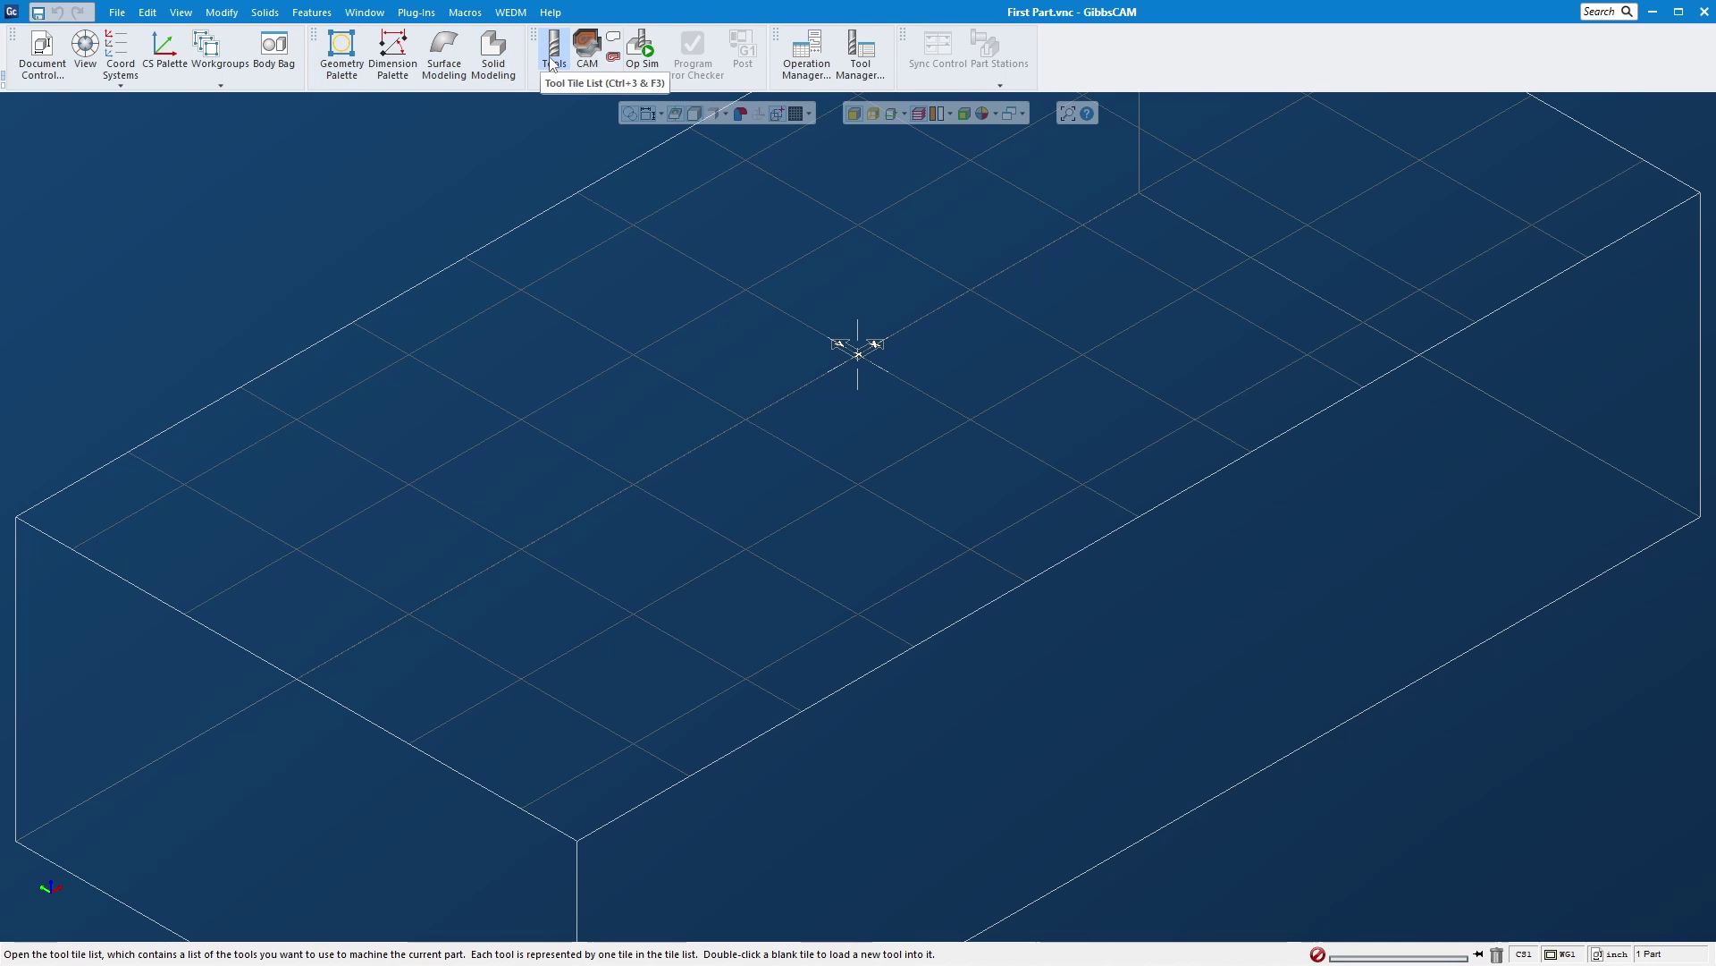
Step: Show the tool tile list and the CAM machining and operation lists
{"action": "left_click", "coordinate": [575, 67]}
{"action": "left_click", "coordinate": [583, 67]}
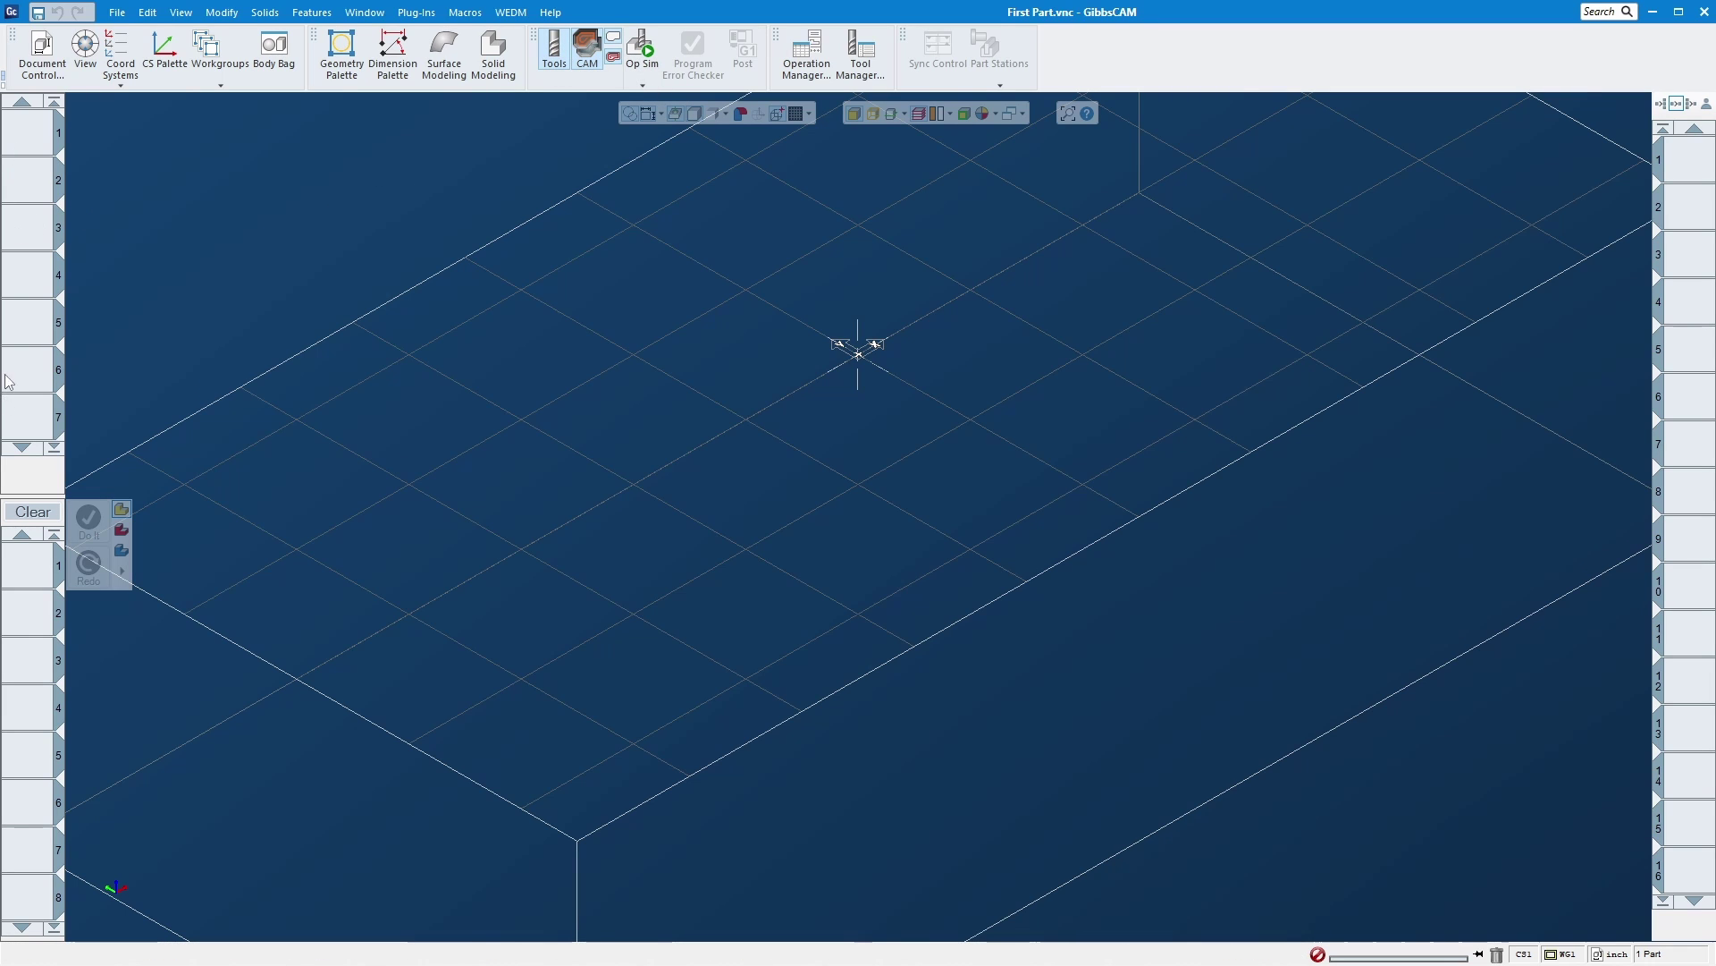
{"action": "left_click", "coordinate": [592, 50]}
{"action": "left_click", "coordinate": [592, 50]}
Step: Create a rectangle 4 inches in X by 2 inches in Y, centered at X 0, Y 0, Z 0
{"action": "left_click", "coordinate": [342, 52]}
{"action": "left_click", "coordinate": [1082, 219]}
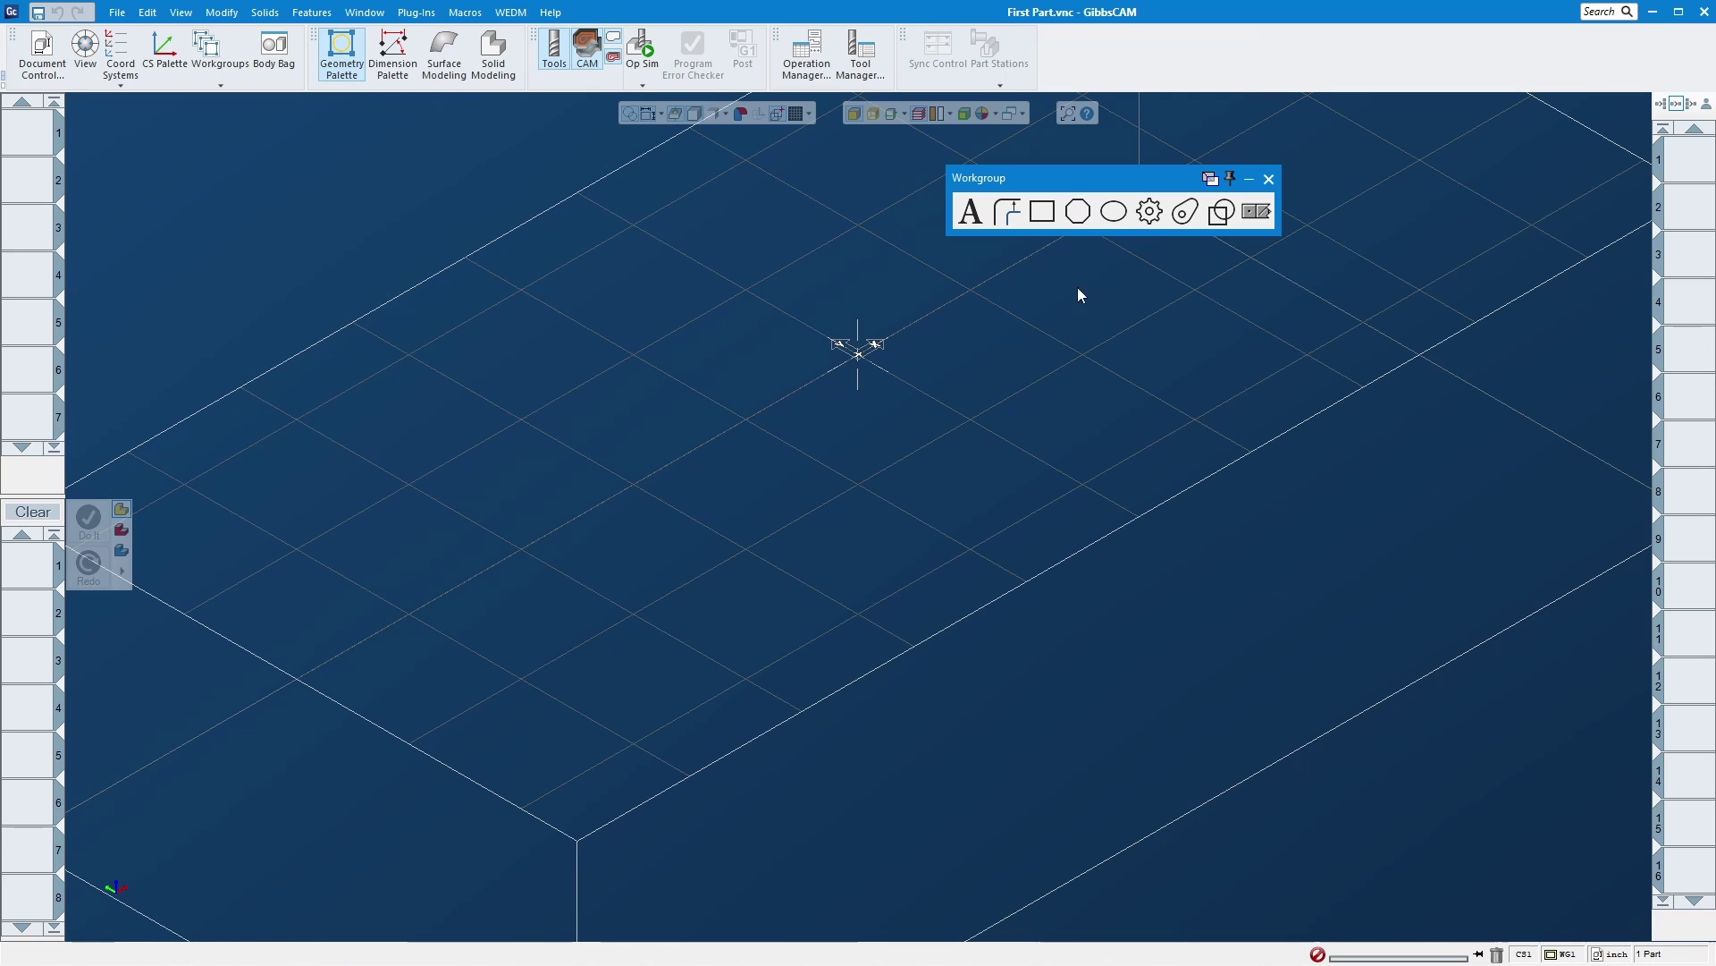
{"action": "left_click", "coordinate": [1042, 212]}
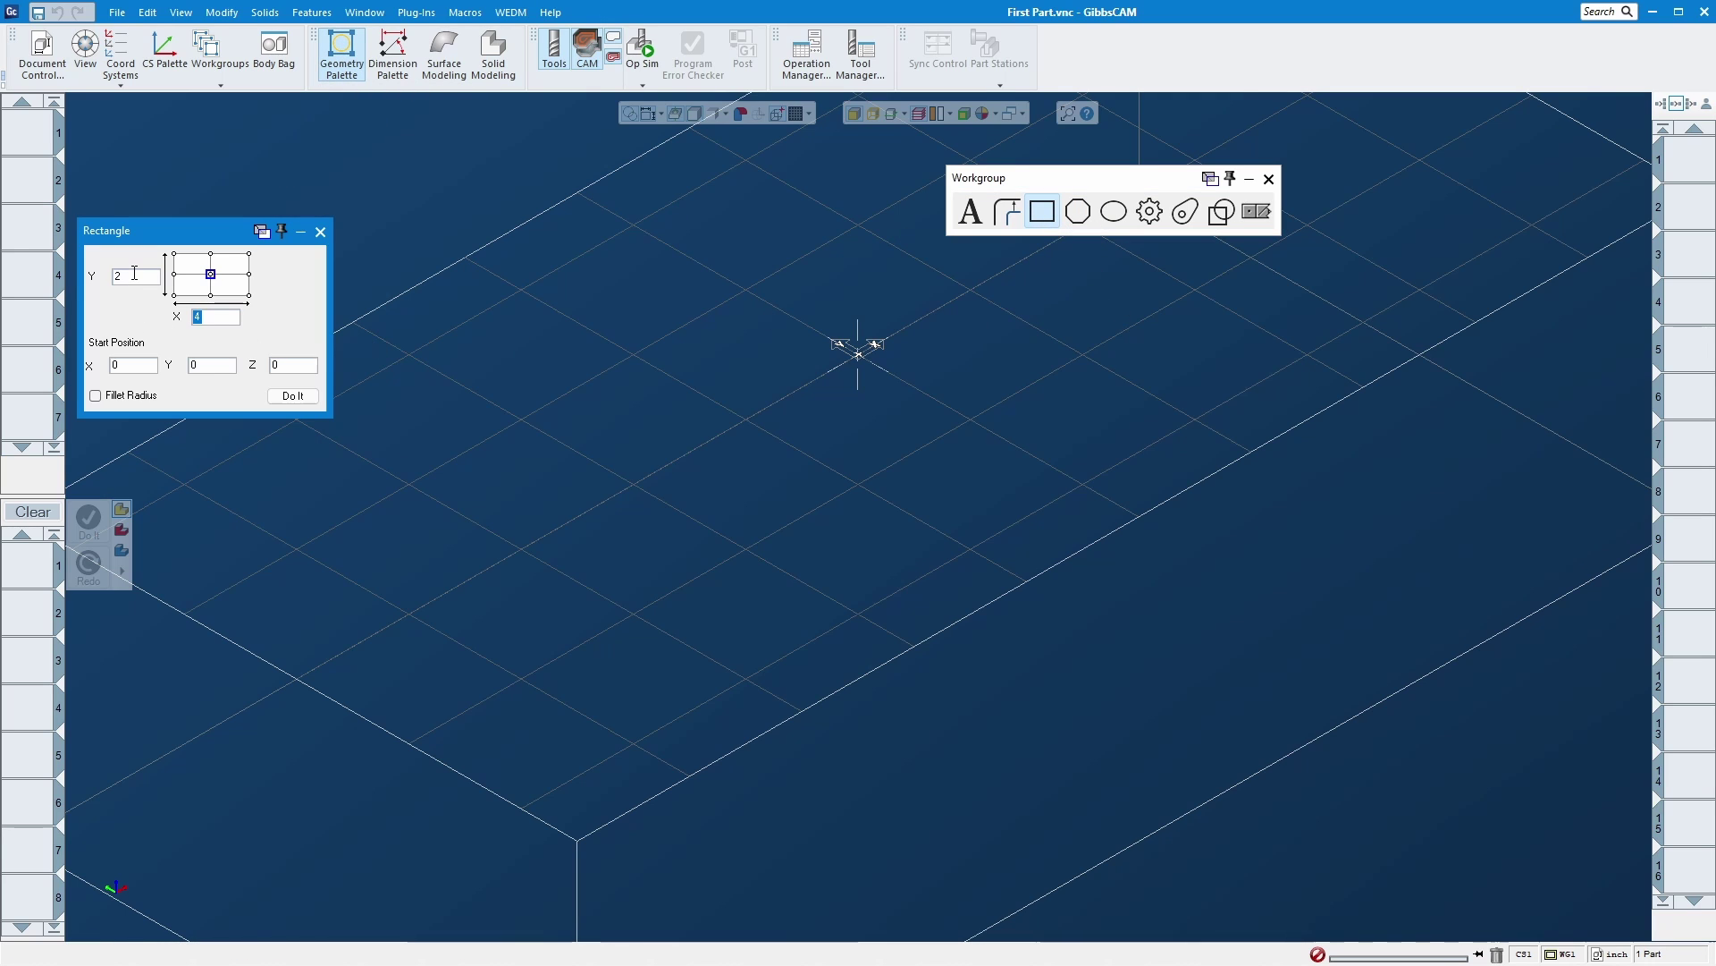
{"action": "left_click", "coordinate": [293, 395]}
{"action": "scroll", "coordinate": [536, 492], "scroll_direction": "down", "scroll_amount": 1}
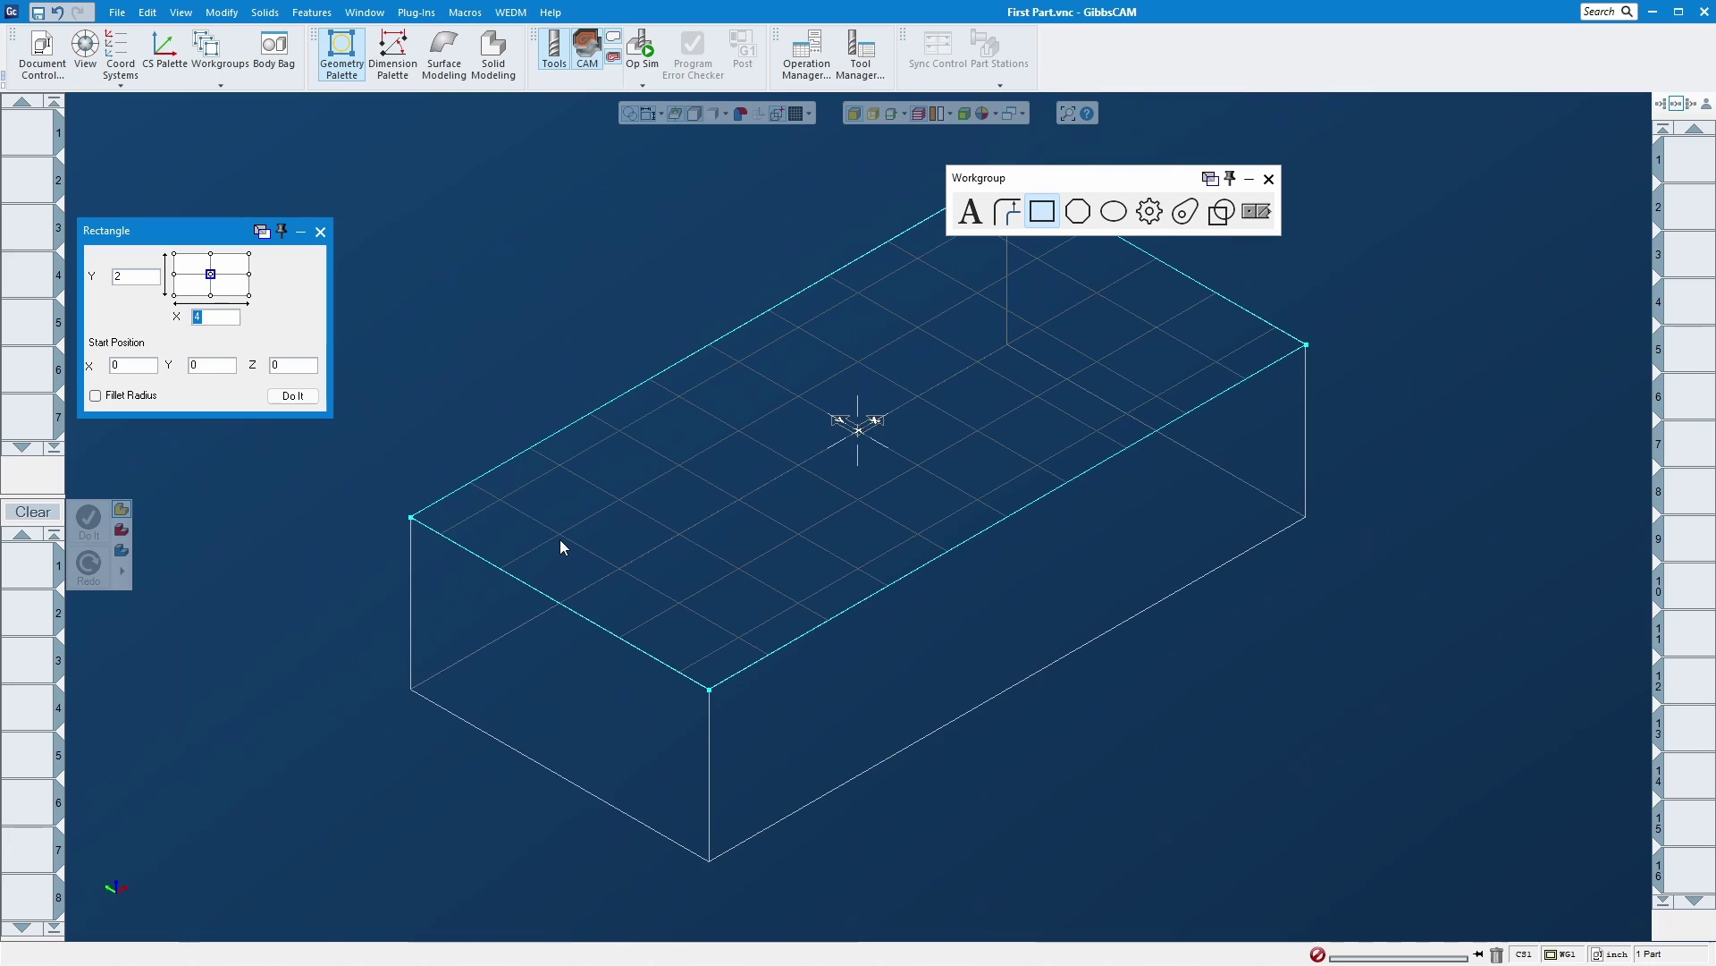
Step: Extrude the rectangle into a solid block with Z+ at 0 and Z- at -1
{"action": "left_click", "coordinate": [320, 232]}
{"action": "left_click", "coordinate": [493, 52]}
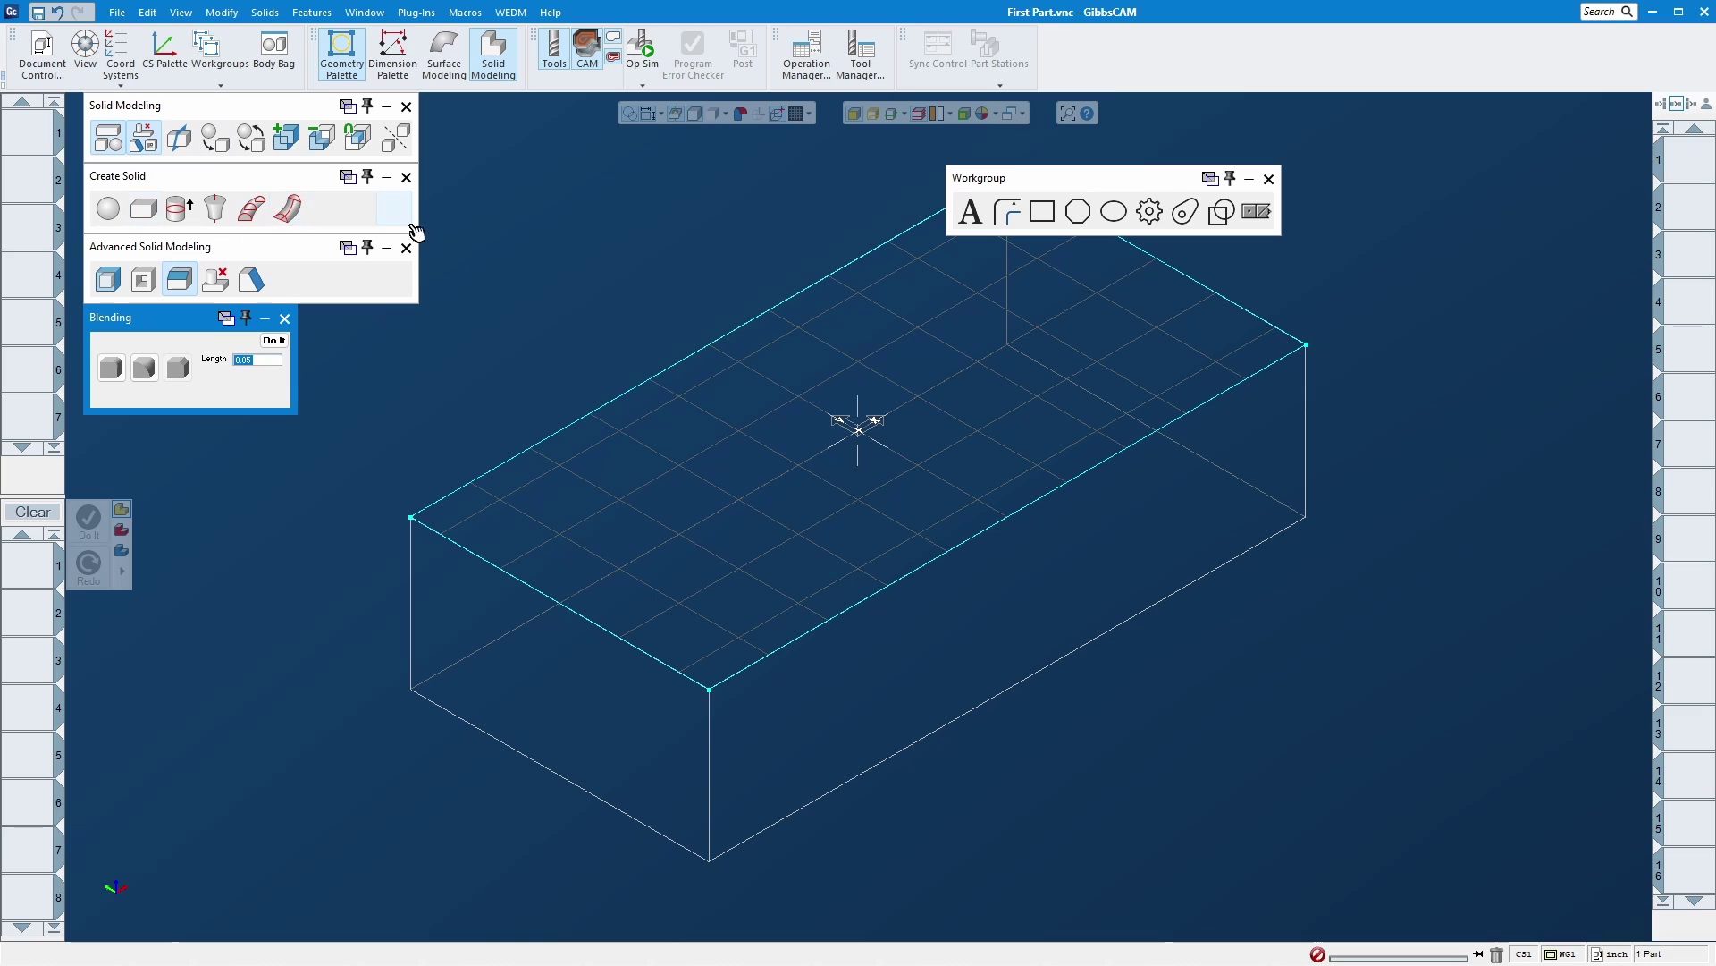
{"action": "left_click", "coordinate": [179, 209]}
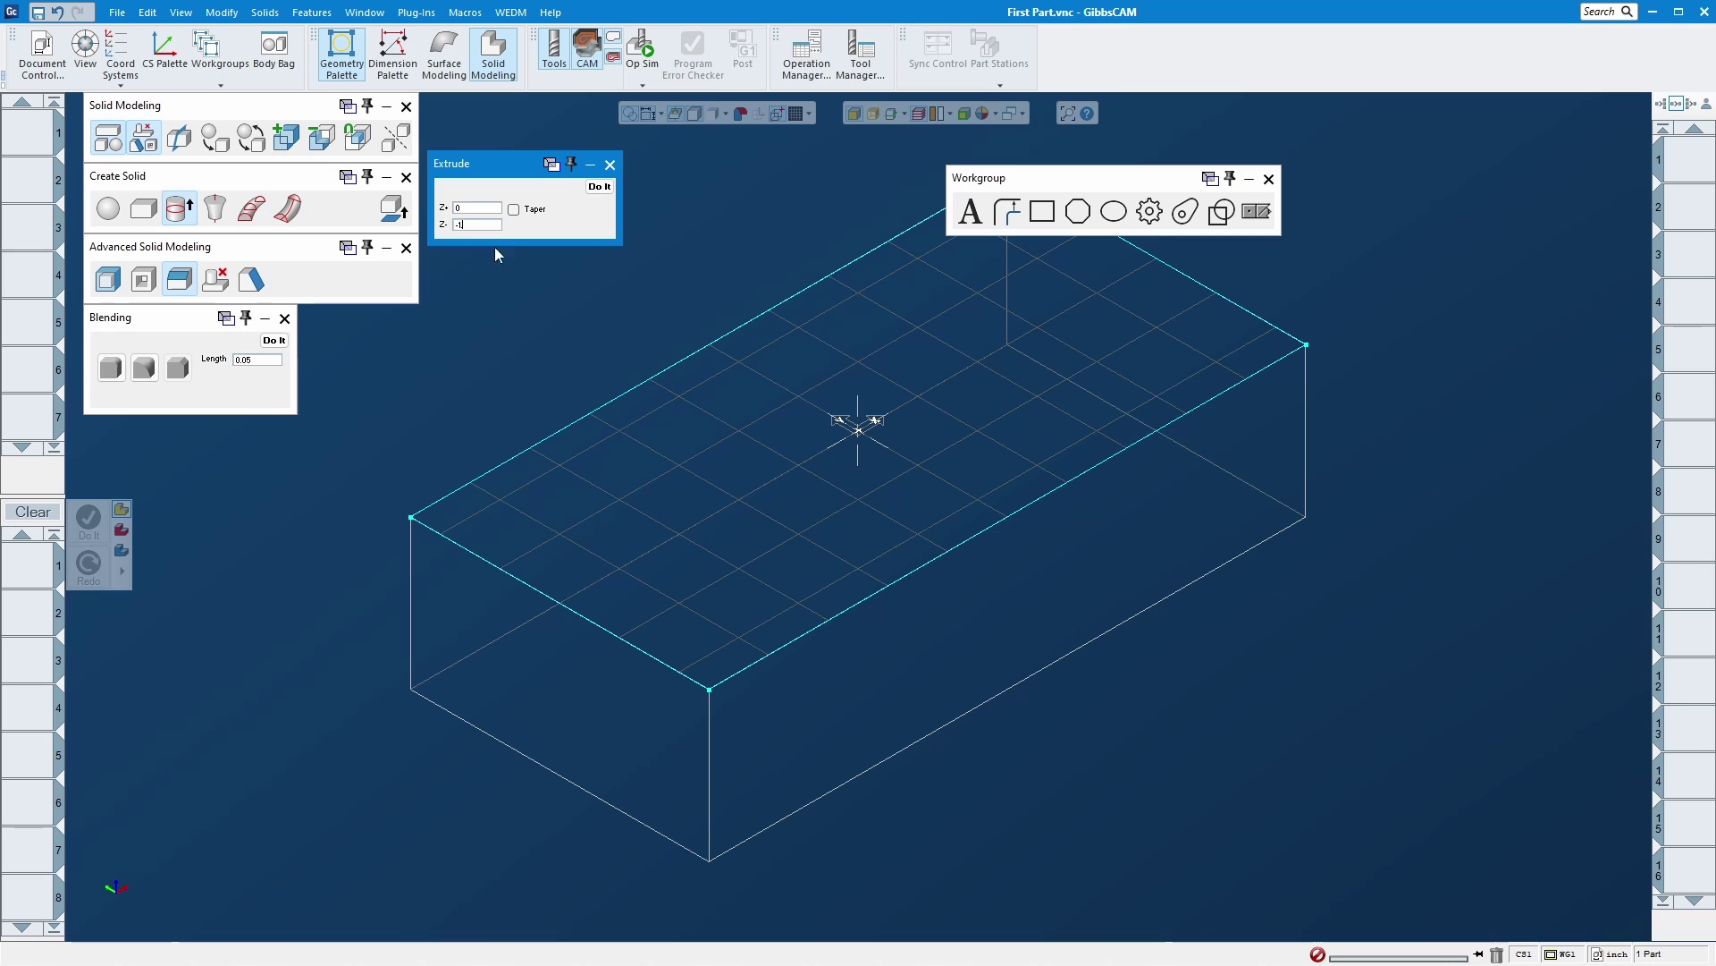
{"action": "left_click", "coordinate": [667, 373]}
{"action": "left_click", "coordinate": [599, 186]}
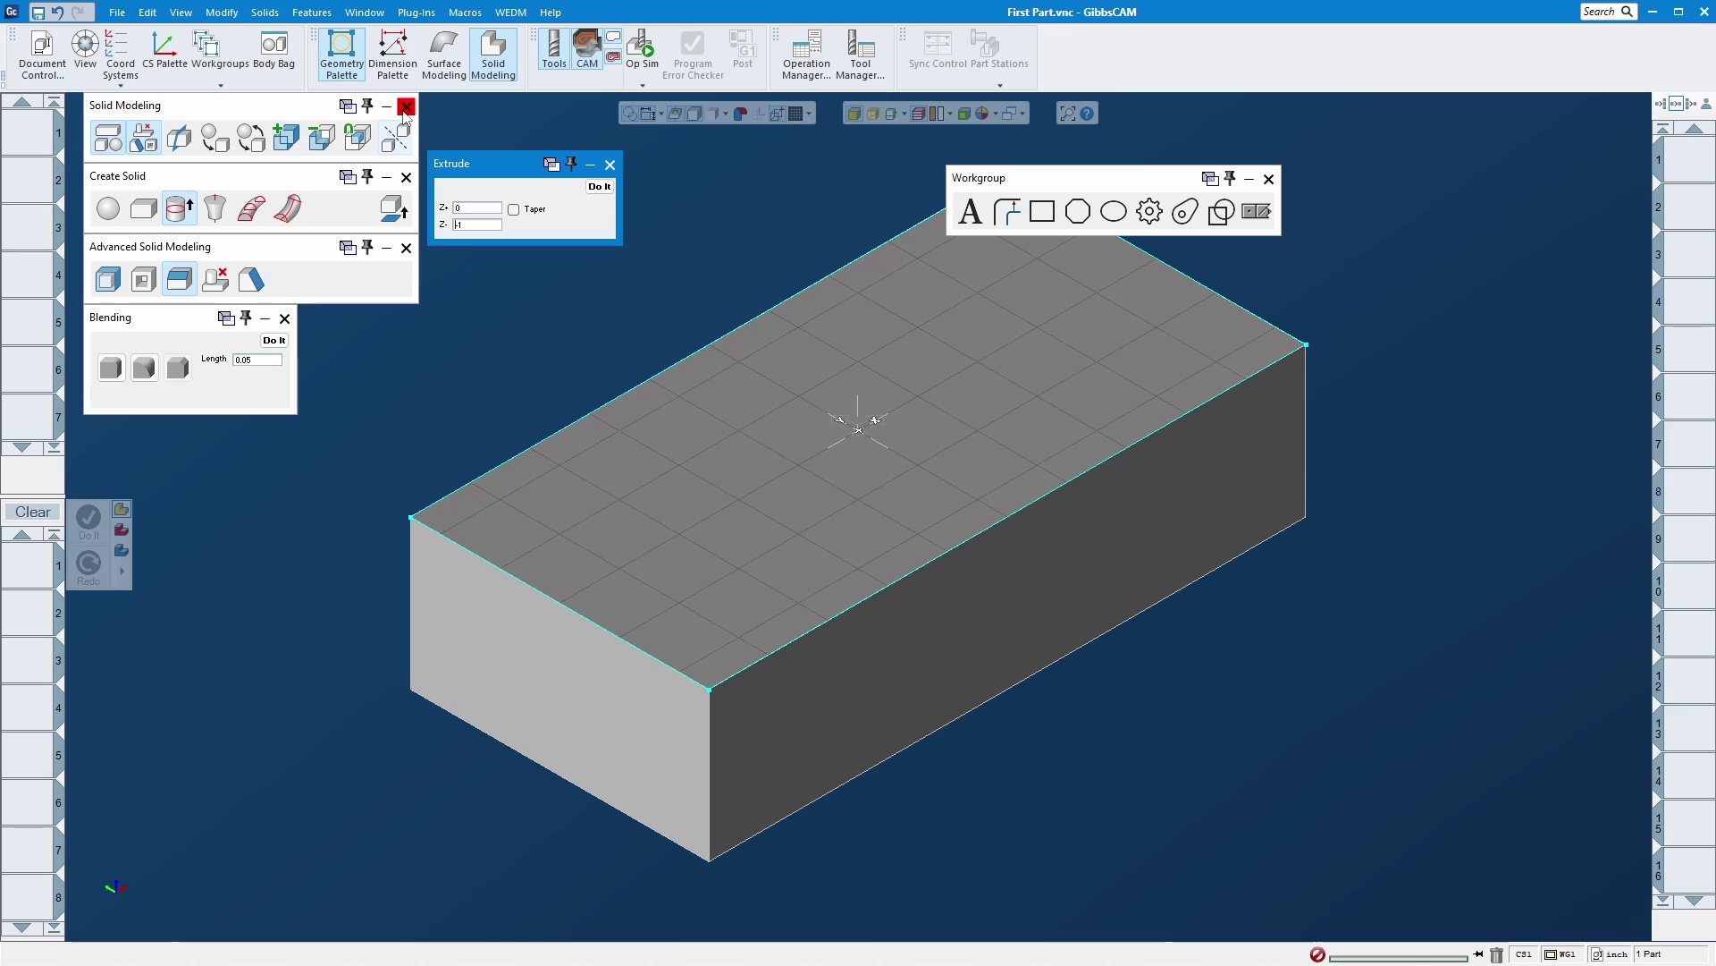
{"action": "left_click", "coordinate": [756, 251]}
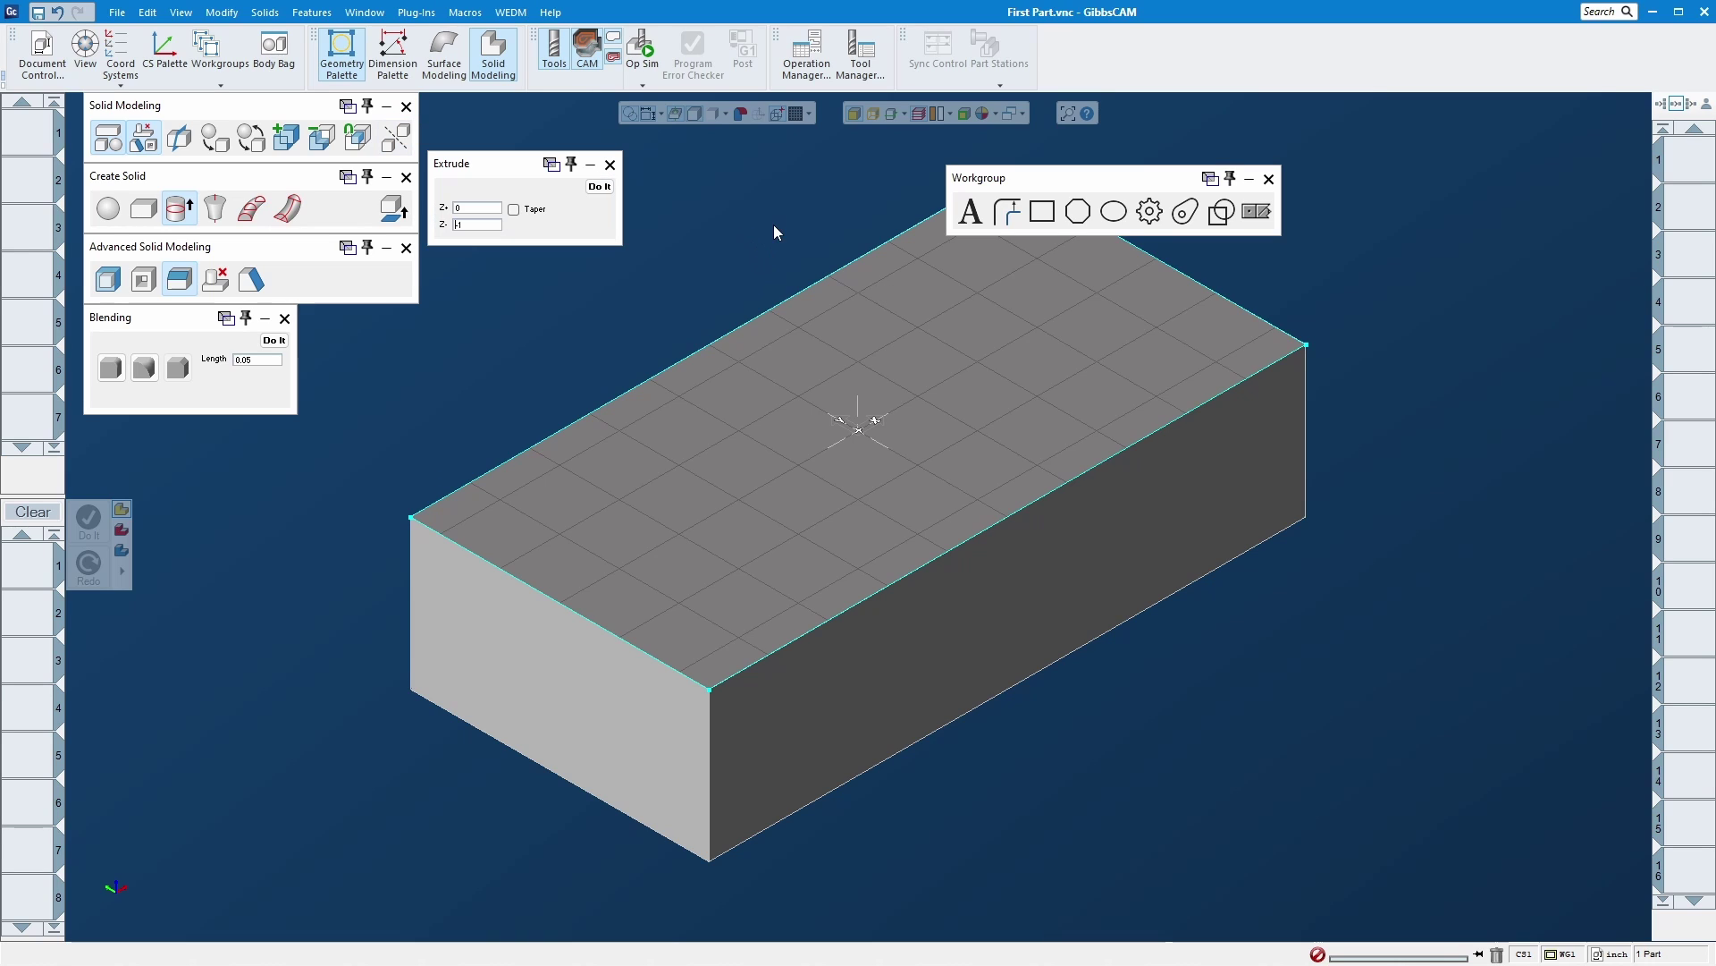
Step: Create a point at X -1, Y 0, Z 0 on the block's top face
{"action": "left_click", "coordinate": [1256, 211]}
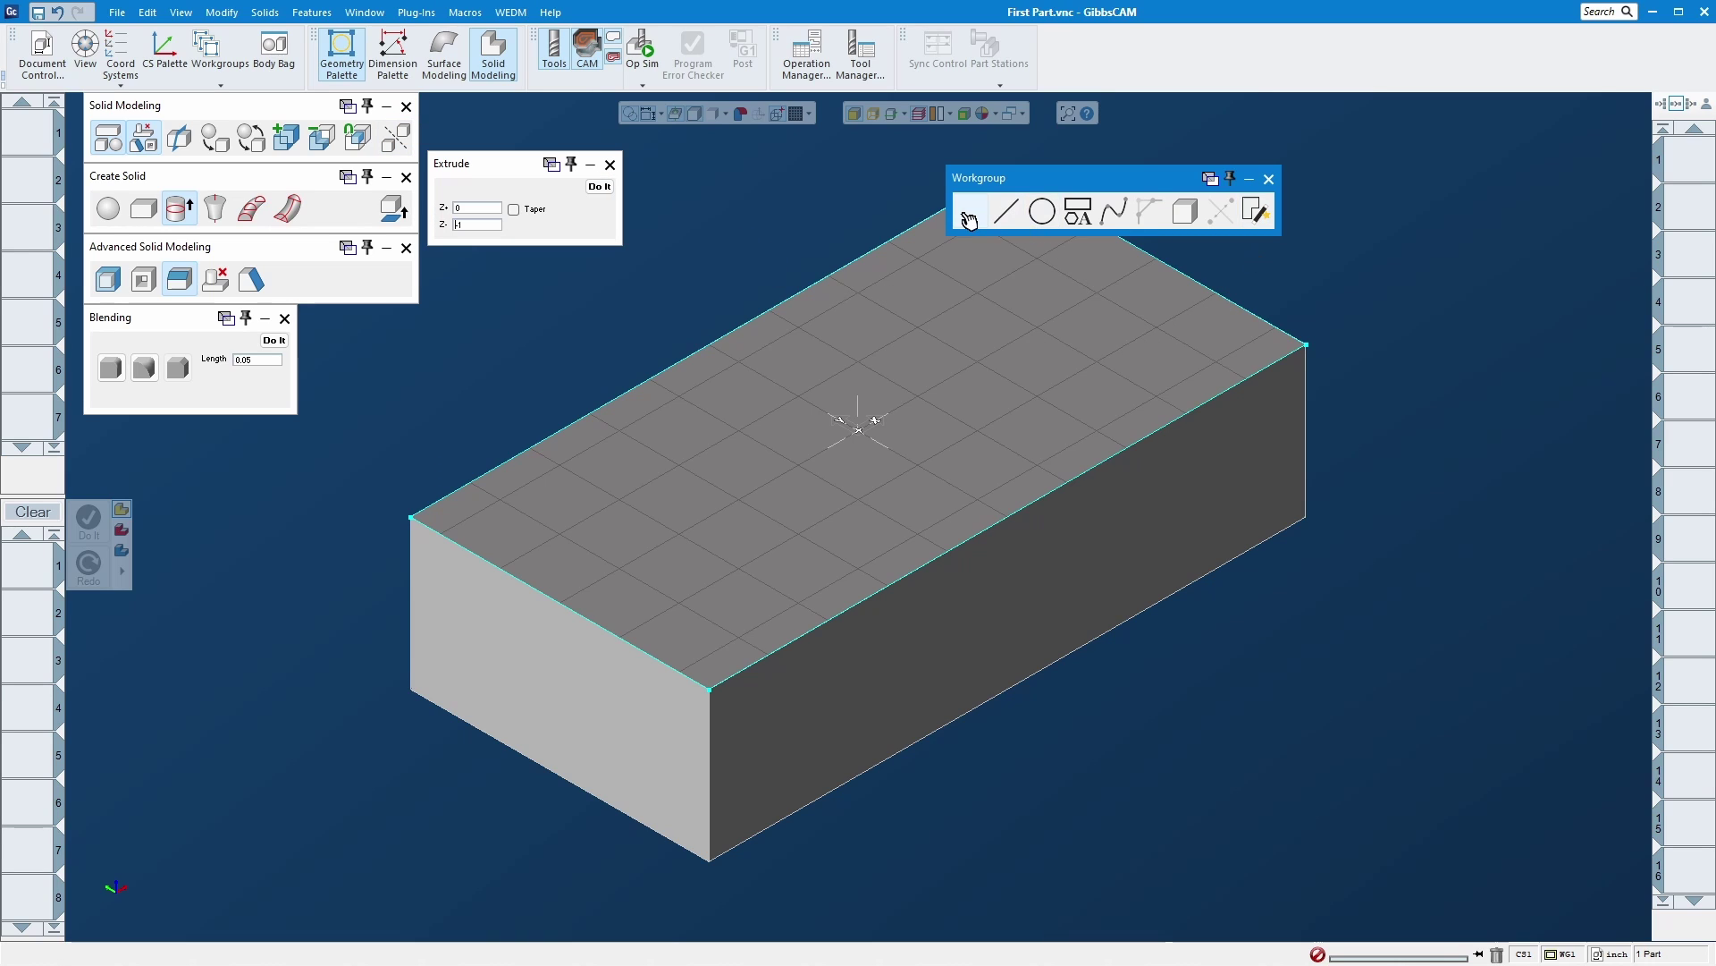
{"action": "left_click", "coordinate": [1256, 211]}
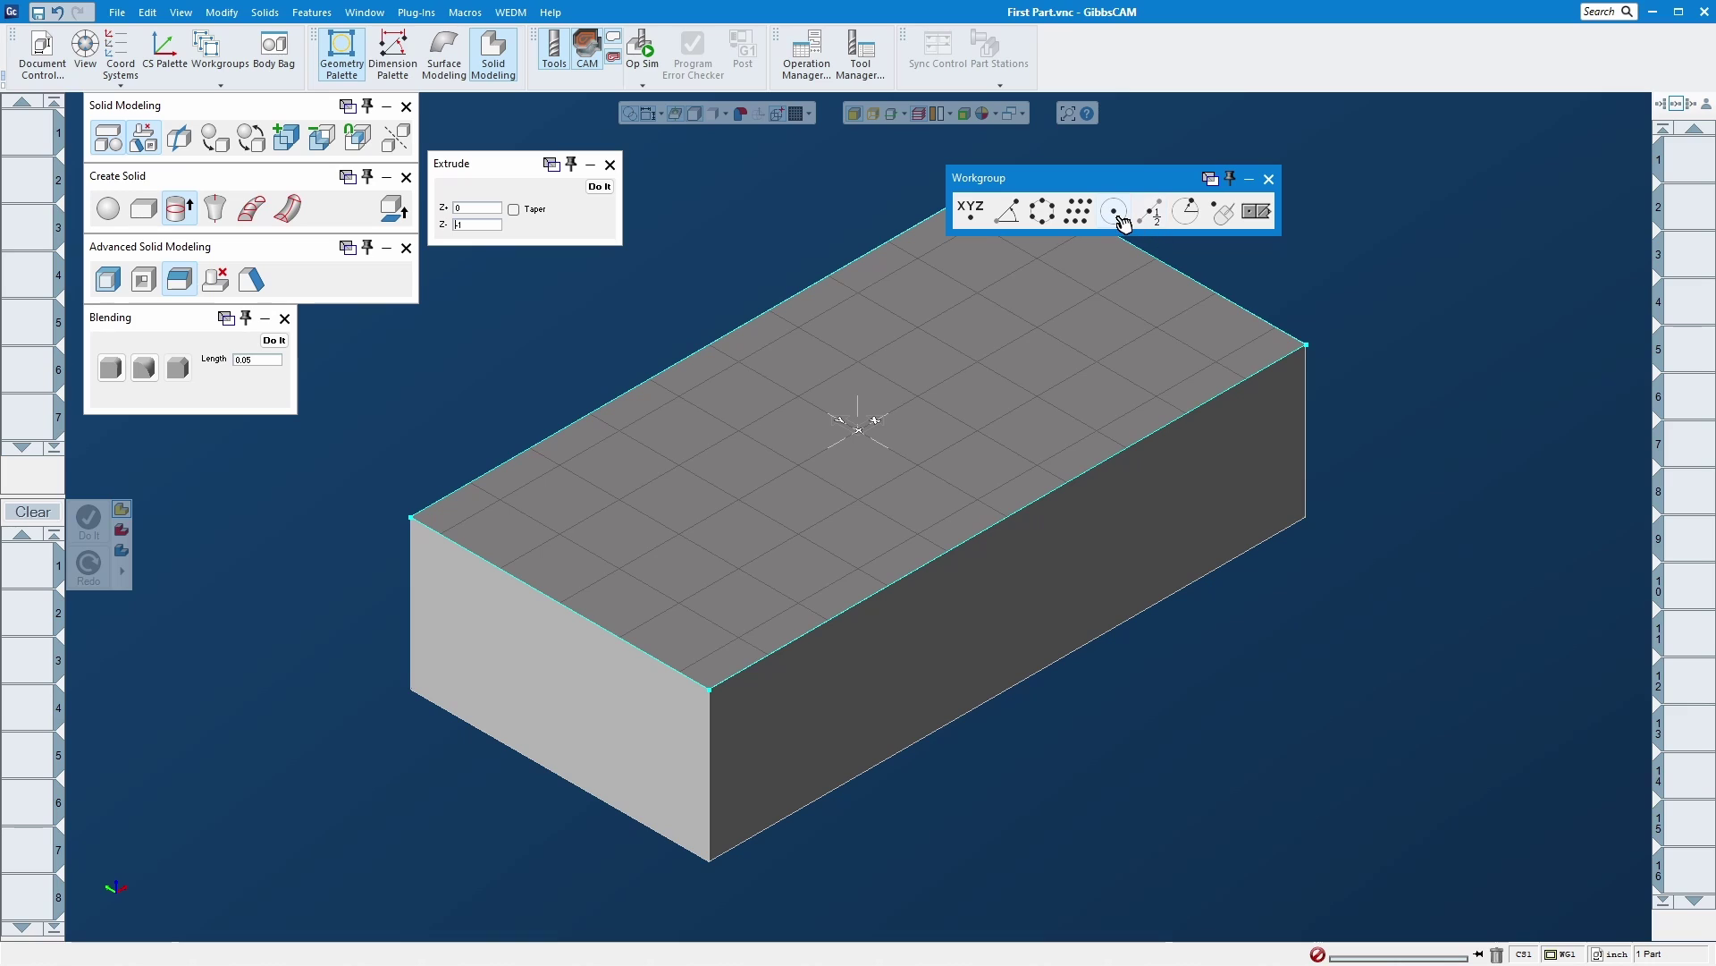
{"action": "left_click", "coordinate": [975, 220]}
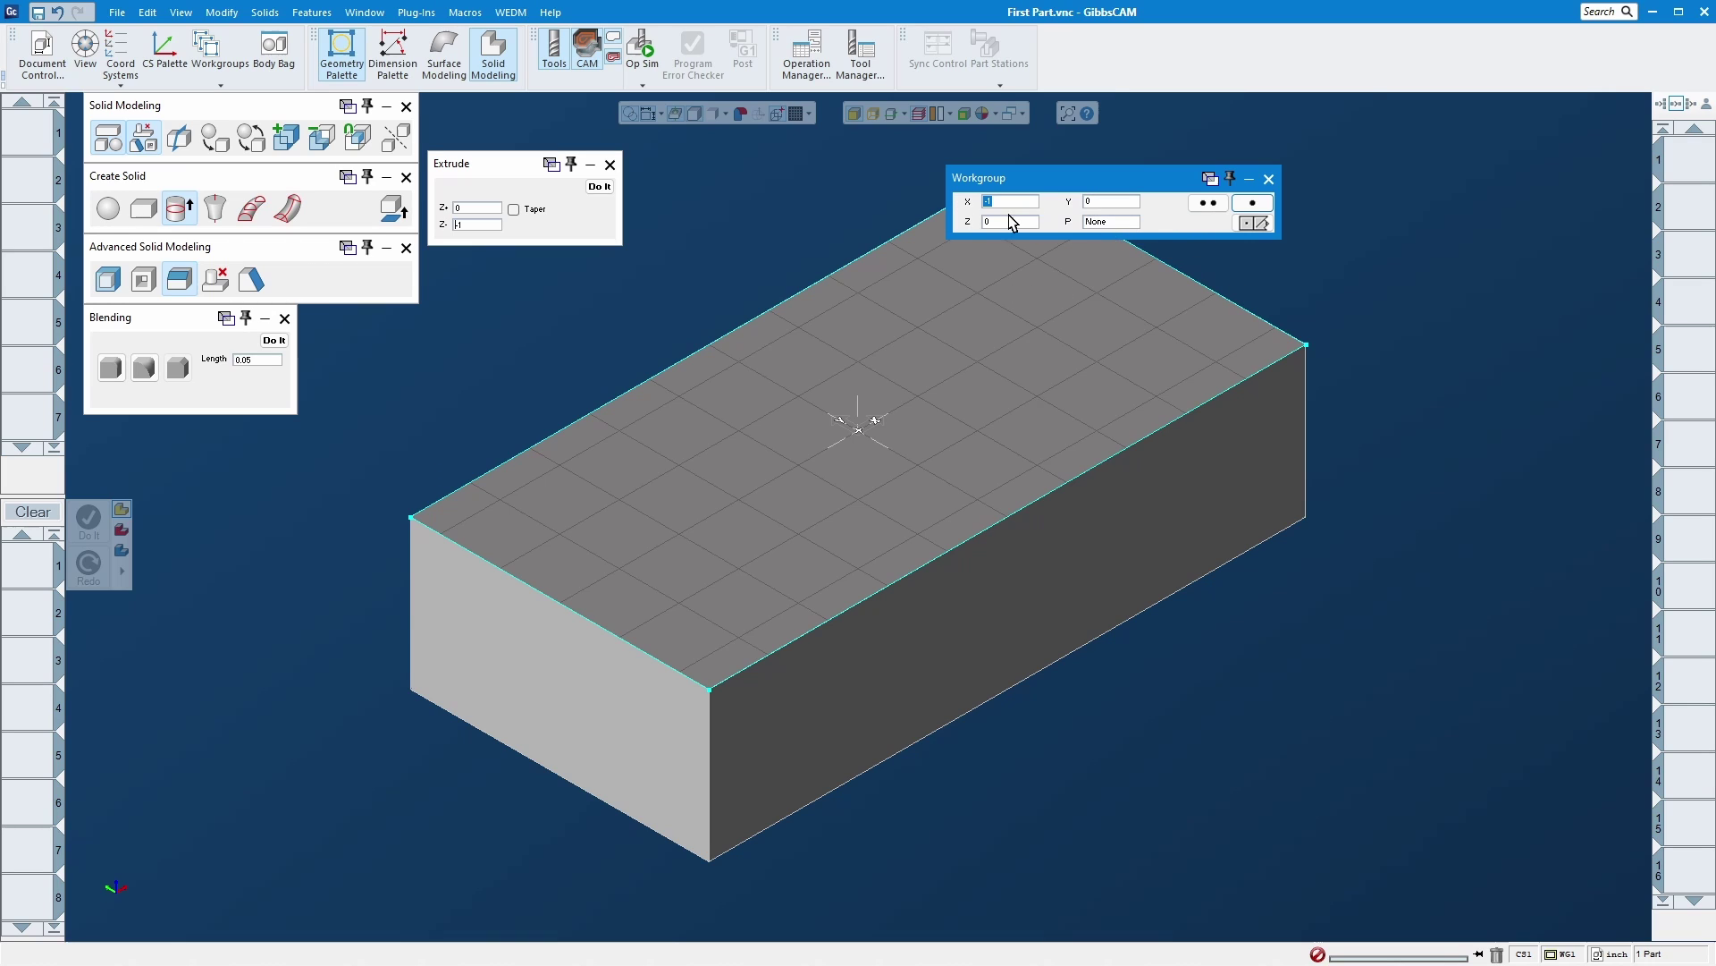
{"action": "left_click", "coordinate": [1207, 202]}
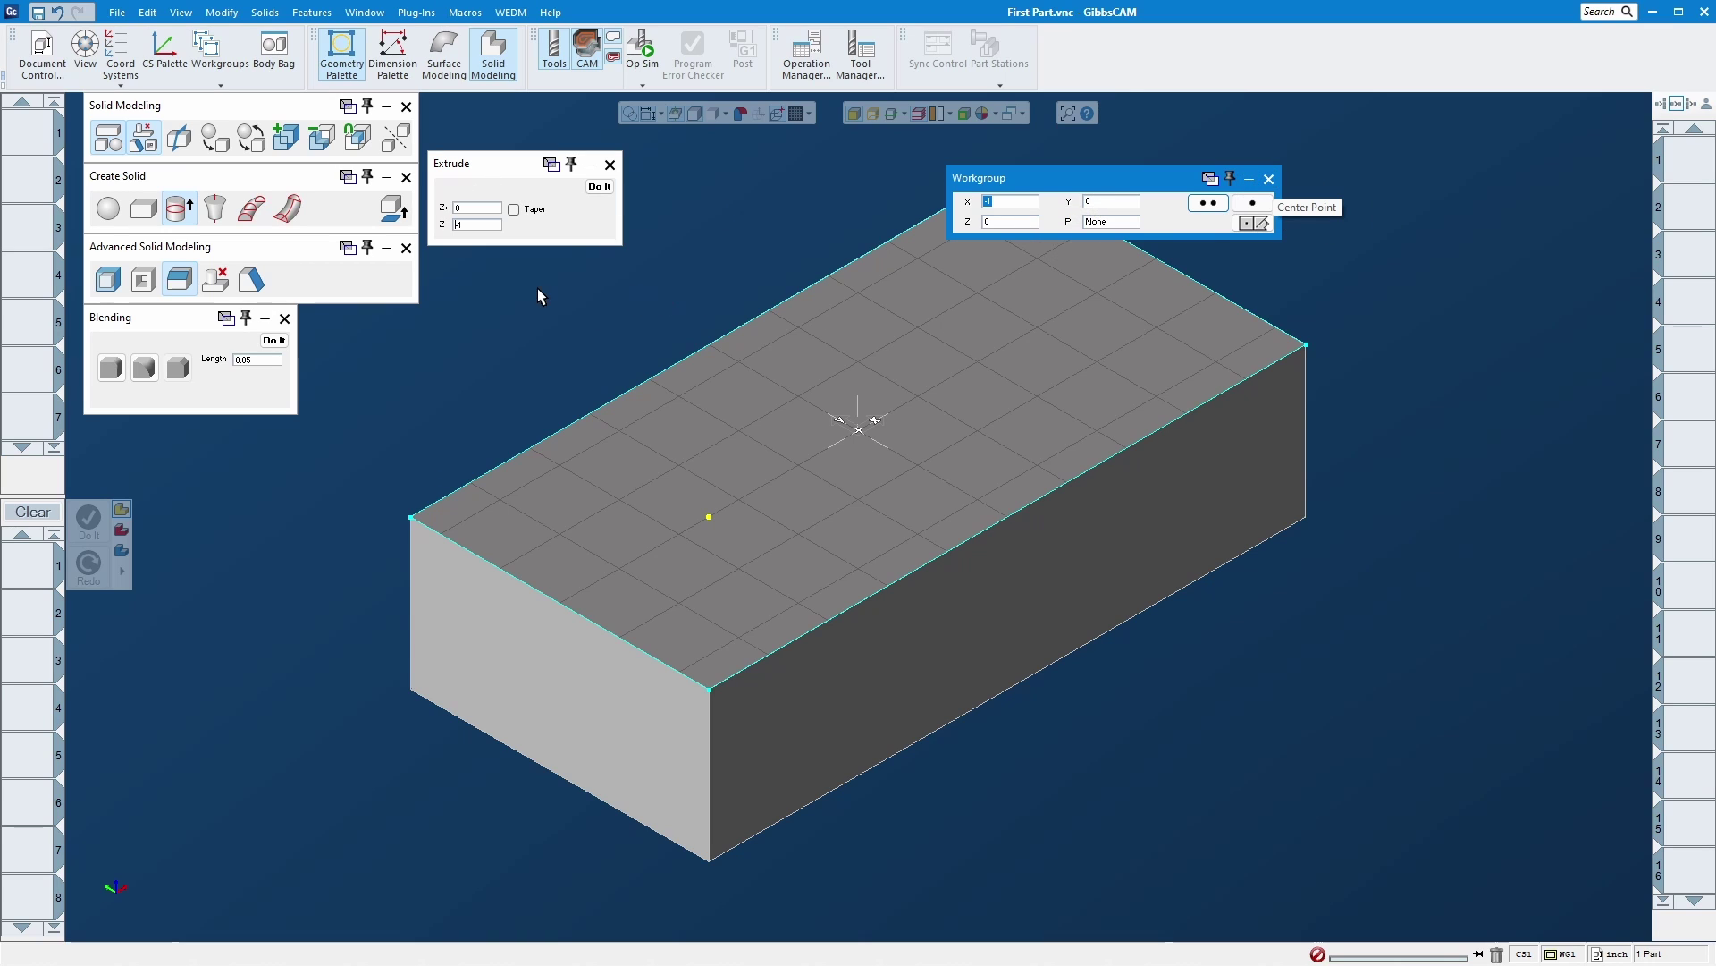
{"action": "left_click", "coordinate": [1254, 222]}
Step: Create a circle with a 0.25 inch radius, using the selected point as its center
{"action": "left_click", "coordinate": [1042, 211]}
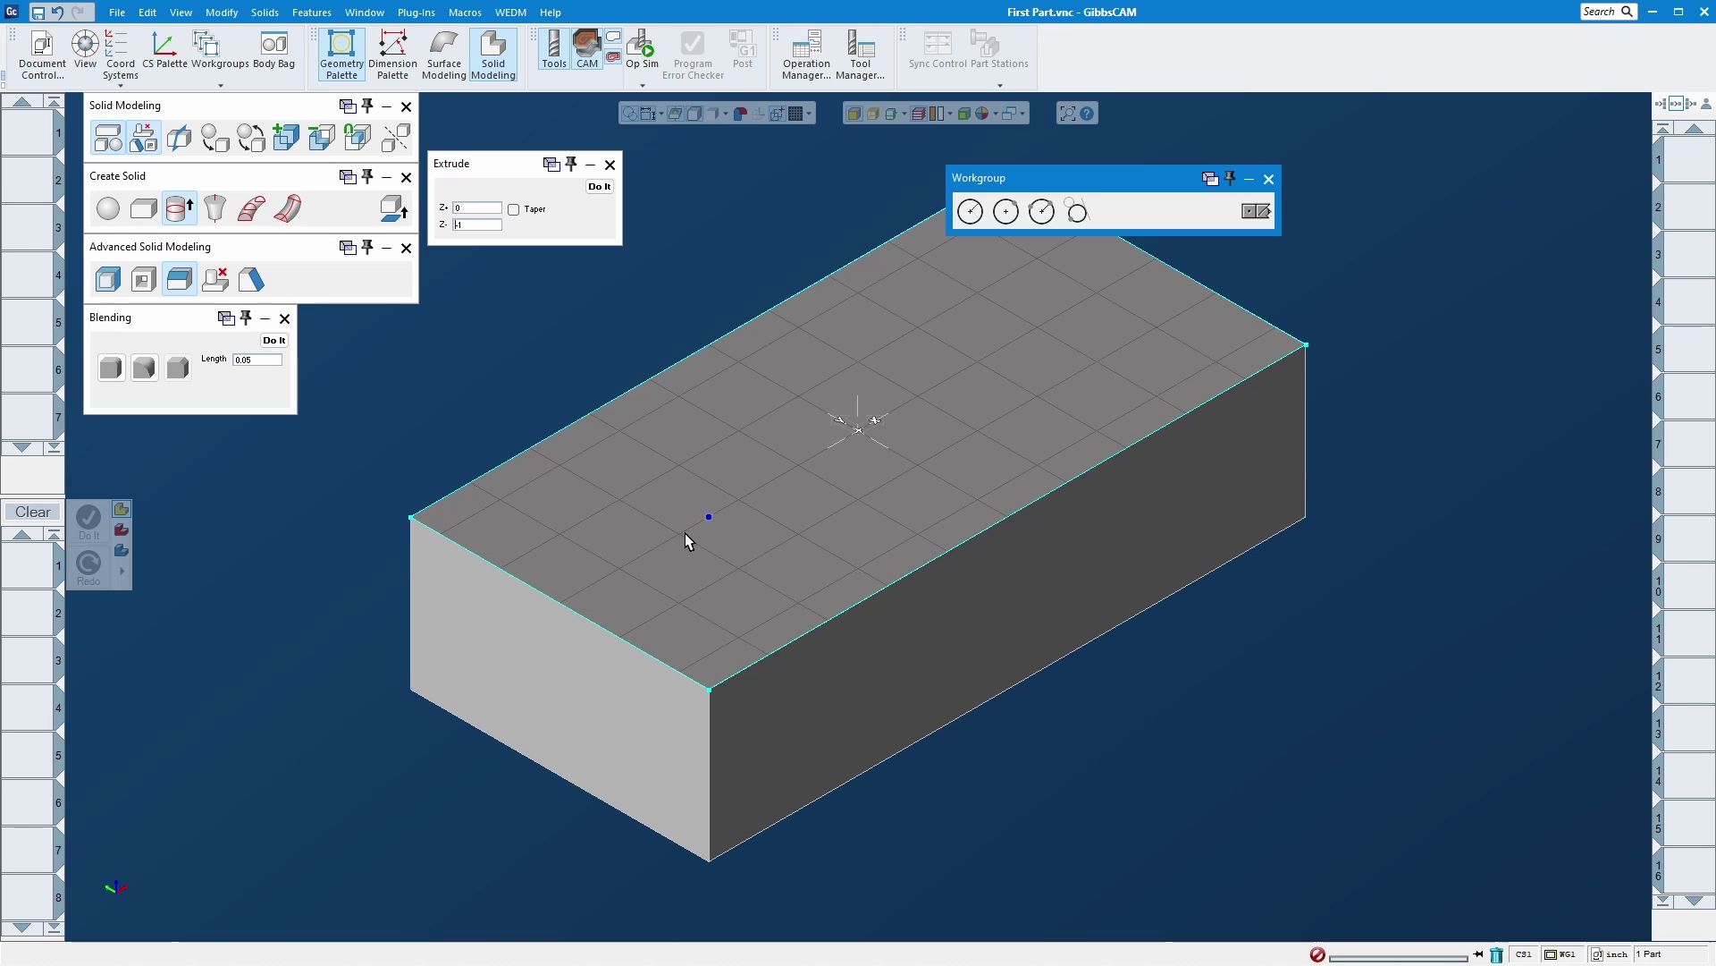
{"action": "left_click", "coordinate": [1004, 214]}
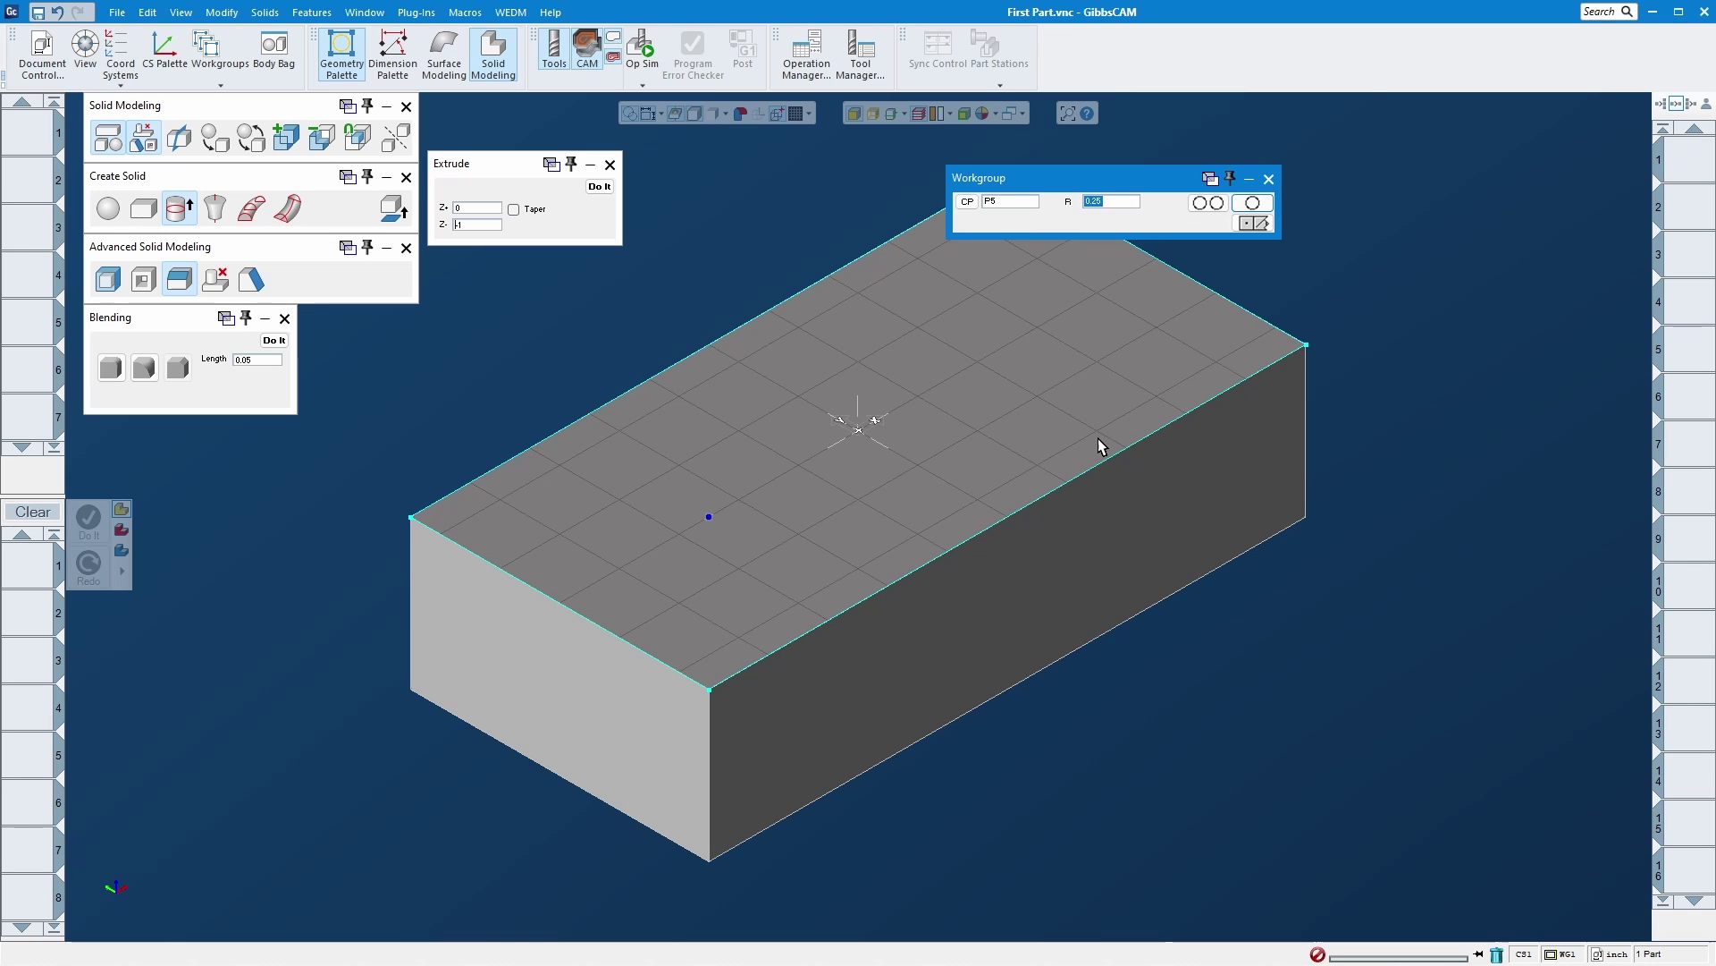
{"action": "left_click", "coordinate": [1255, 204]}
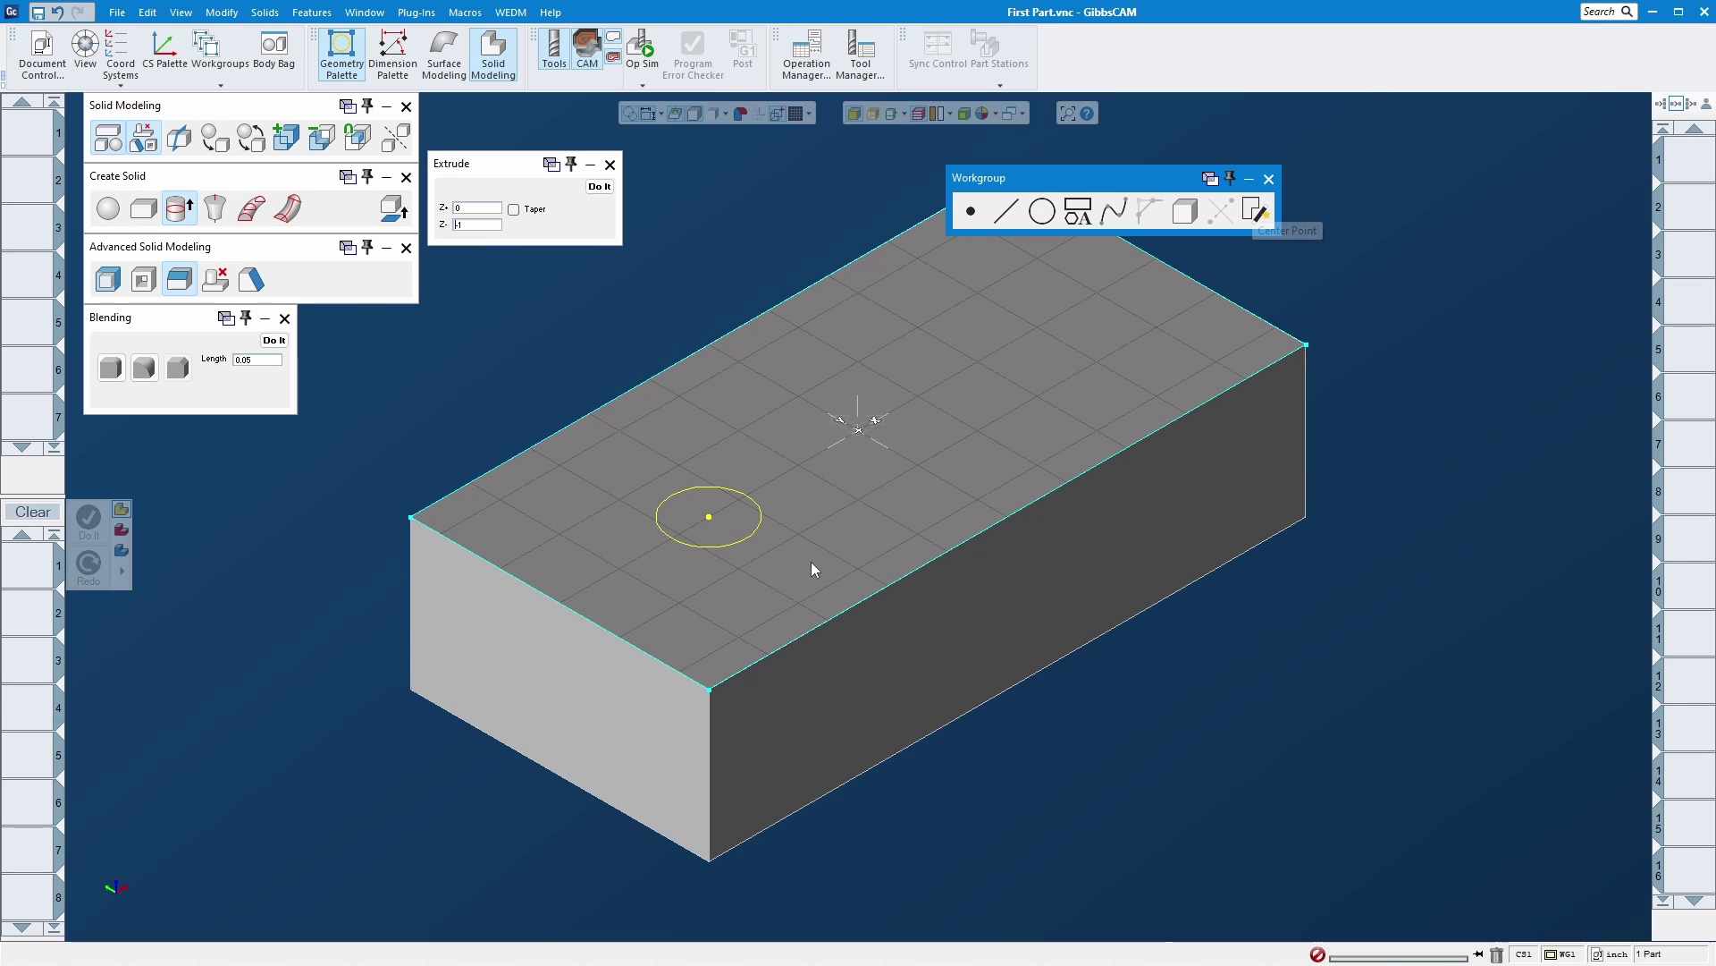
Step: Extrude the circle into a cylinder with Z+ at 0.1 and Z- at -1.1
{"action": "left_click", "coordinate": [483, 211]}
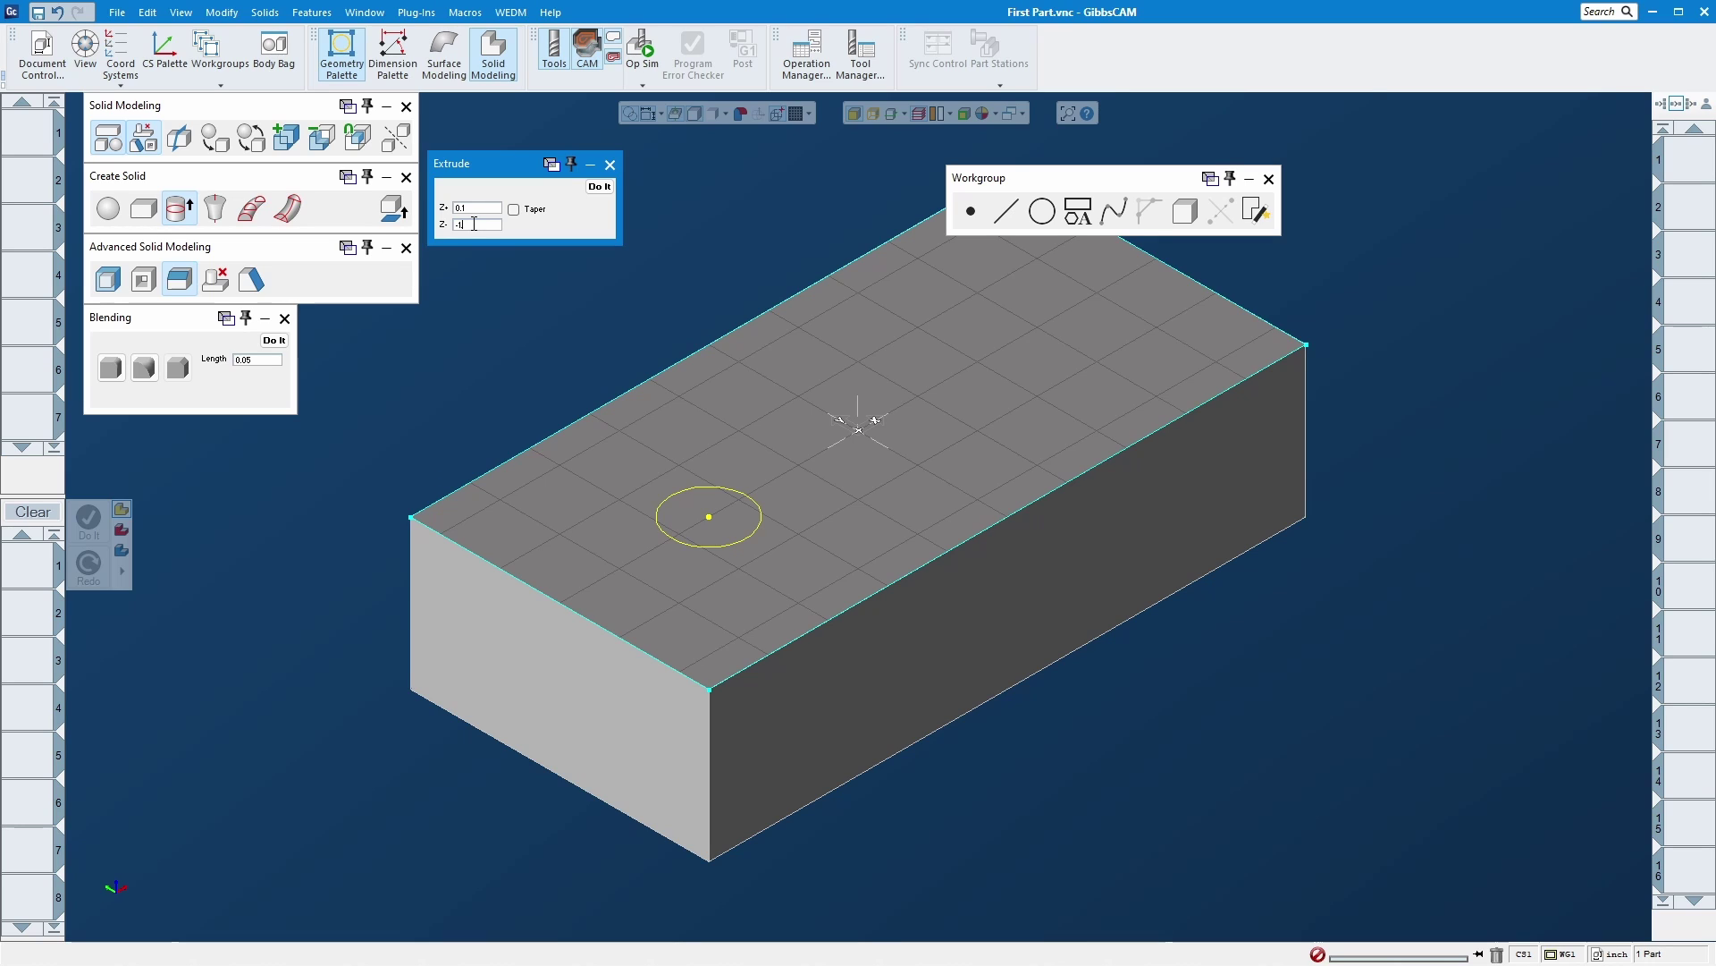
{"action": "left_click", "coordinate": [729, 465]}
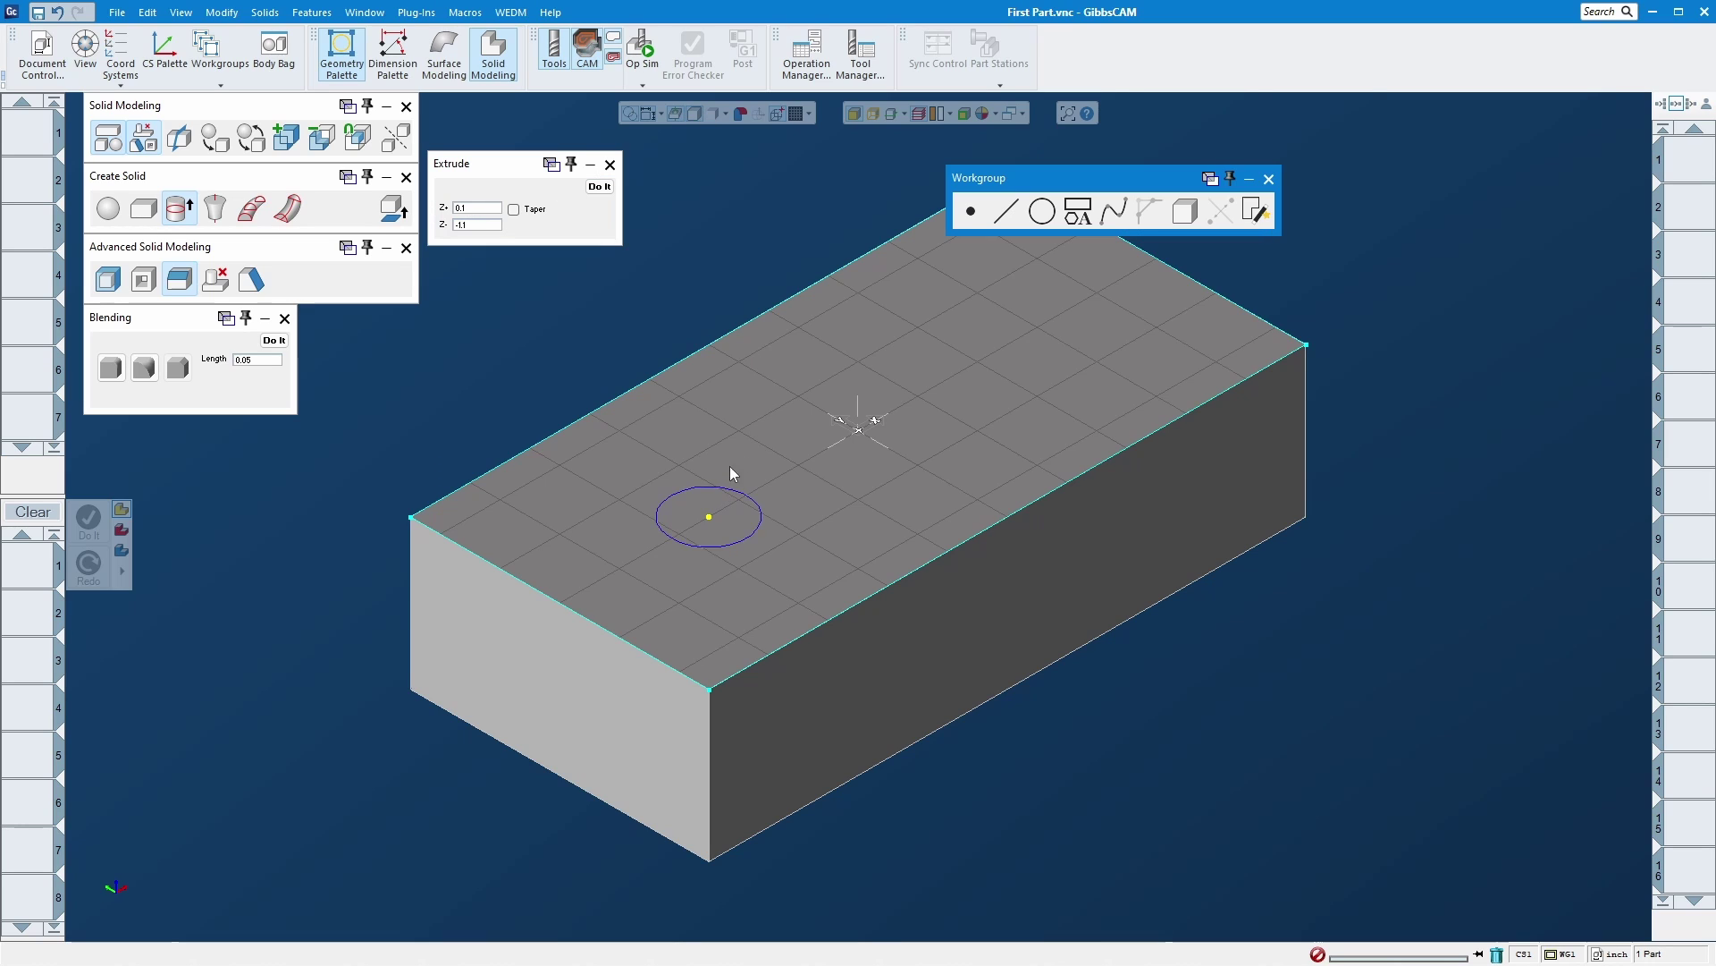
{"action": "left_click", "coordinate": [599, 186]}
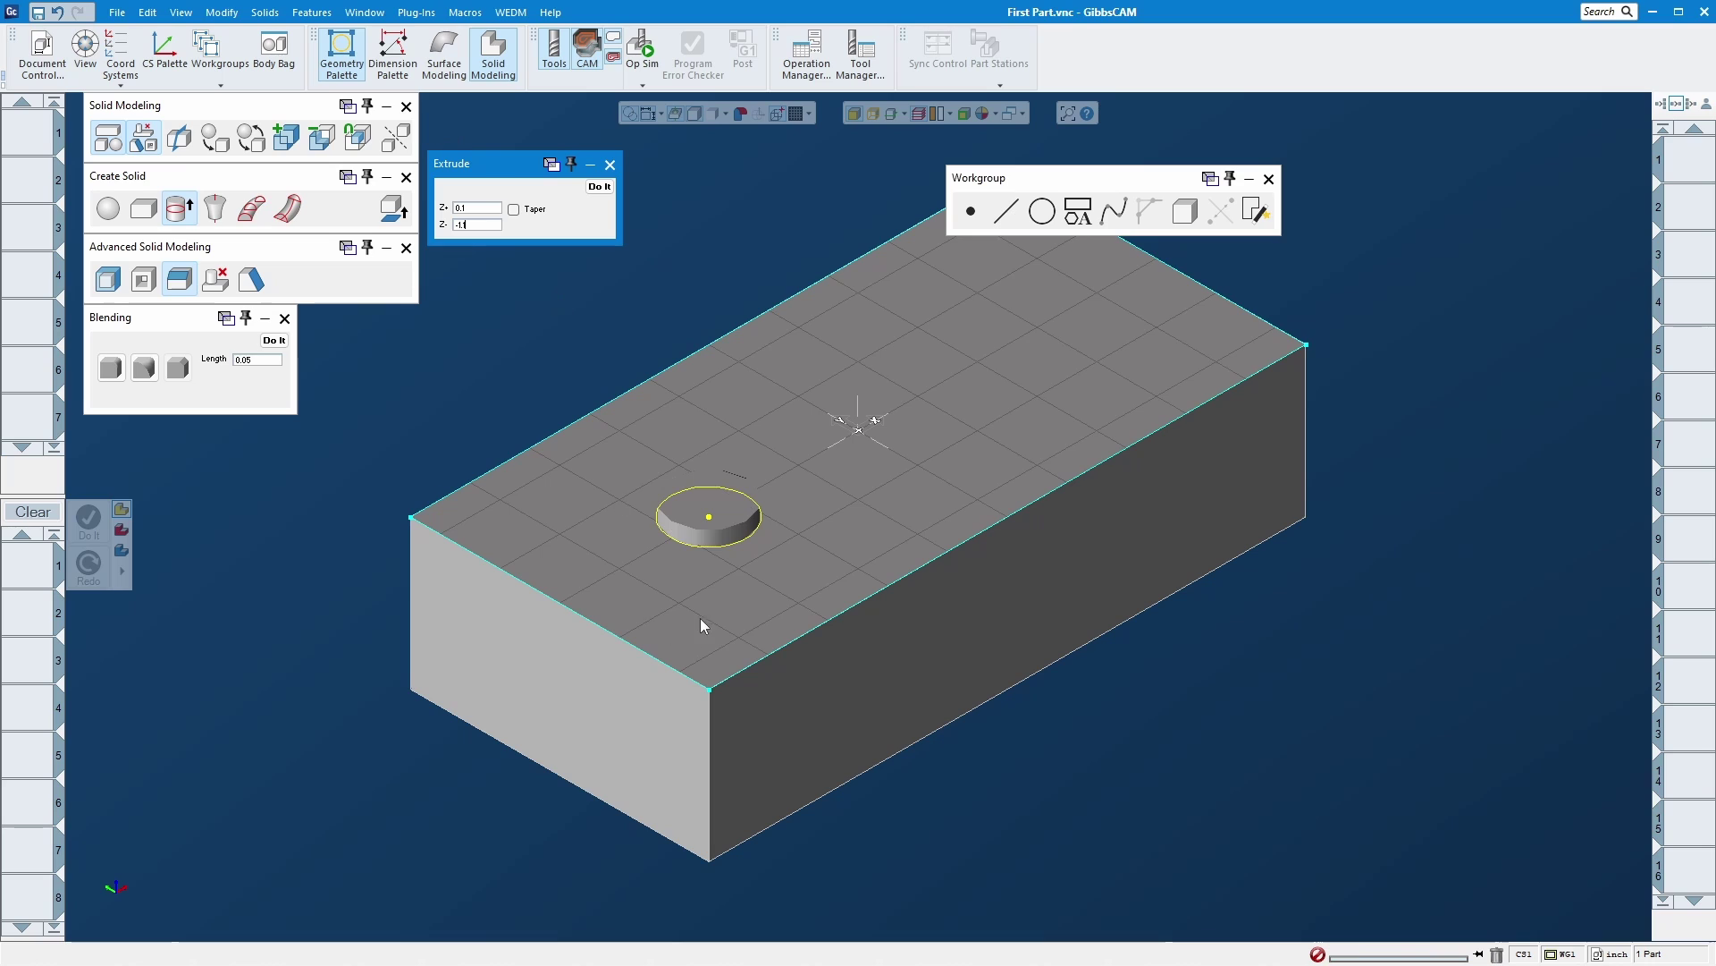
Step: Subtract the cylinder from the block to cut the hole, and close the solid modeling and geometry palettes
{"action": "left_click", "coordinate": [715, 592]}
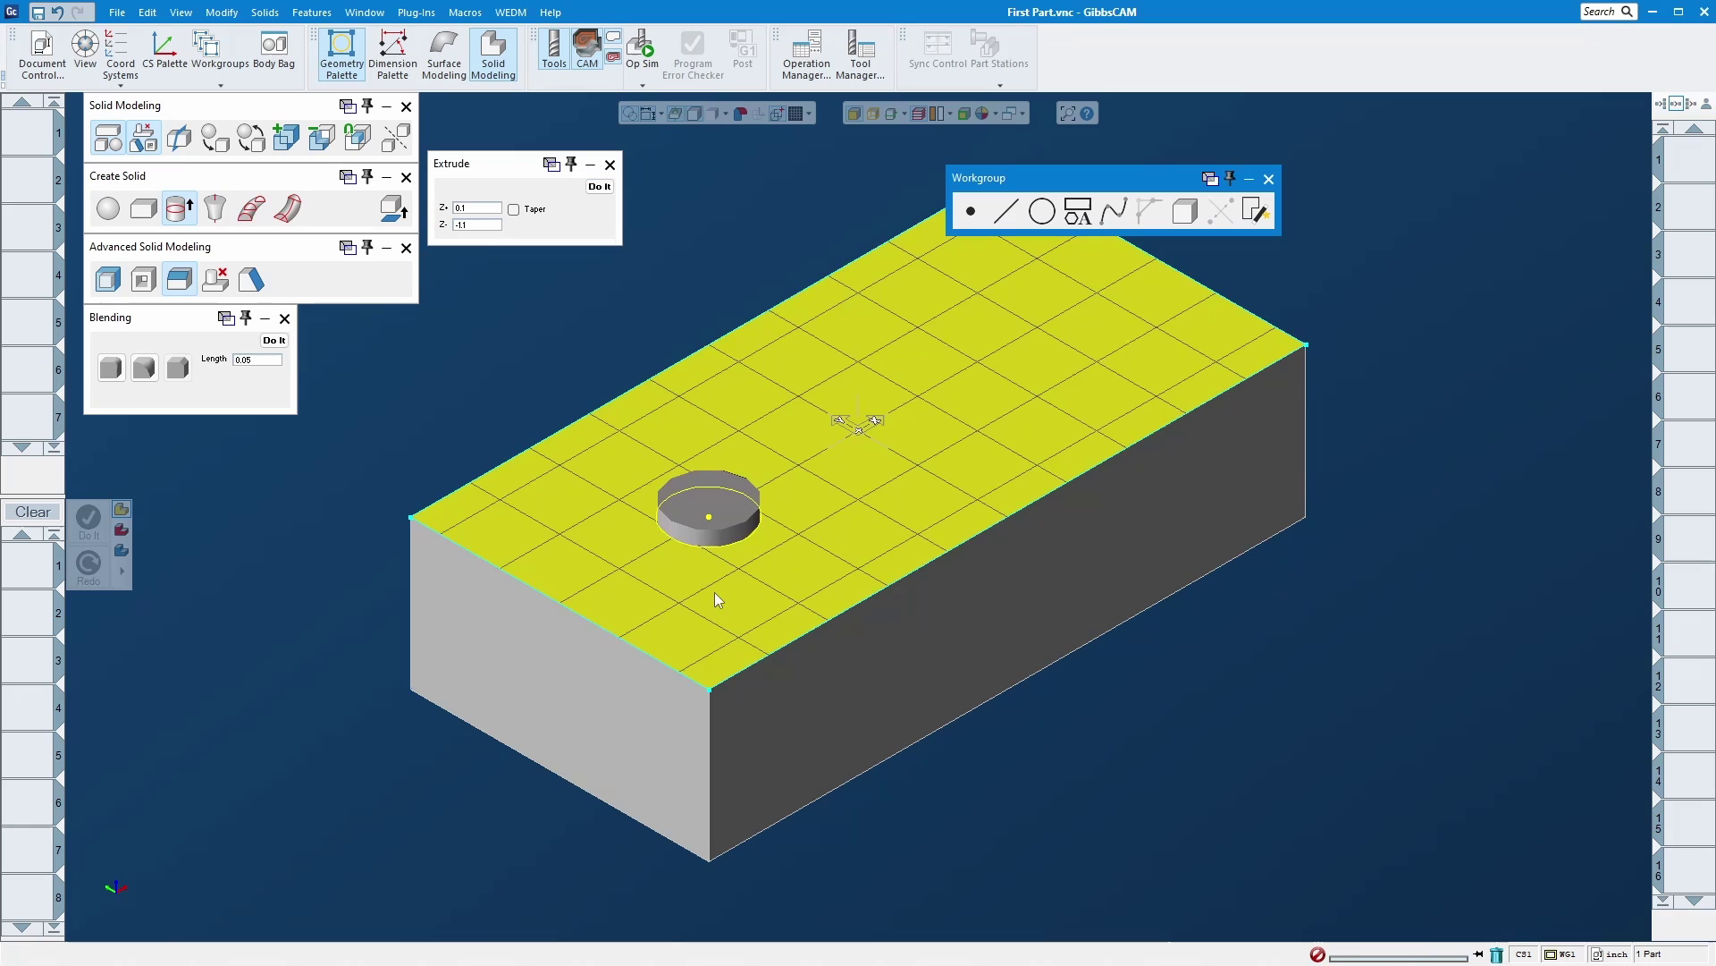
{"action": "left_click", "coordinate": [729, 510]}
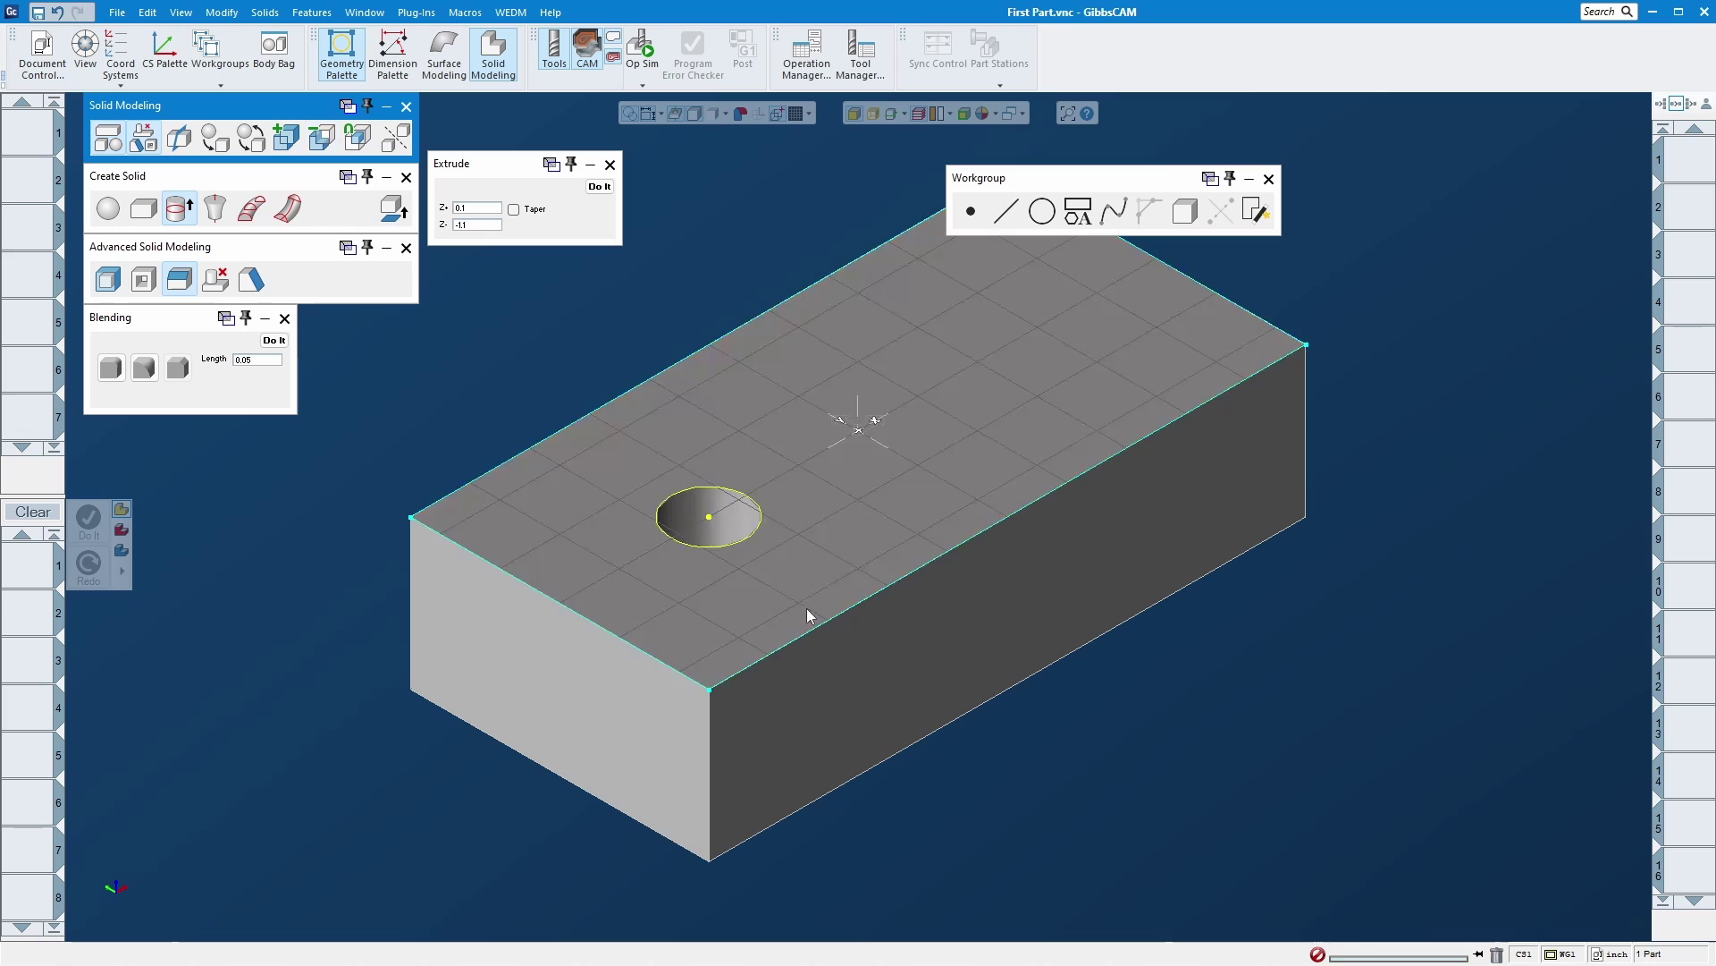
{"action": "left_click", "coordinate": [407, 108]}
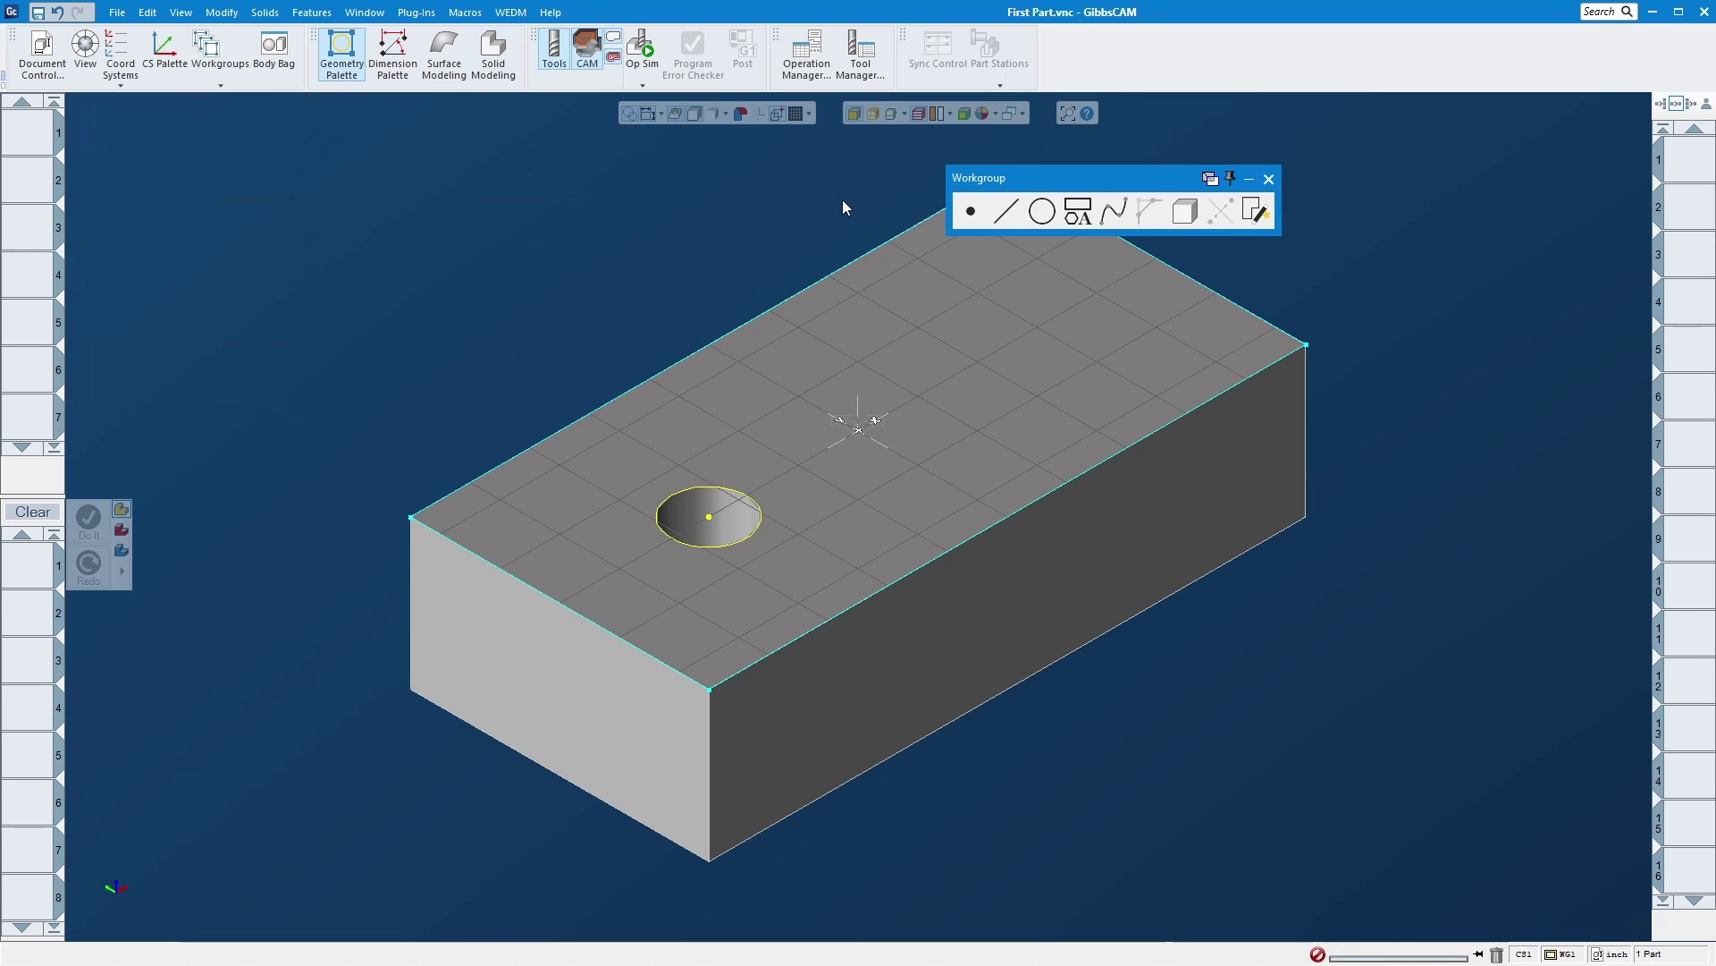
{"action": "left_click", "coordinate": [1269, 179]}
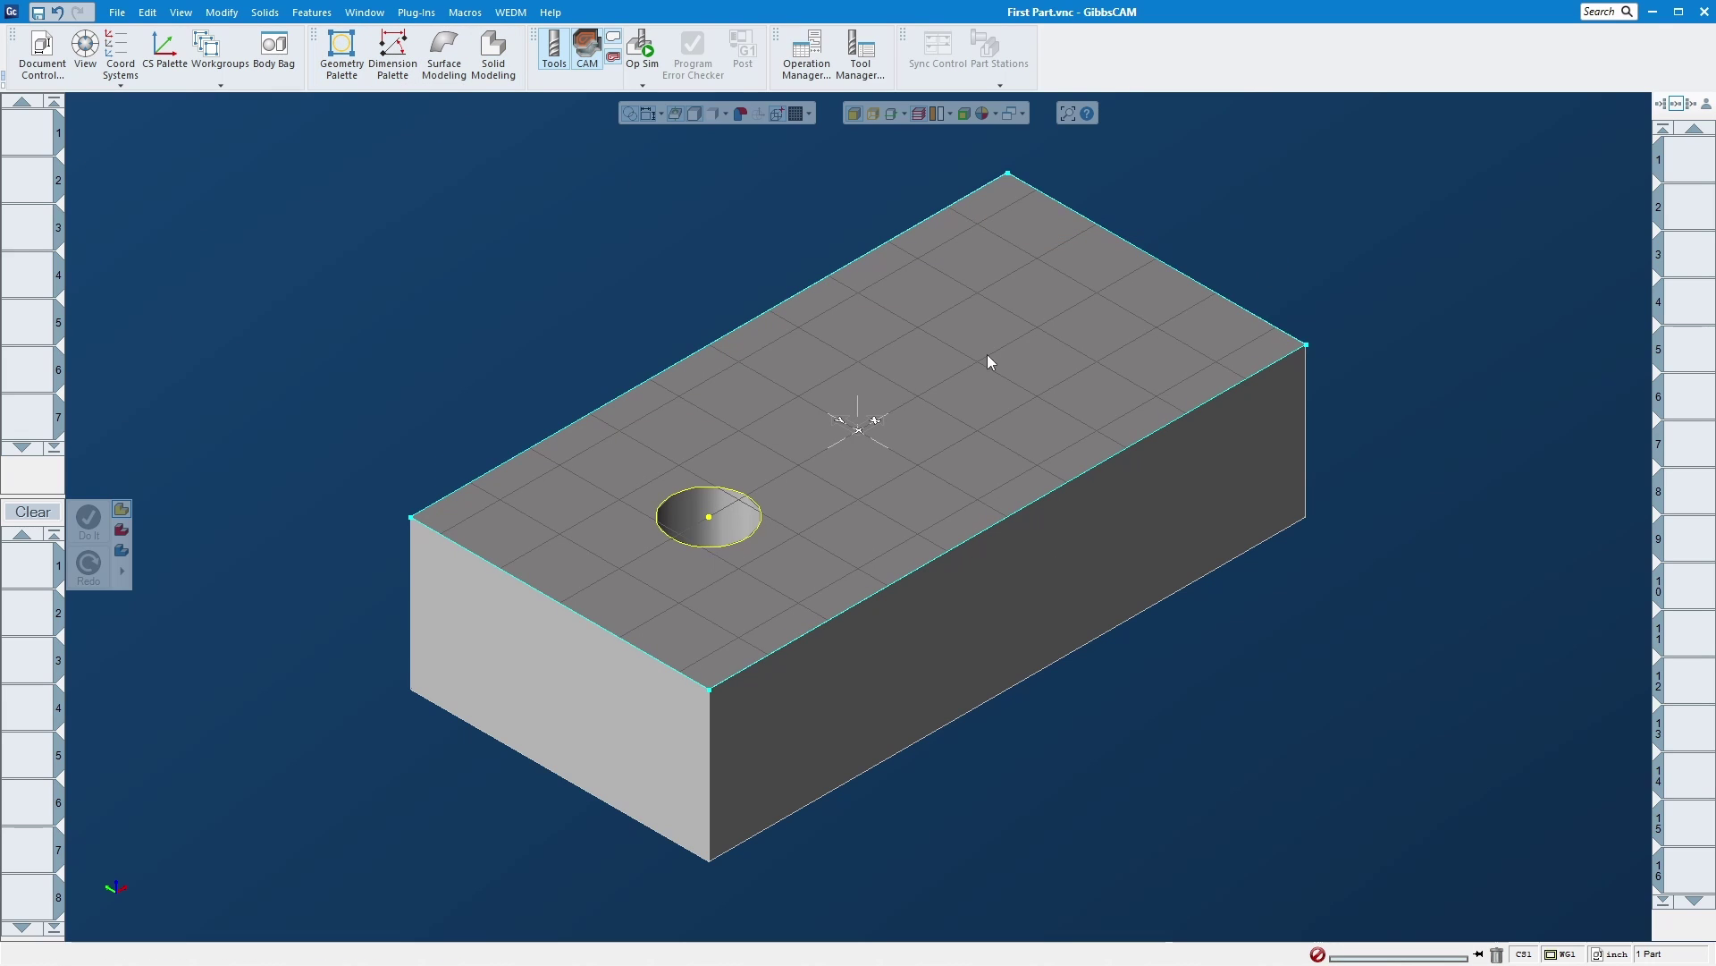
Step: Set the block's chord height to 0.001 in its body properties so the hole displays smoothly
{"action": "middle_click_drag", "start_coordinate": [988, 363], "coordinate": [716, 397]}
{"action": "scroll", "coordinate": [526, 483], "scroll_direction": "up", "scroll_amount": 3}
{"action": "scroll", "coordinate": [572, 501], "scroll_direction": "down", "scroll_amount": 3}
{"action": "scroll", "coordinate": [585, 513], "scroll_direction": "up", "scroll_amount": 3}
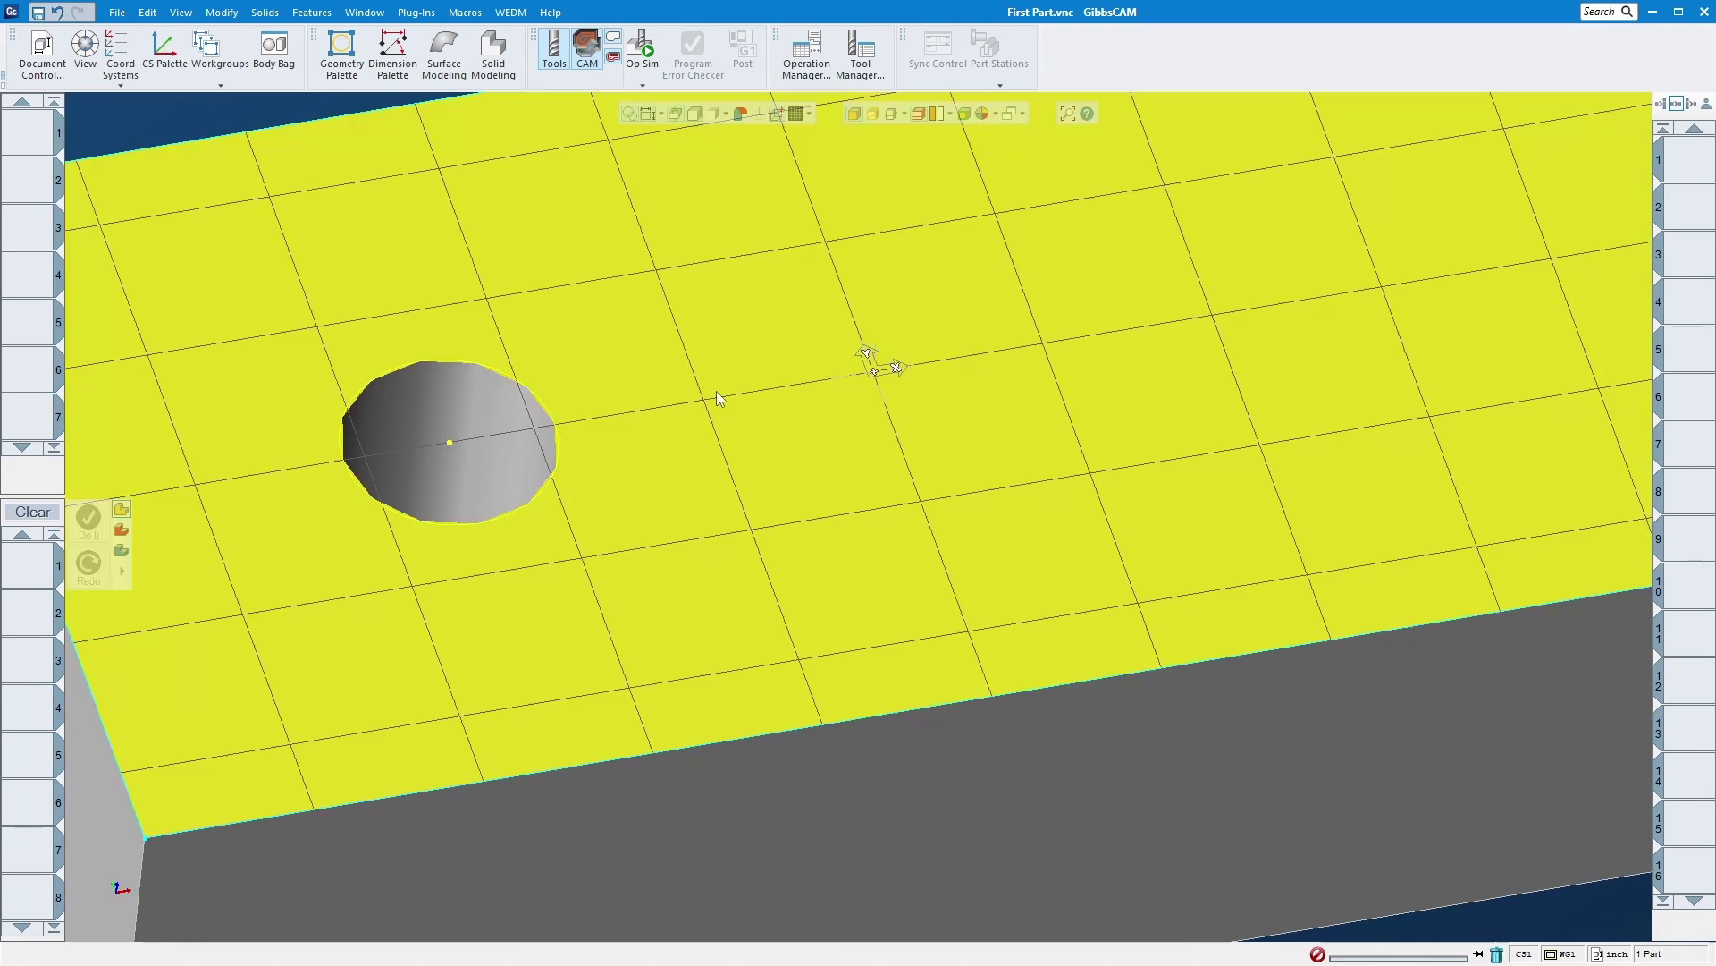
{"action": "right_click", "coordinate": [762, 457]}
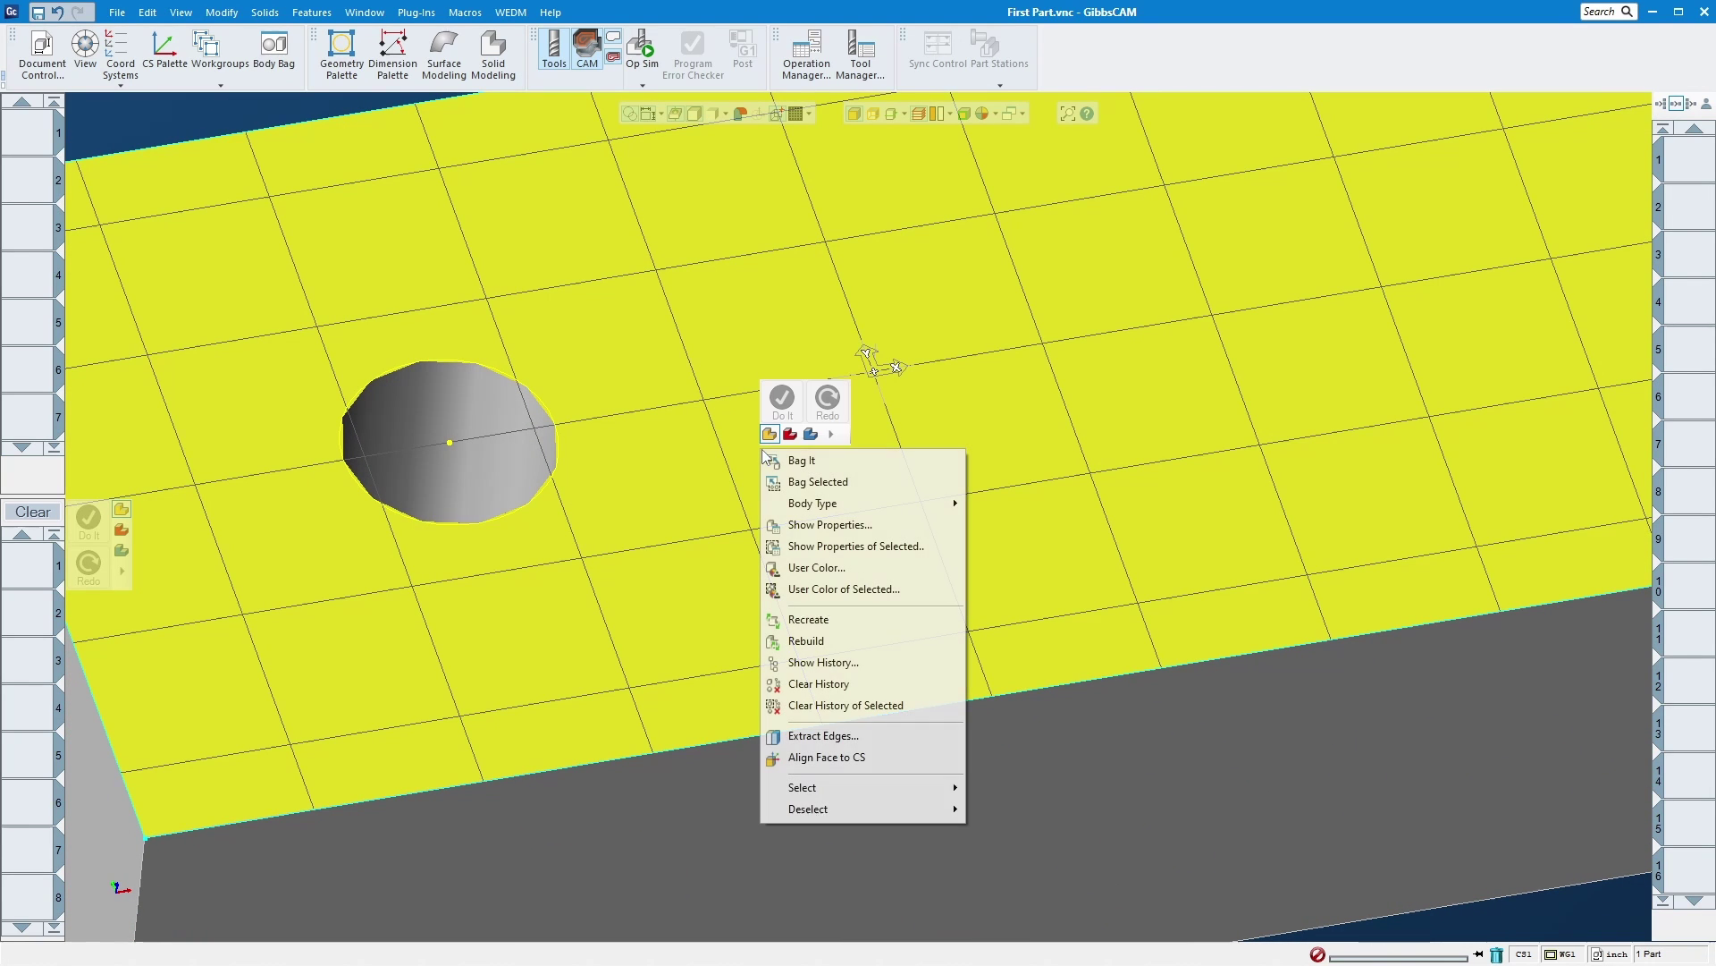
{"action": "left_click", "coordinate": [932, 544]}
{"action": "left_click", "coordinate": [455, 465]}
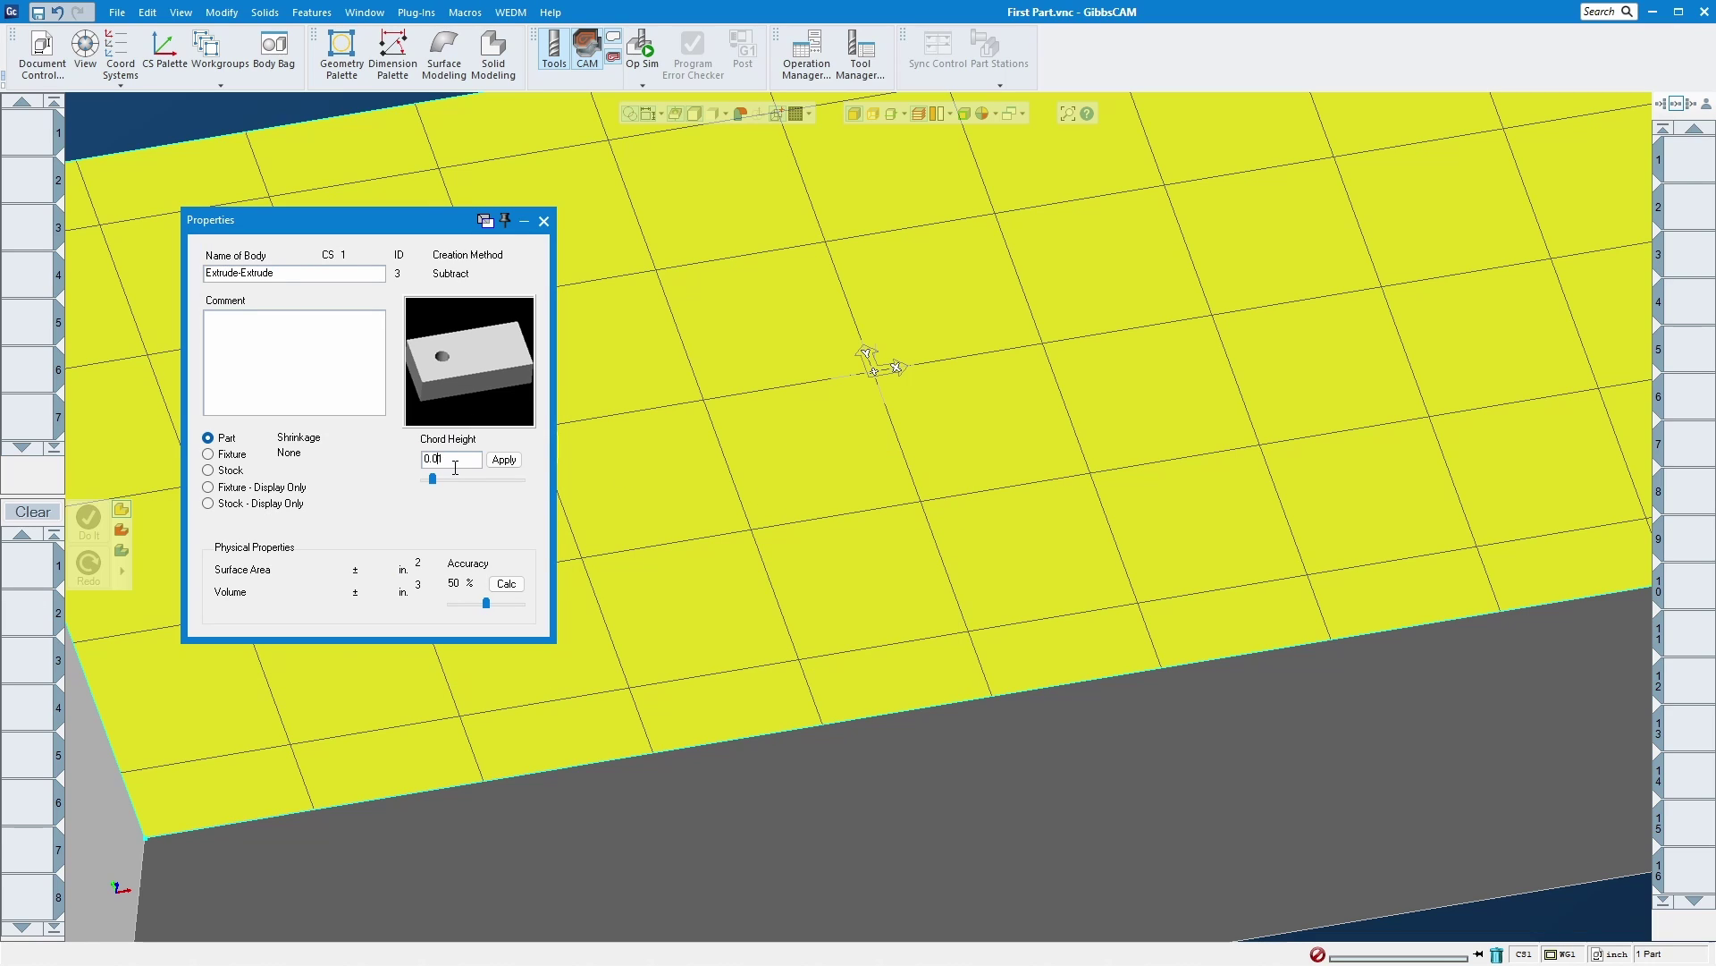
{"action": "type", "text": "0"}
{"action": "left_click", "coordinate": [505, 460]}
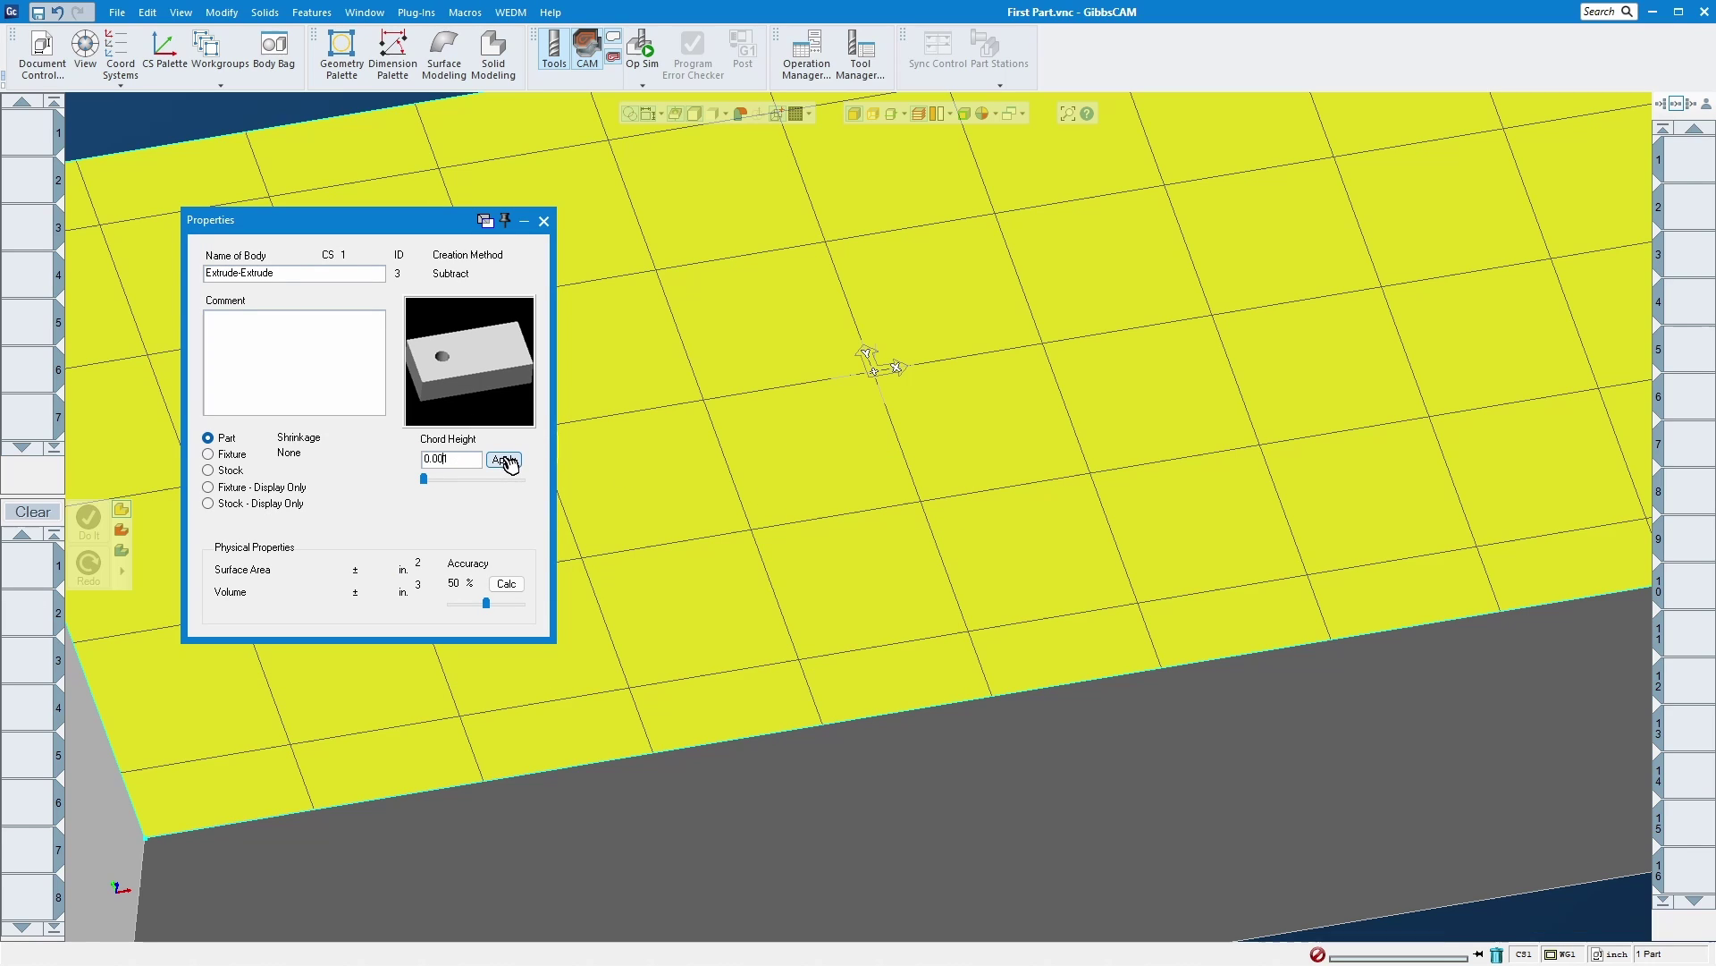
{"action": "left_click", "coordinate": [543, 220]}
{"action": "scroll", "coordinate": [735, 613], "scroll_direction": "down", "scroll_amount": 3}
{"action": "left_click", "coordinate": [431, 239]}
{"action": "scroll", "coordinate": [626, 536], "scroll_direction": "up", "scroll_amount": 3}
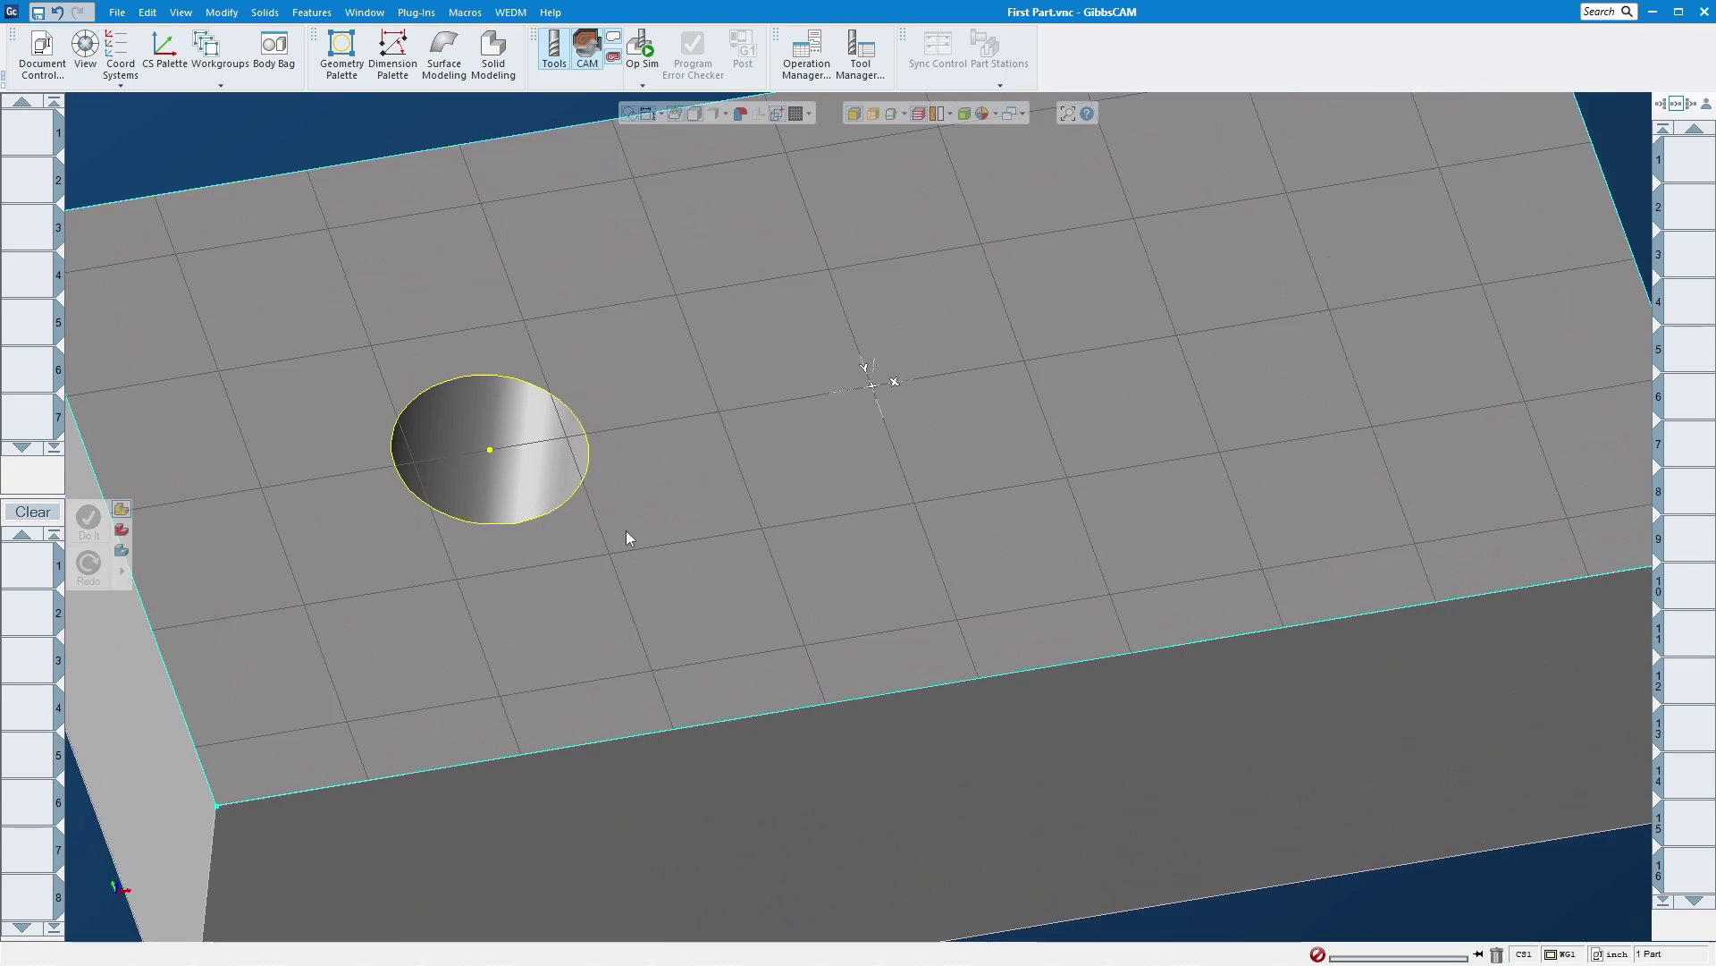
{"action": "scroll", "coordinate": [365, 443], "scroll_direction": "up", "scroll_amount": 3}
{"action": "scroll", "coordinate": [570, 542], "scroll_direction": "down", "scroll_amount": 2}
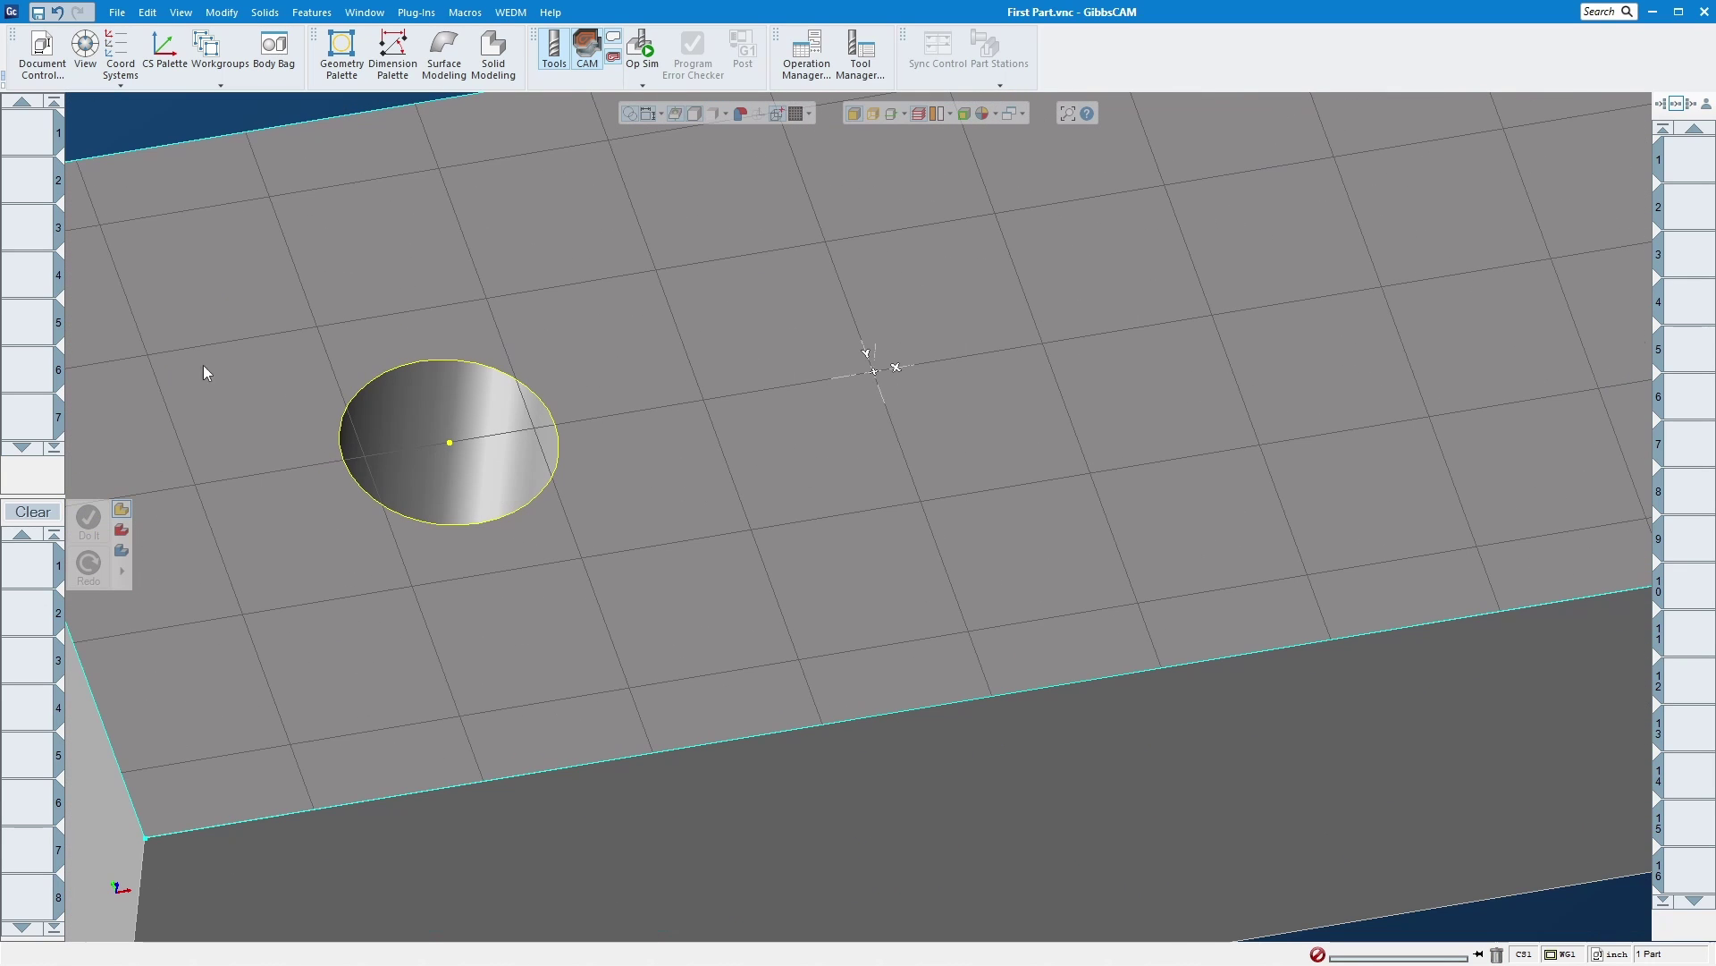
{"action": "scroll", "coordinate": [372, 463], "scroll_direction": "down", "scroll_amount": 5}
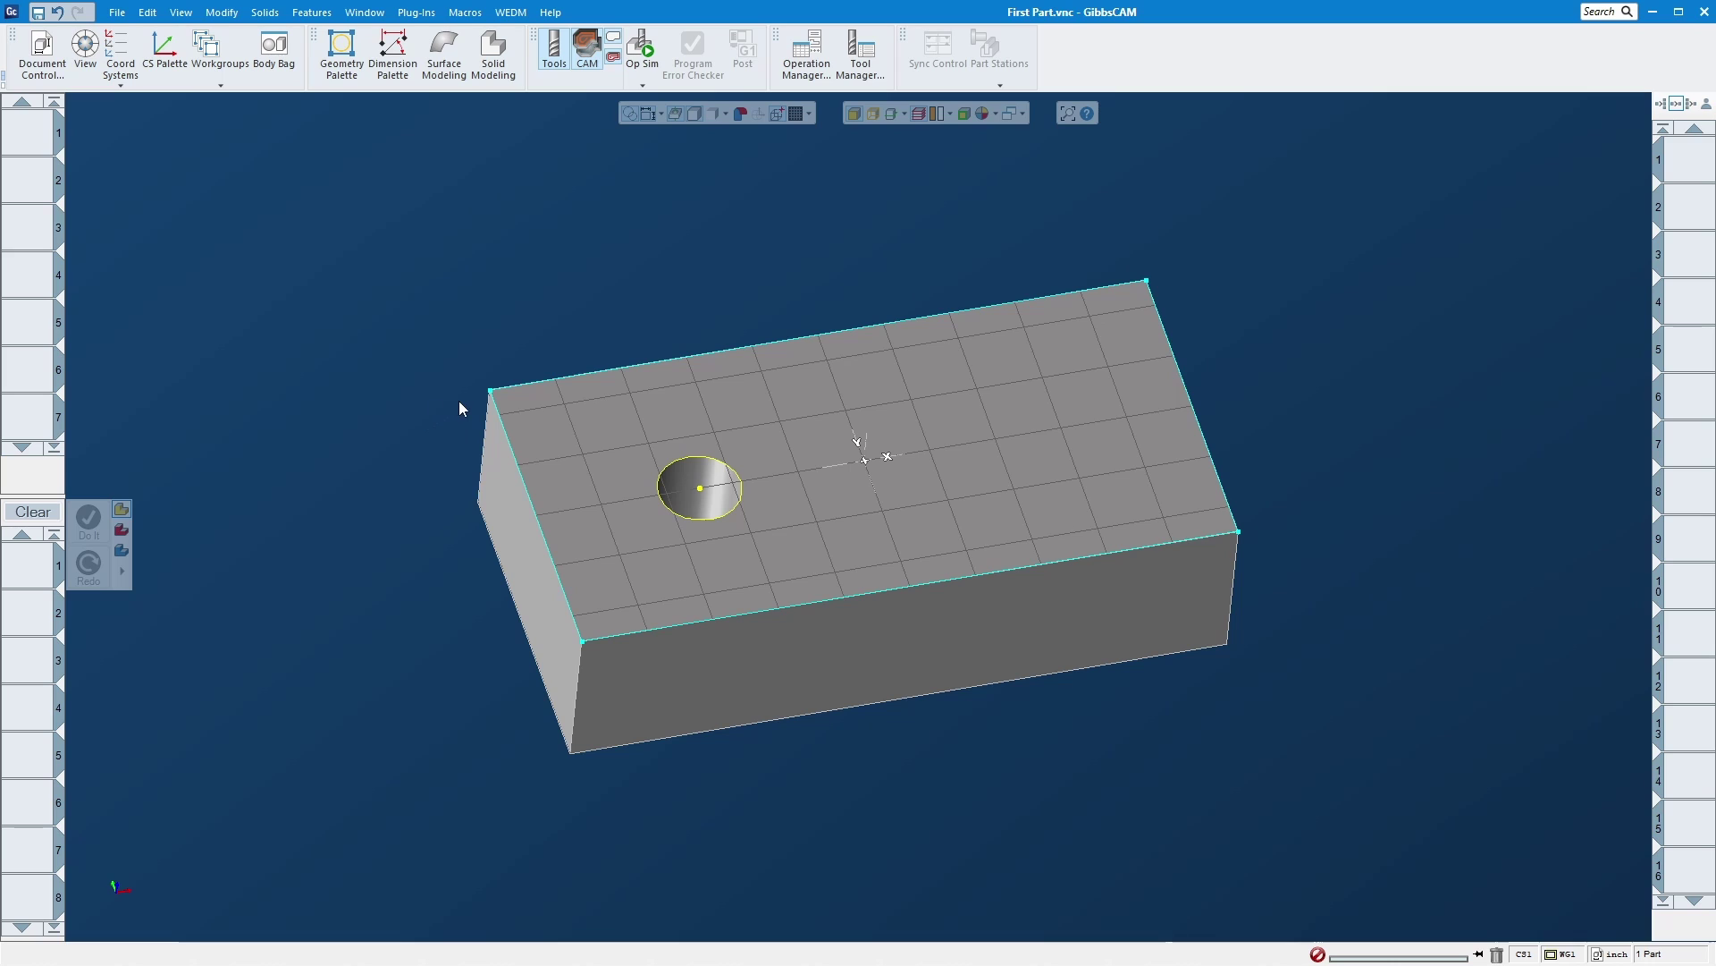
Step: Define tool 1 as a 0.5 inch drill with length out of holder 2 and tool length offset 1
{"action": "double_click", "coordinate": [36, 145]}
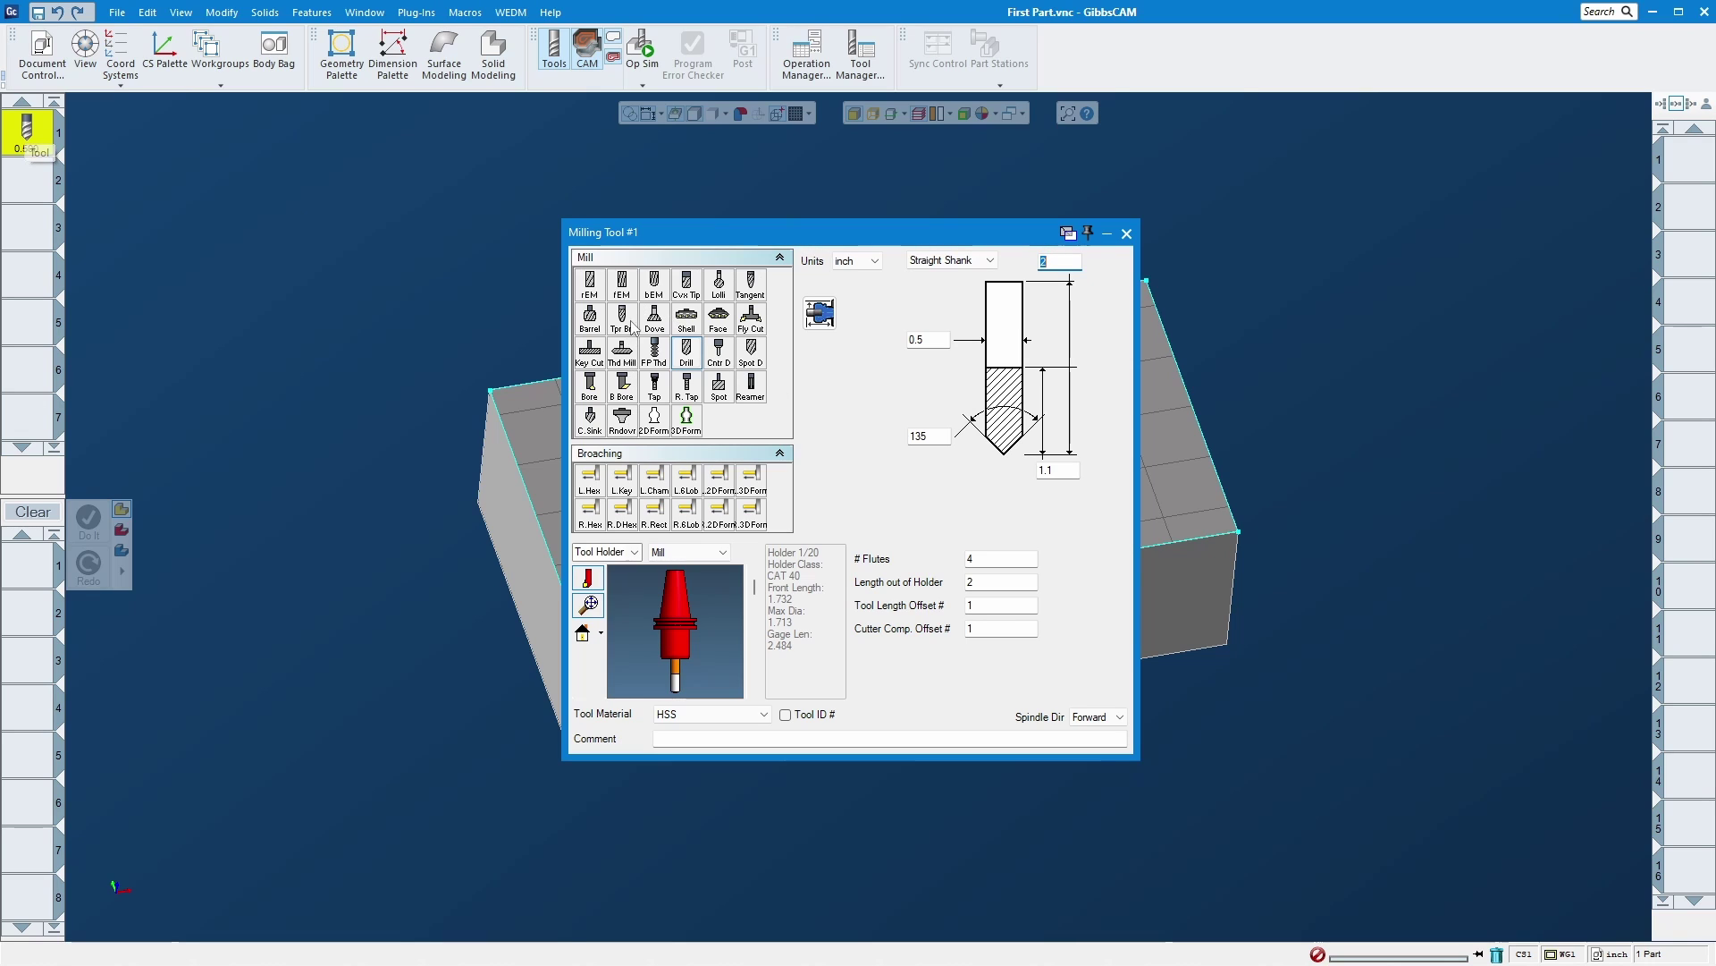
{"action": "left_click", "coordinate": [687, 357]}
{"action": "left_click", "coordinate": [934, 339]}
{"action": "left_click", "coordinate": [984, 580]}
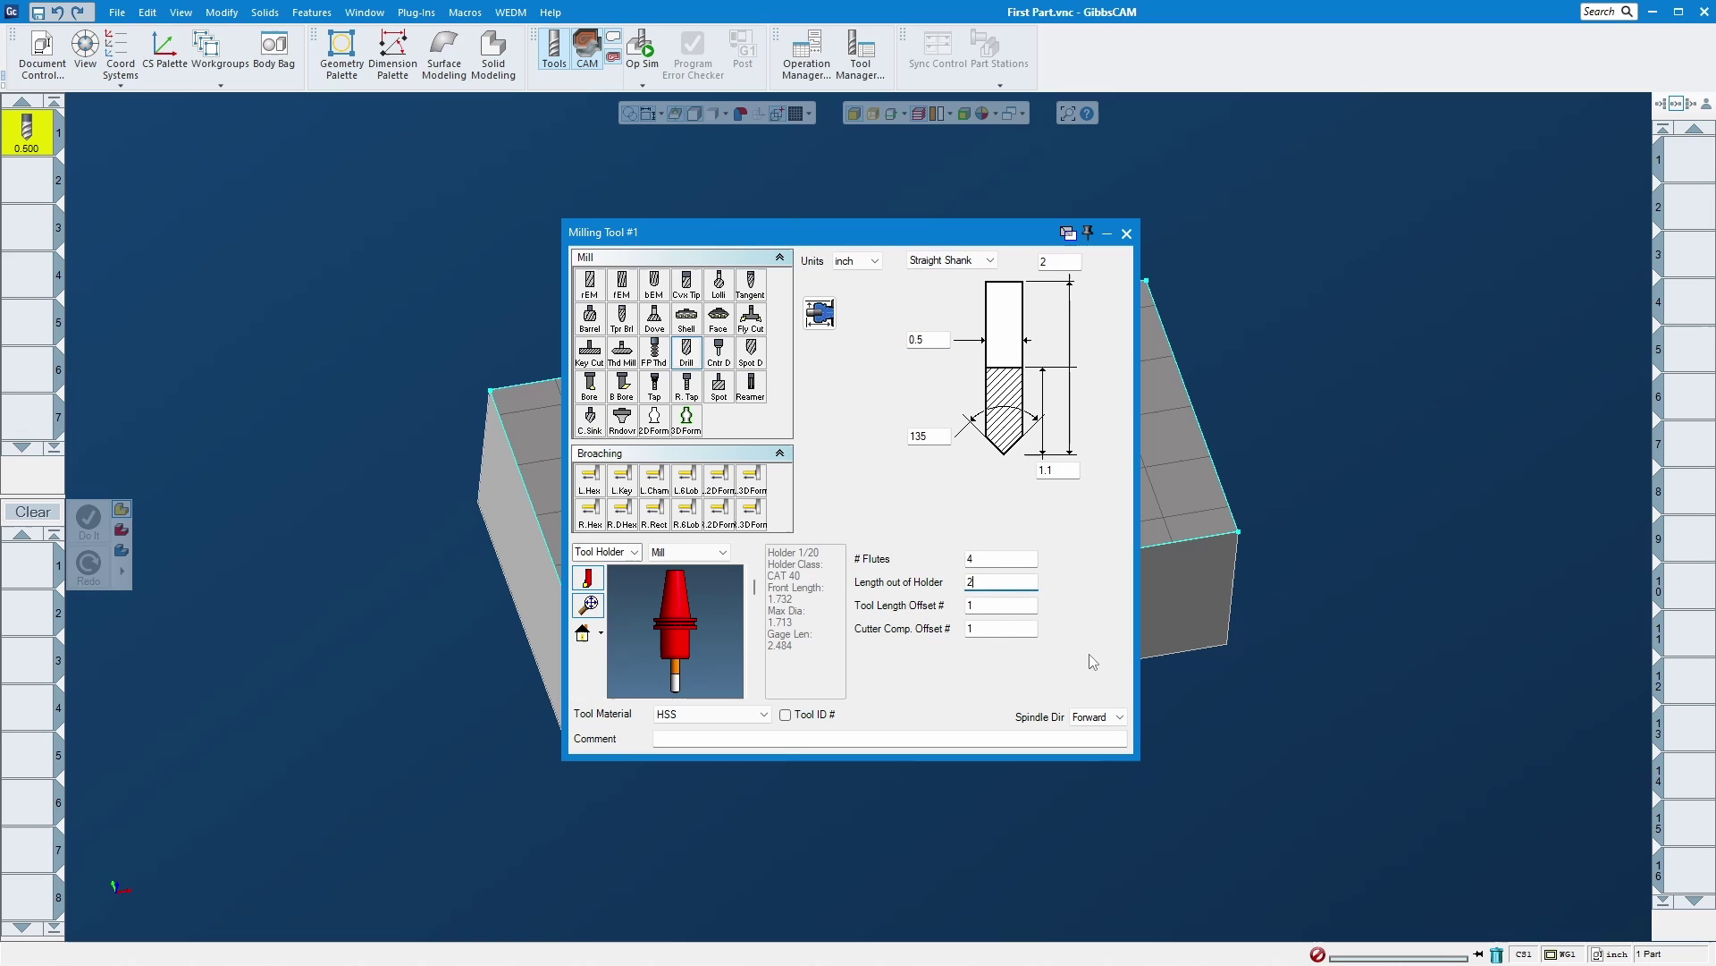
{"action": "left_click", "coordinate": [1000, 611]}
{"action": "key", "text": "Tab"}
{"action": "left_click", "coordinate": [990, 606]}
{"action": "key", "text": "Tab"}
{"action": "left_click", "coordinate": [999, 605]}
Step: Preview the drill with its holder set to None and restore the Tool Holder option
{"action": "left_click", "coordinate": [611, 552]}
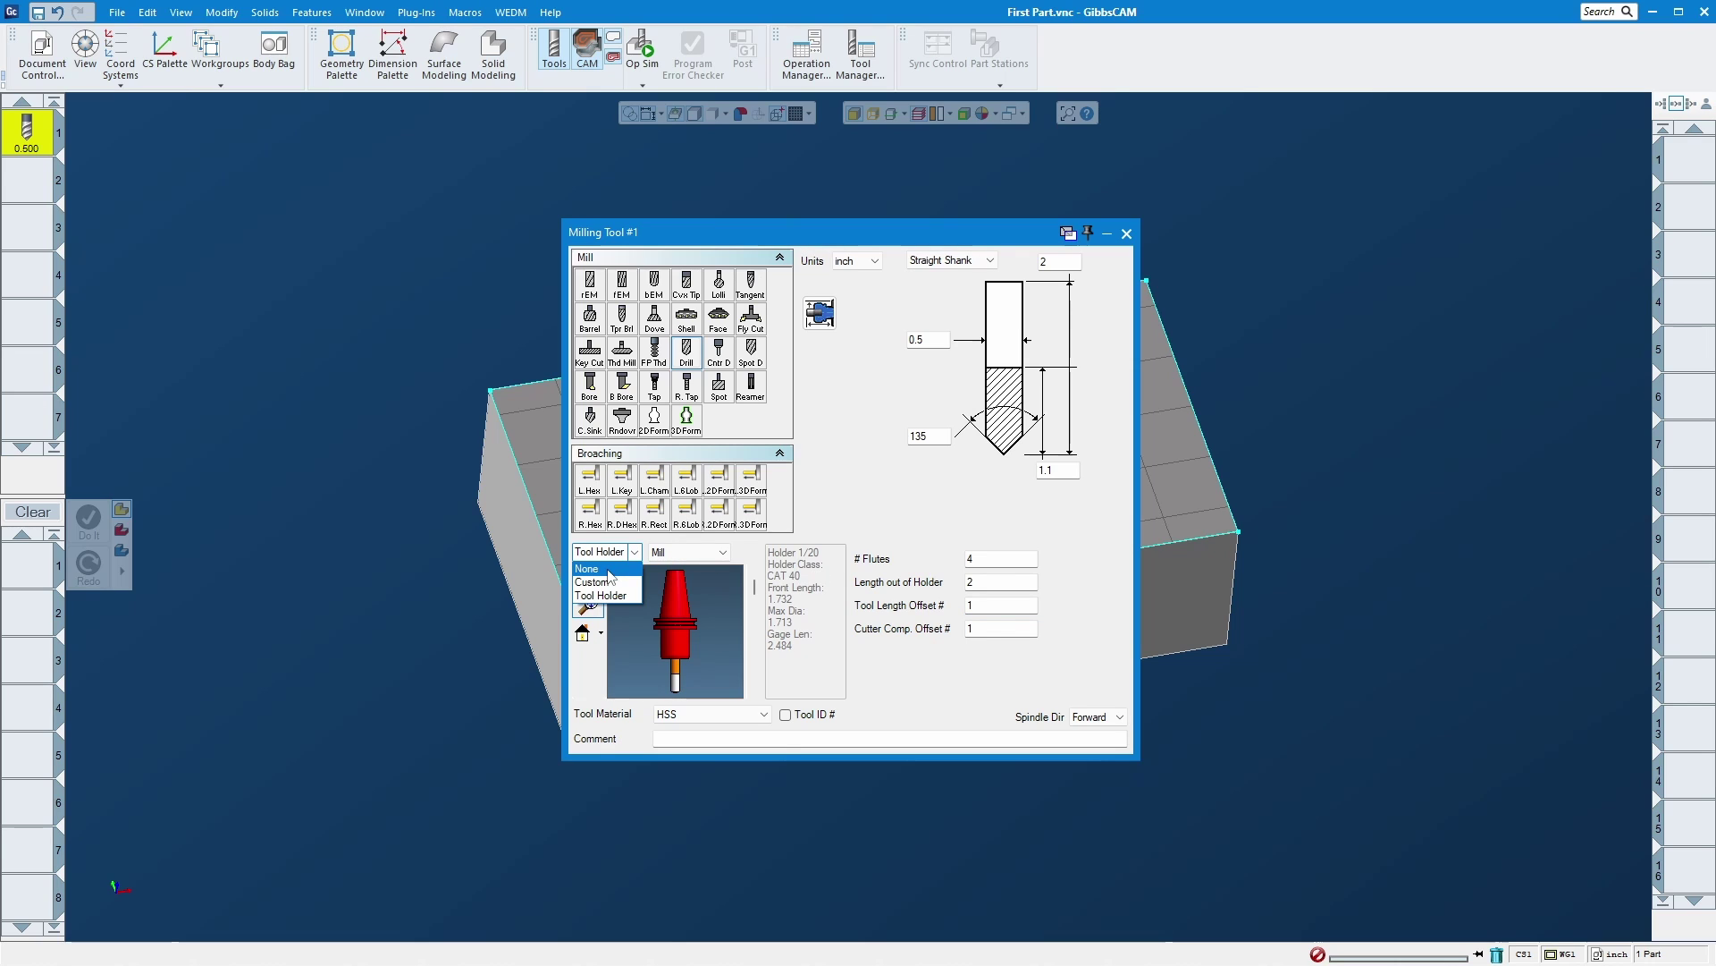
{"action": "left_click", "coordinate": [613, 567]}
{"action": "left_click", "coordinate": [612, 552]}
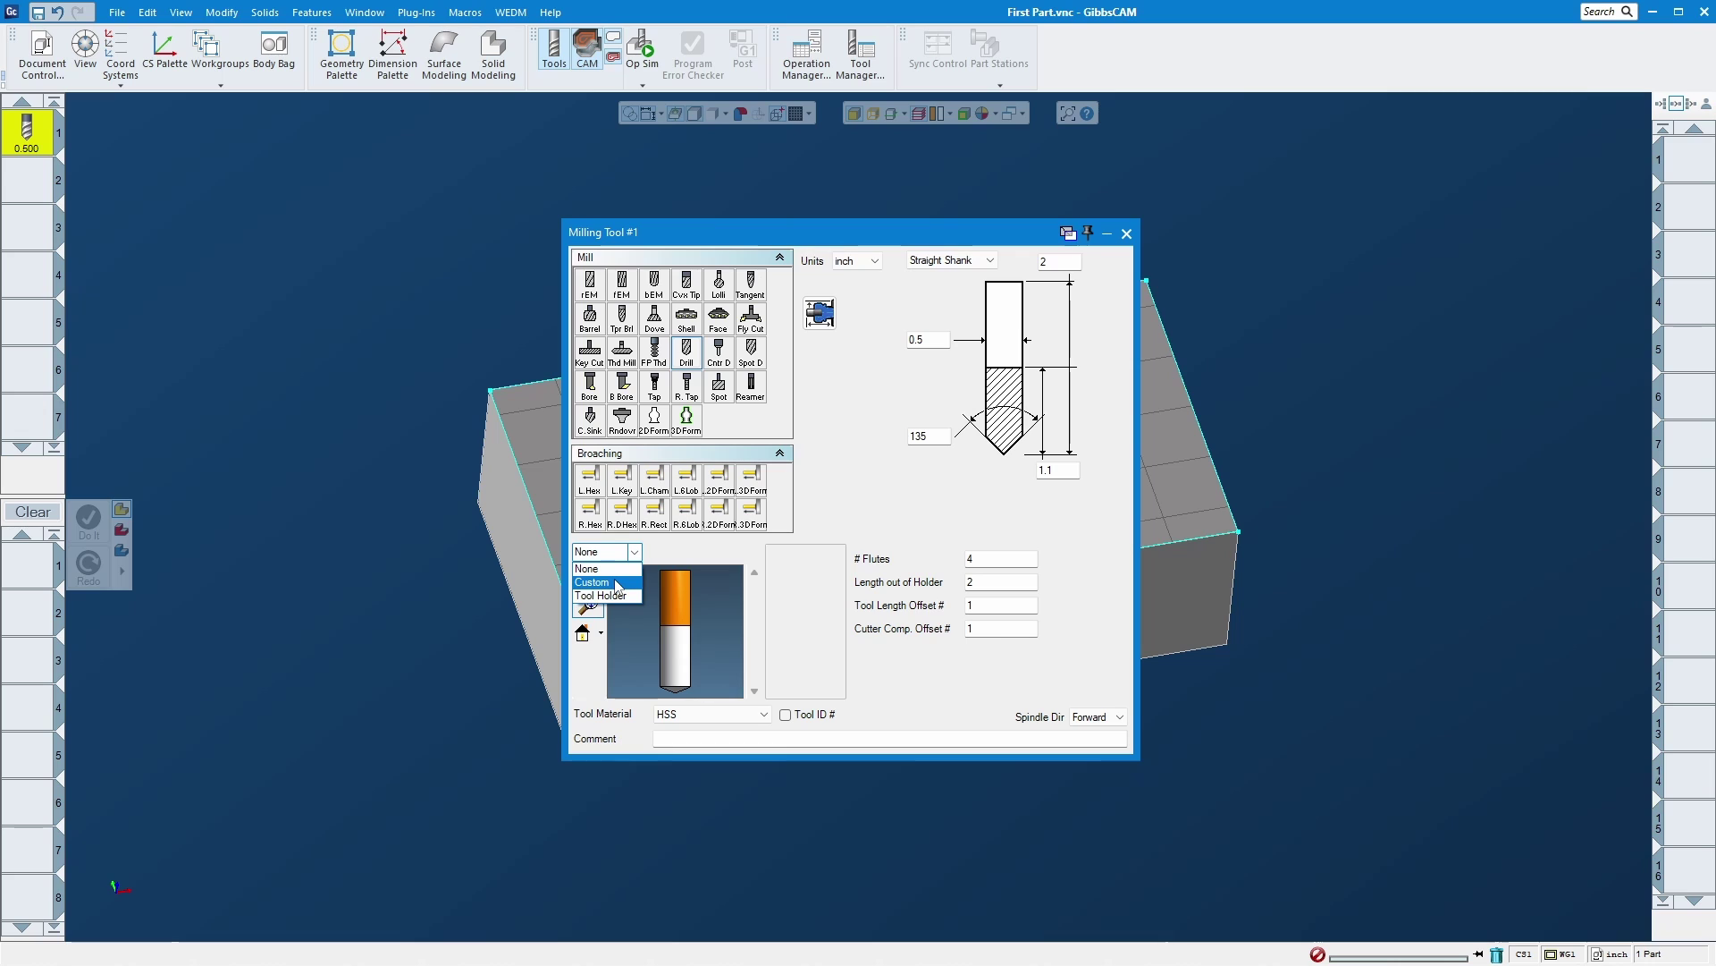
{"action": "left_click", "coordinate": [619, 595]}
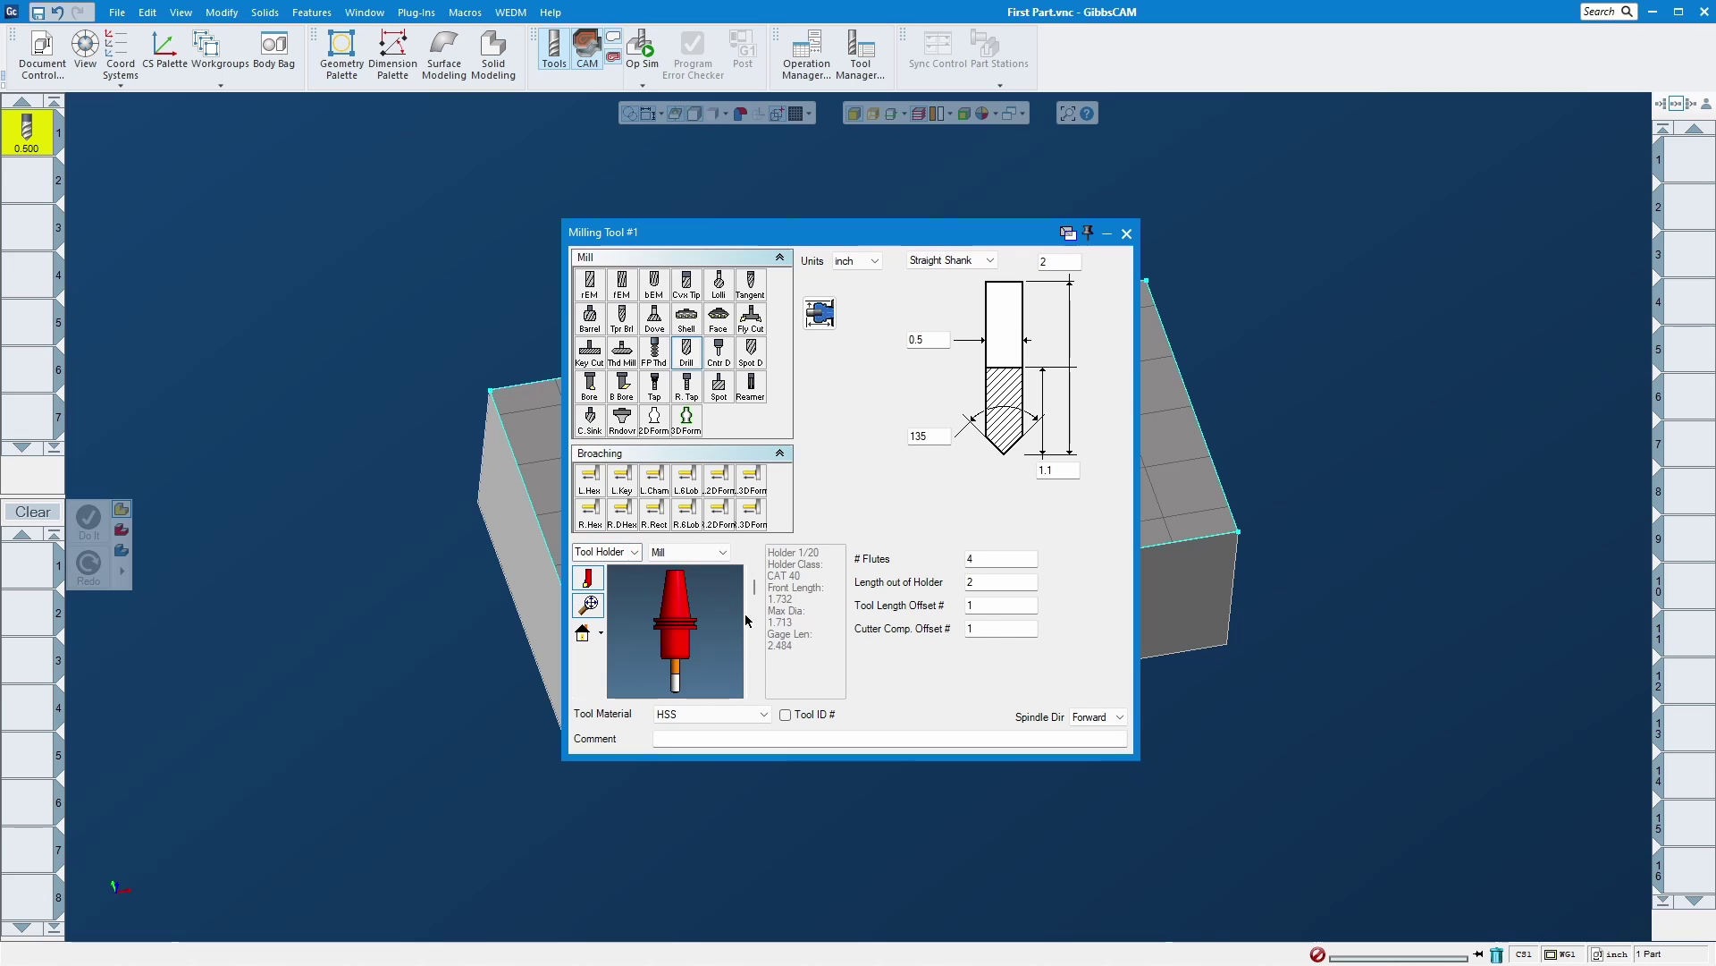
Step: Close the drill definition and define tool 2 as a 0.5 inch finish end mill with 4 flutes
{"action": "left_click", "coordinate": [1126, 233]}
{"action": "double_click", "coordinate": [33, 181]}
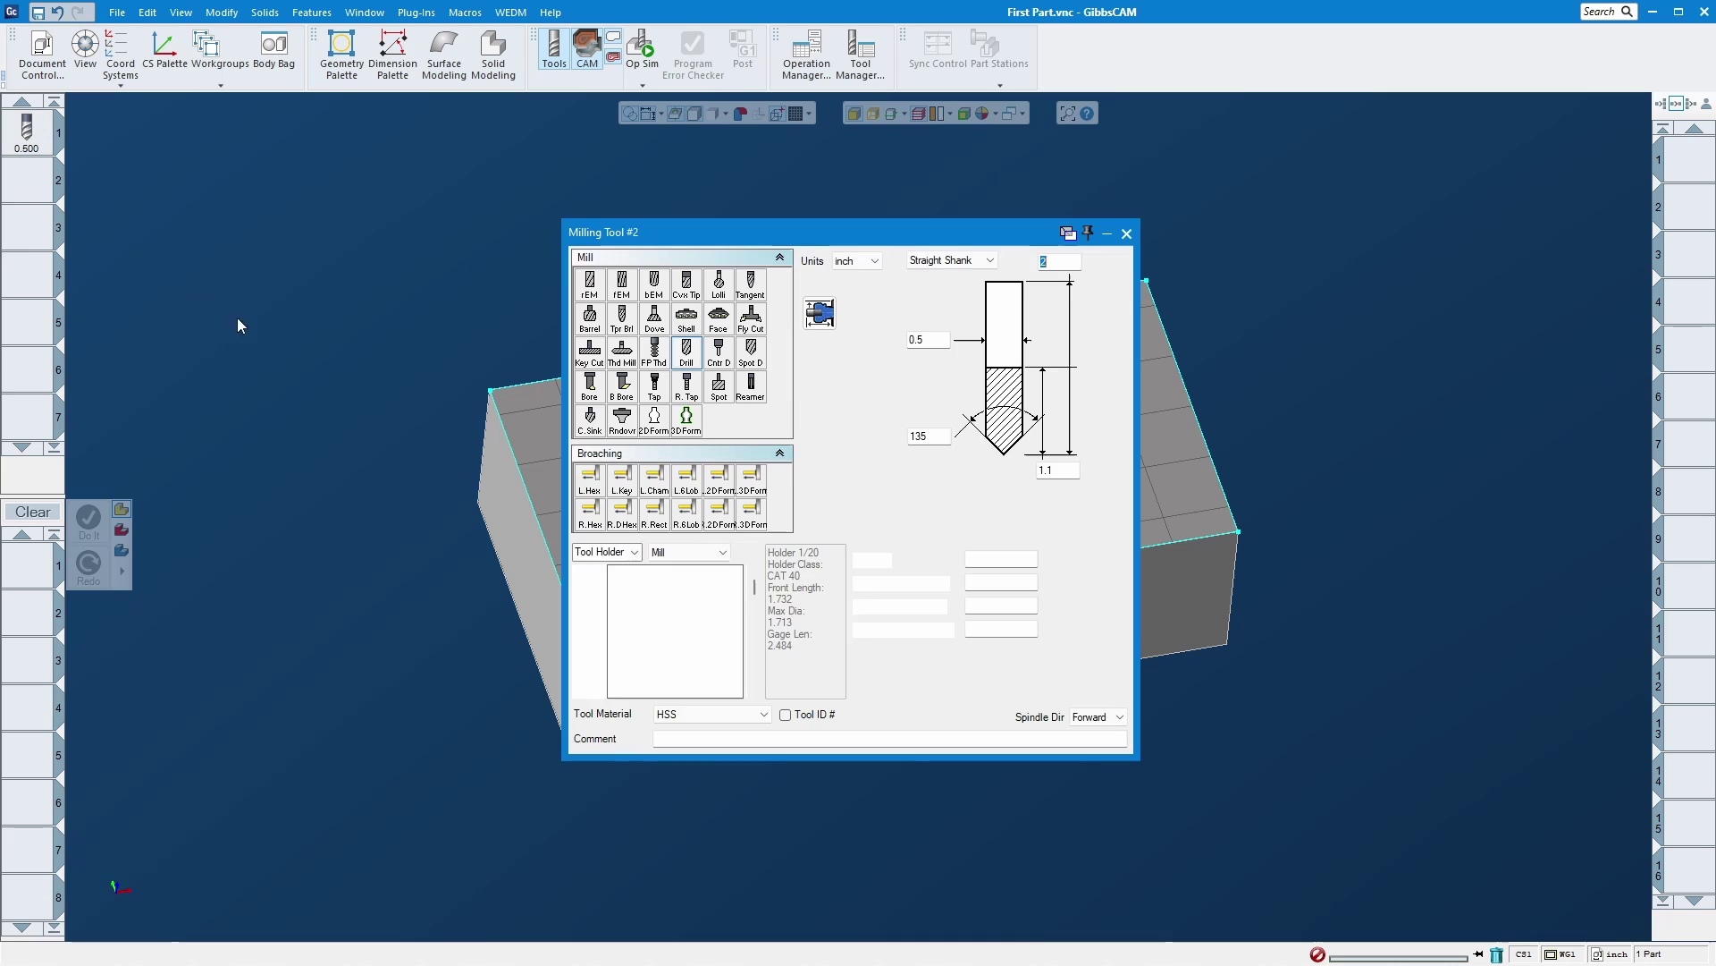
{"action": "left_click", "coordinate": [623, 285]}
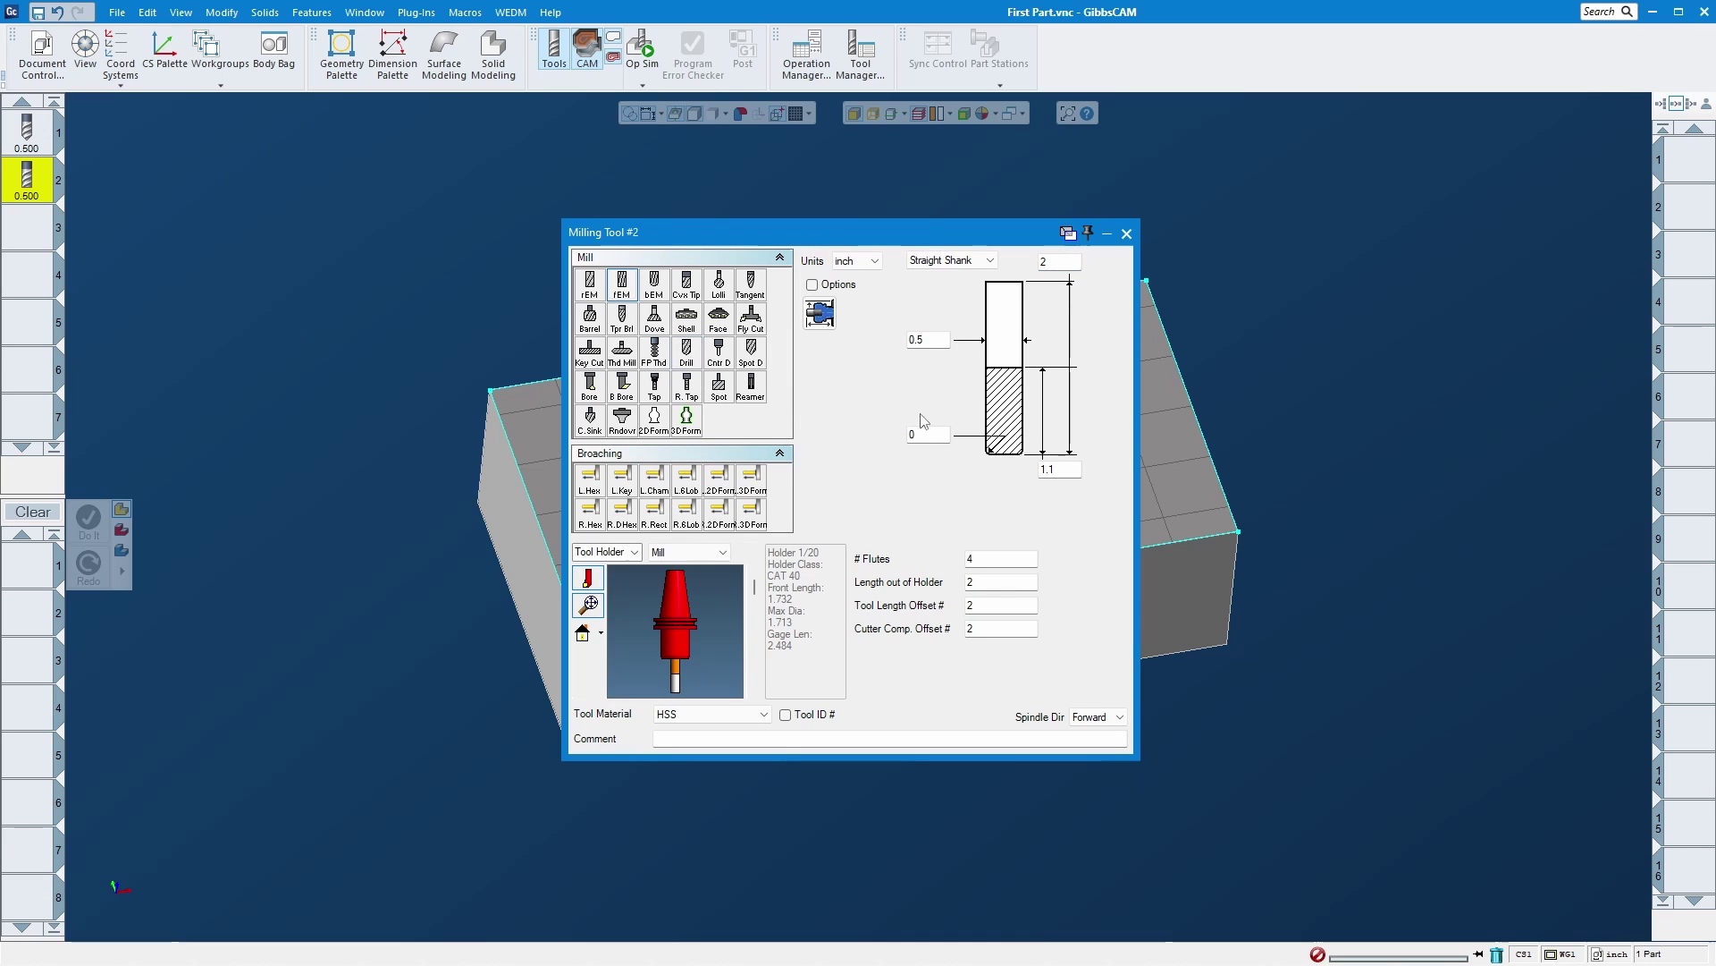
{"action": "left_click", "coordinate": [929, 340]}
{"action": "left_click", "coordinate": [988, 559]}
{"action": "left_click", "coordinate": [1128, 234]}
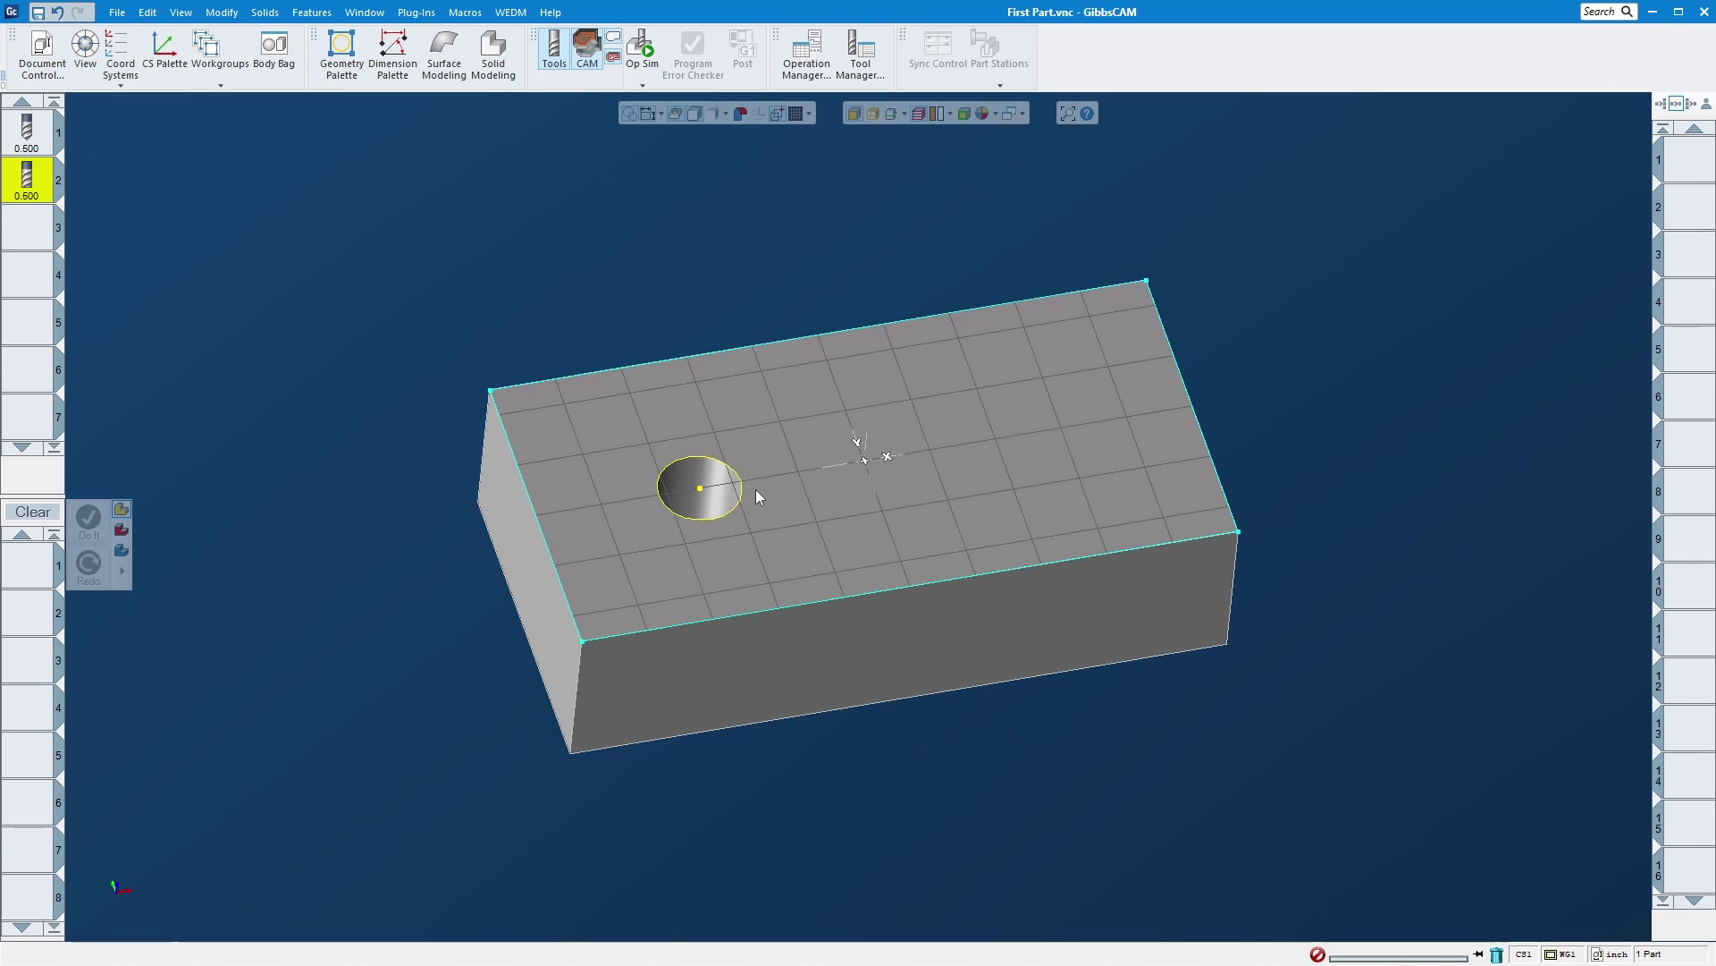
Step: Assign the 0.5 inch drill to the first process and set its type to Holes
{"action": "left_click", "coordinate": [34, 146]}
{"action": "left_click_drag", "start_coordinate": [34, 145], "coordinate": [28, 577]}
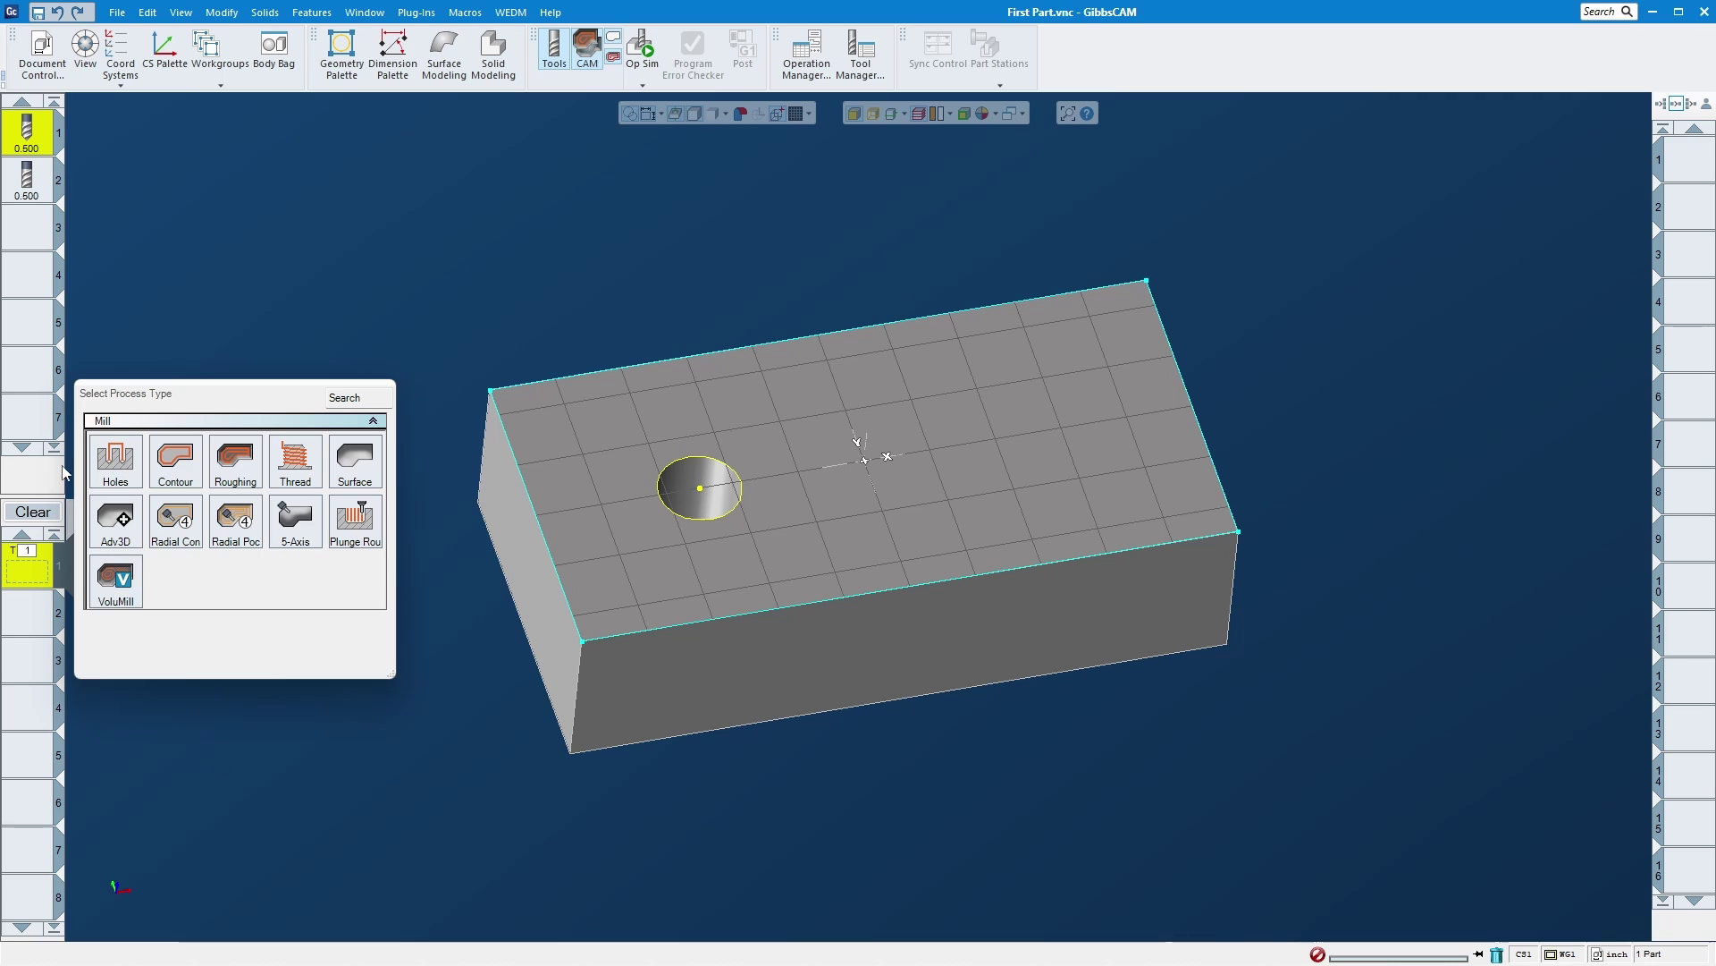
{"action": "left_click", "coordinate": [120, 473]}
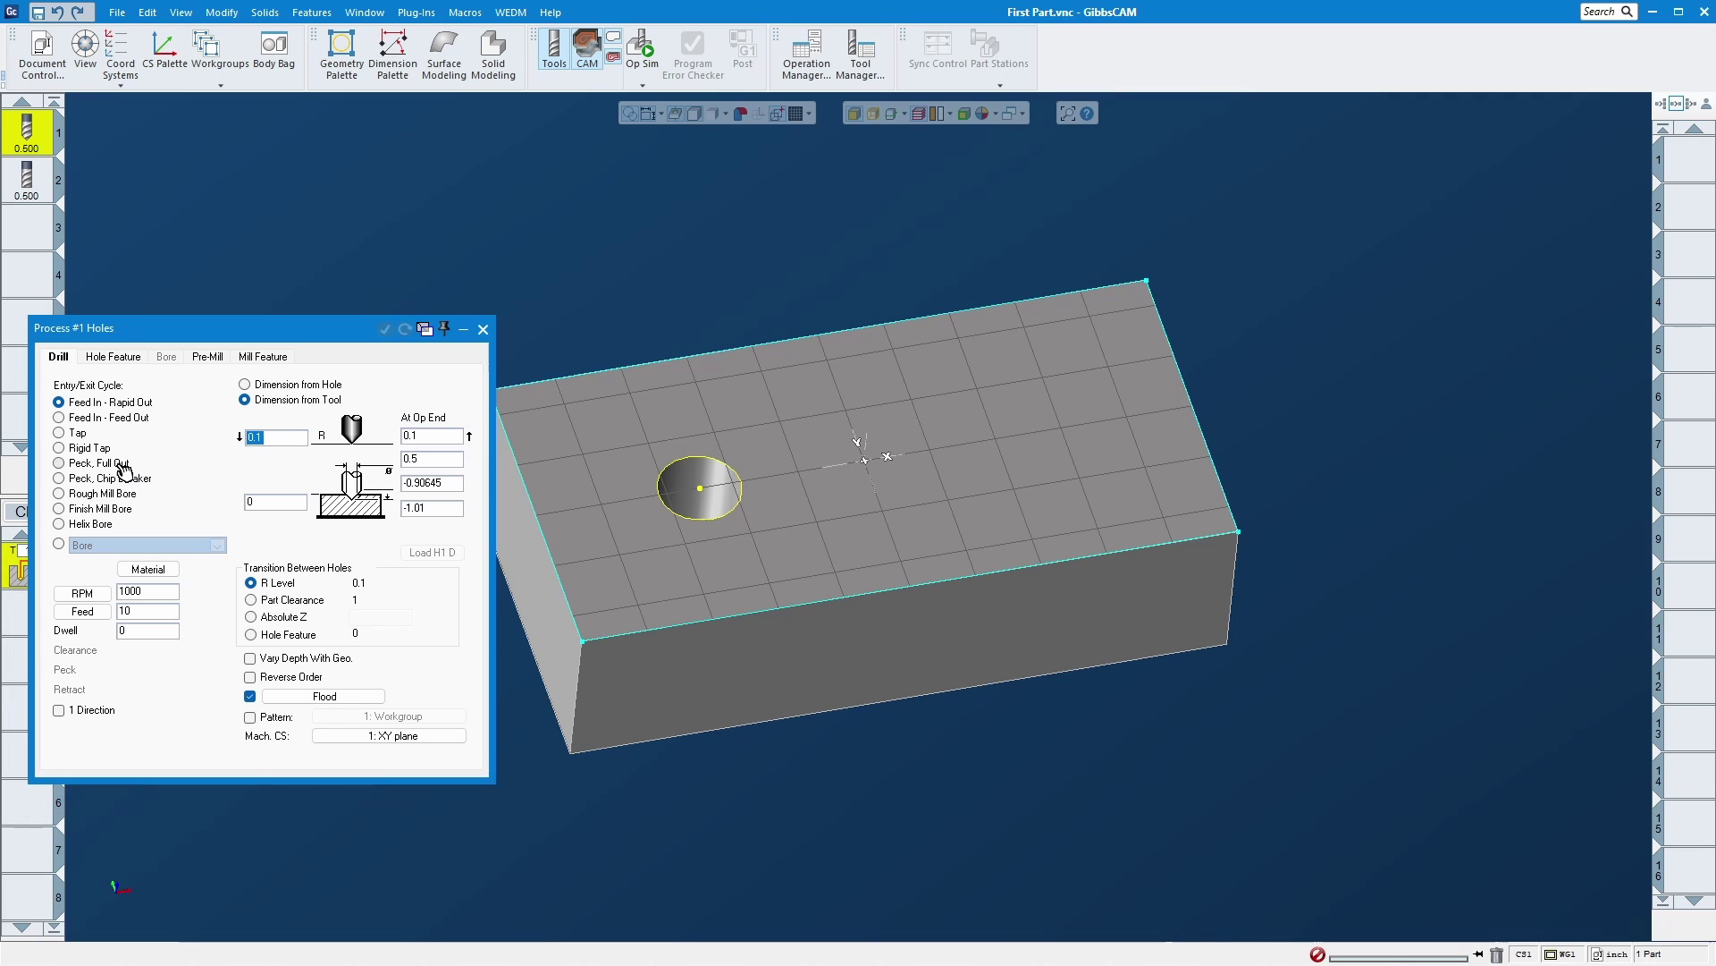
Step: Set the drilling cycle to Peck, Full Out and the full-diameter drill depth to -1.05
{"action": "left_click_drag", "start_coordinate": [279, 324], "coordinate": [380, 221]}
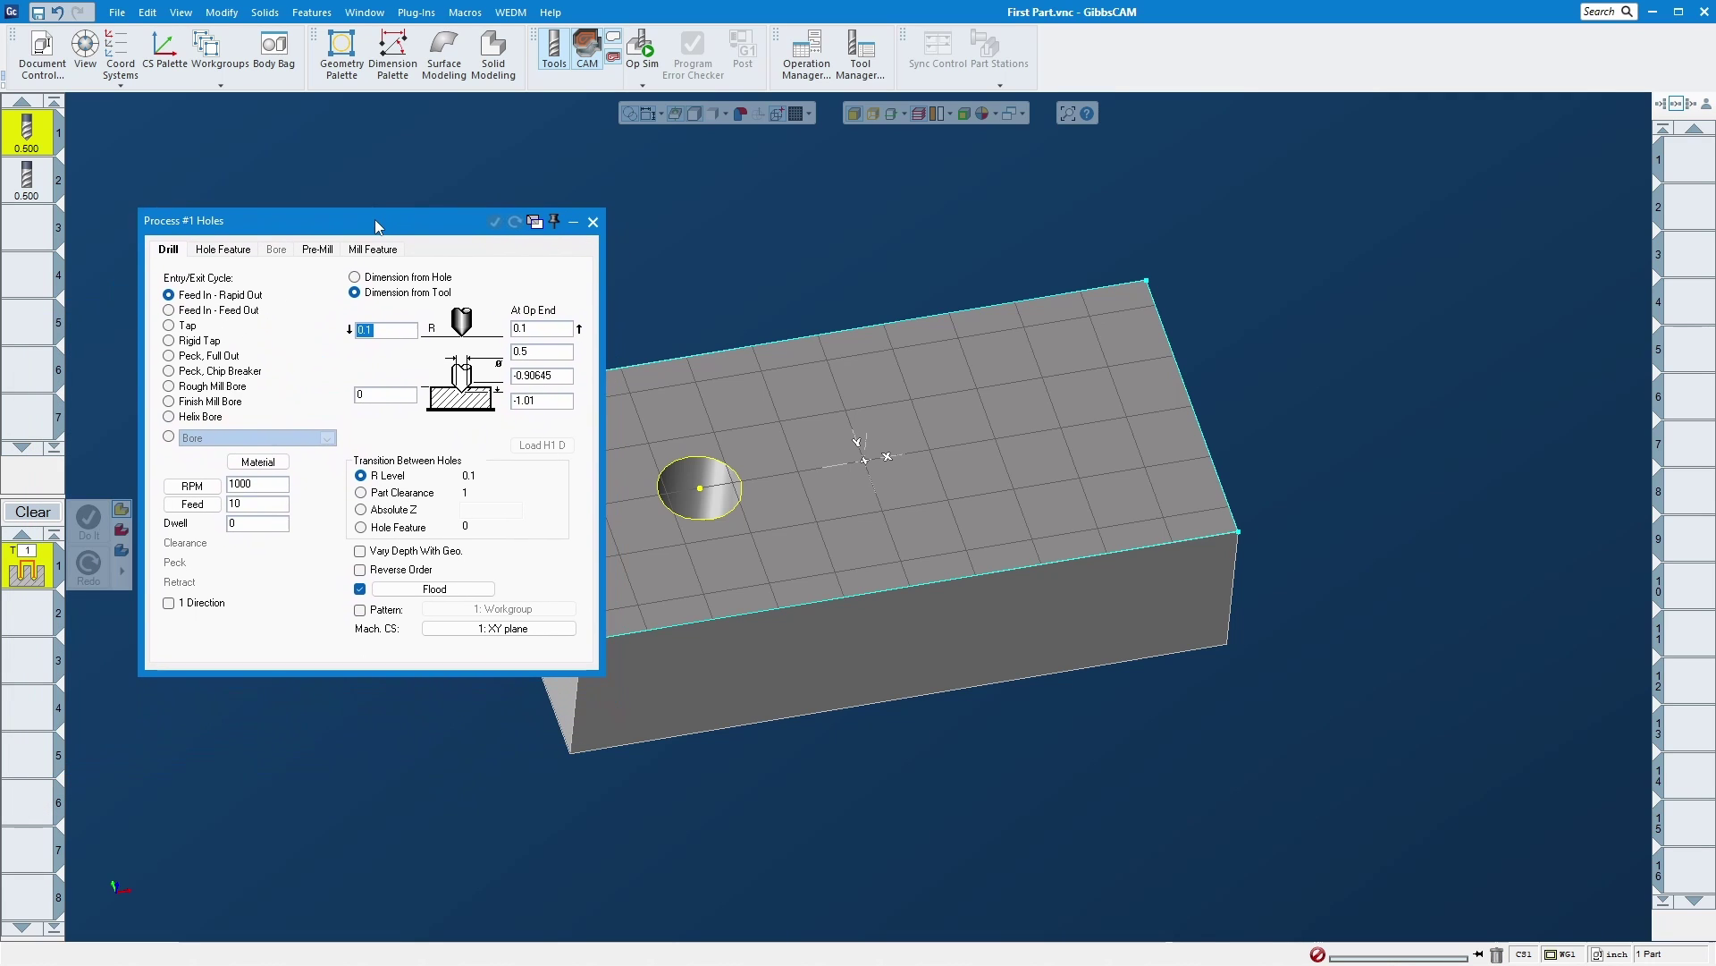
{"action": "left_click", "coordinate": [219, 356]}
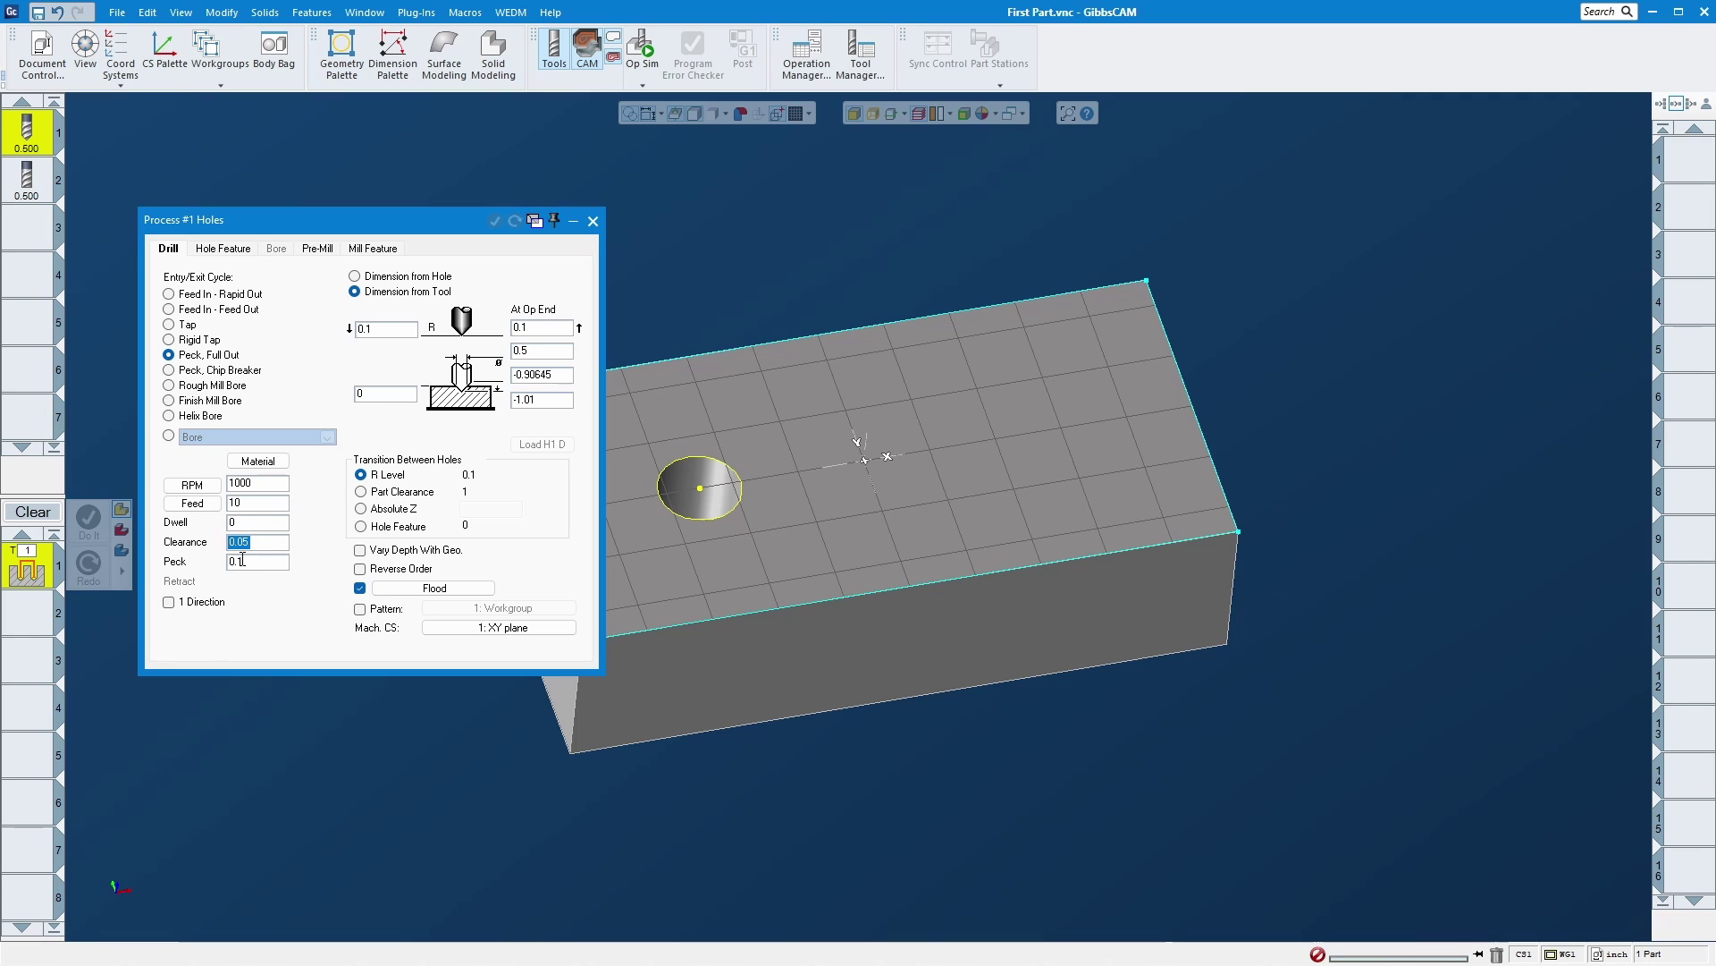
{"action": "double_click", "coordinate": [560, 377]}
{"action": "type", "text": "-1.05"}
{"action": "double_click", "coordinate": [551, 376]}
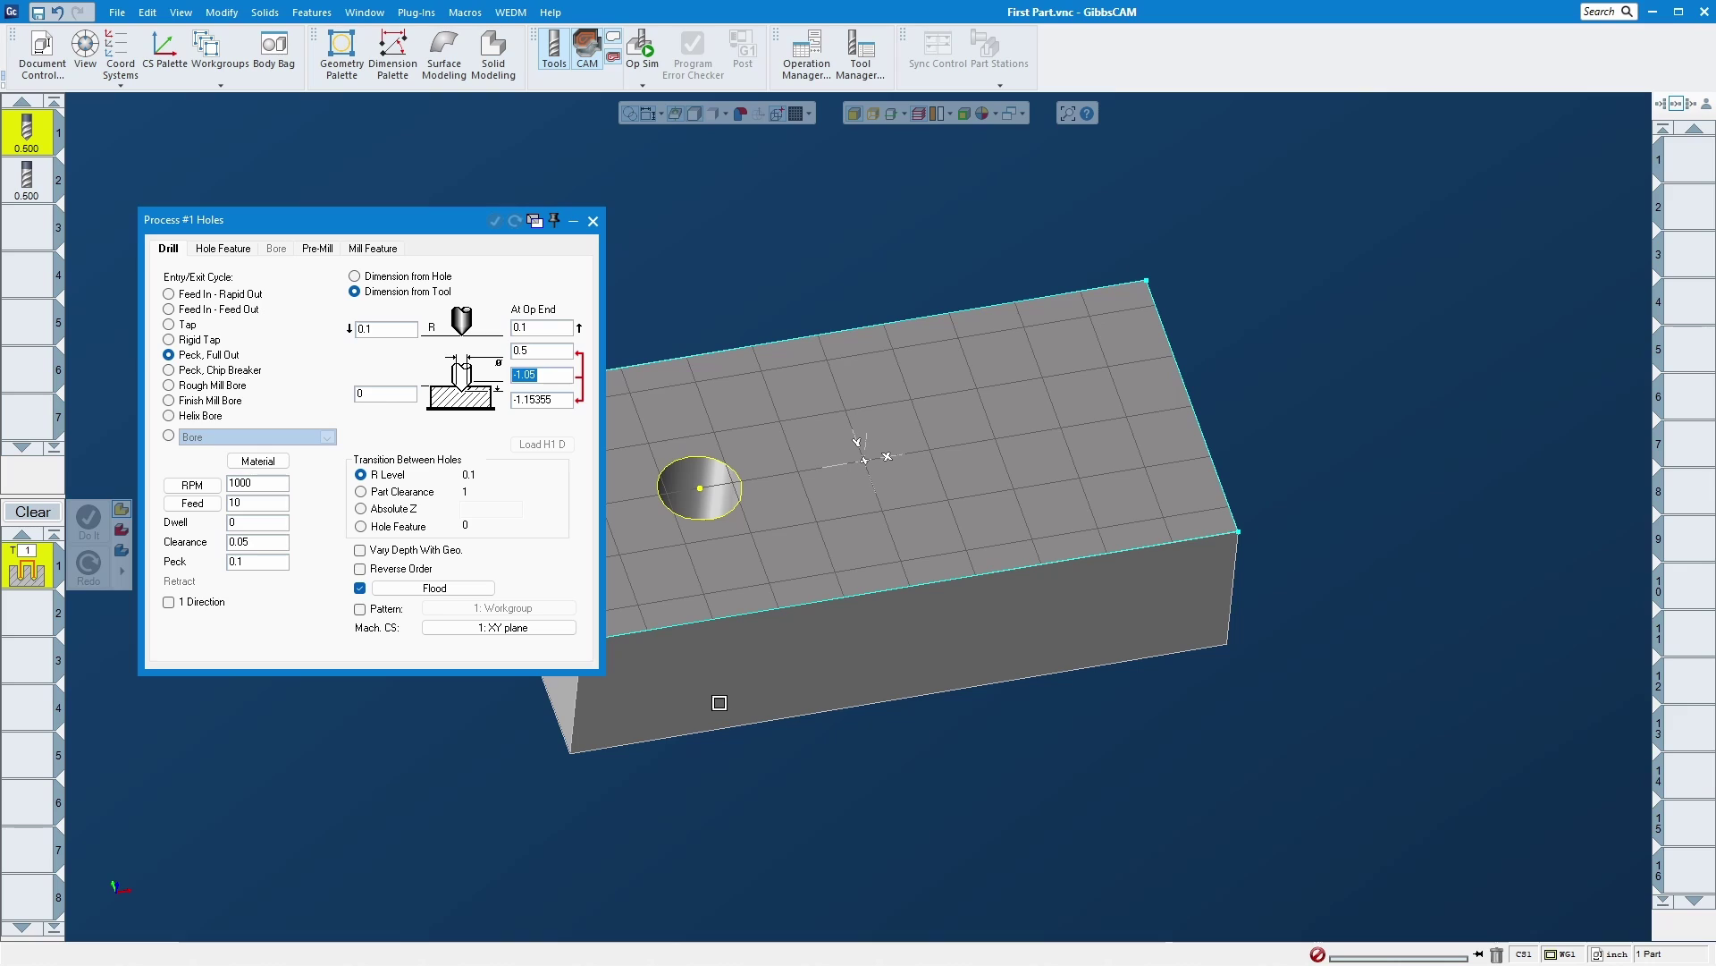
{"action": "type", "text": "-1"}
{"action": "key", "text": "Return"}
{"action": "left_click", "coordinate": [541, 374]}
{"action": "key", "text": "Tab"}
Step: Select the hole's circle on the block's top face and generate the peck-drilling operation
{"action": "left_click", "coordinate": [728, 520]}
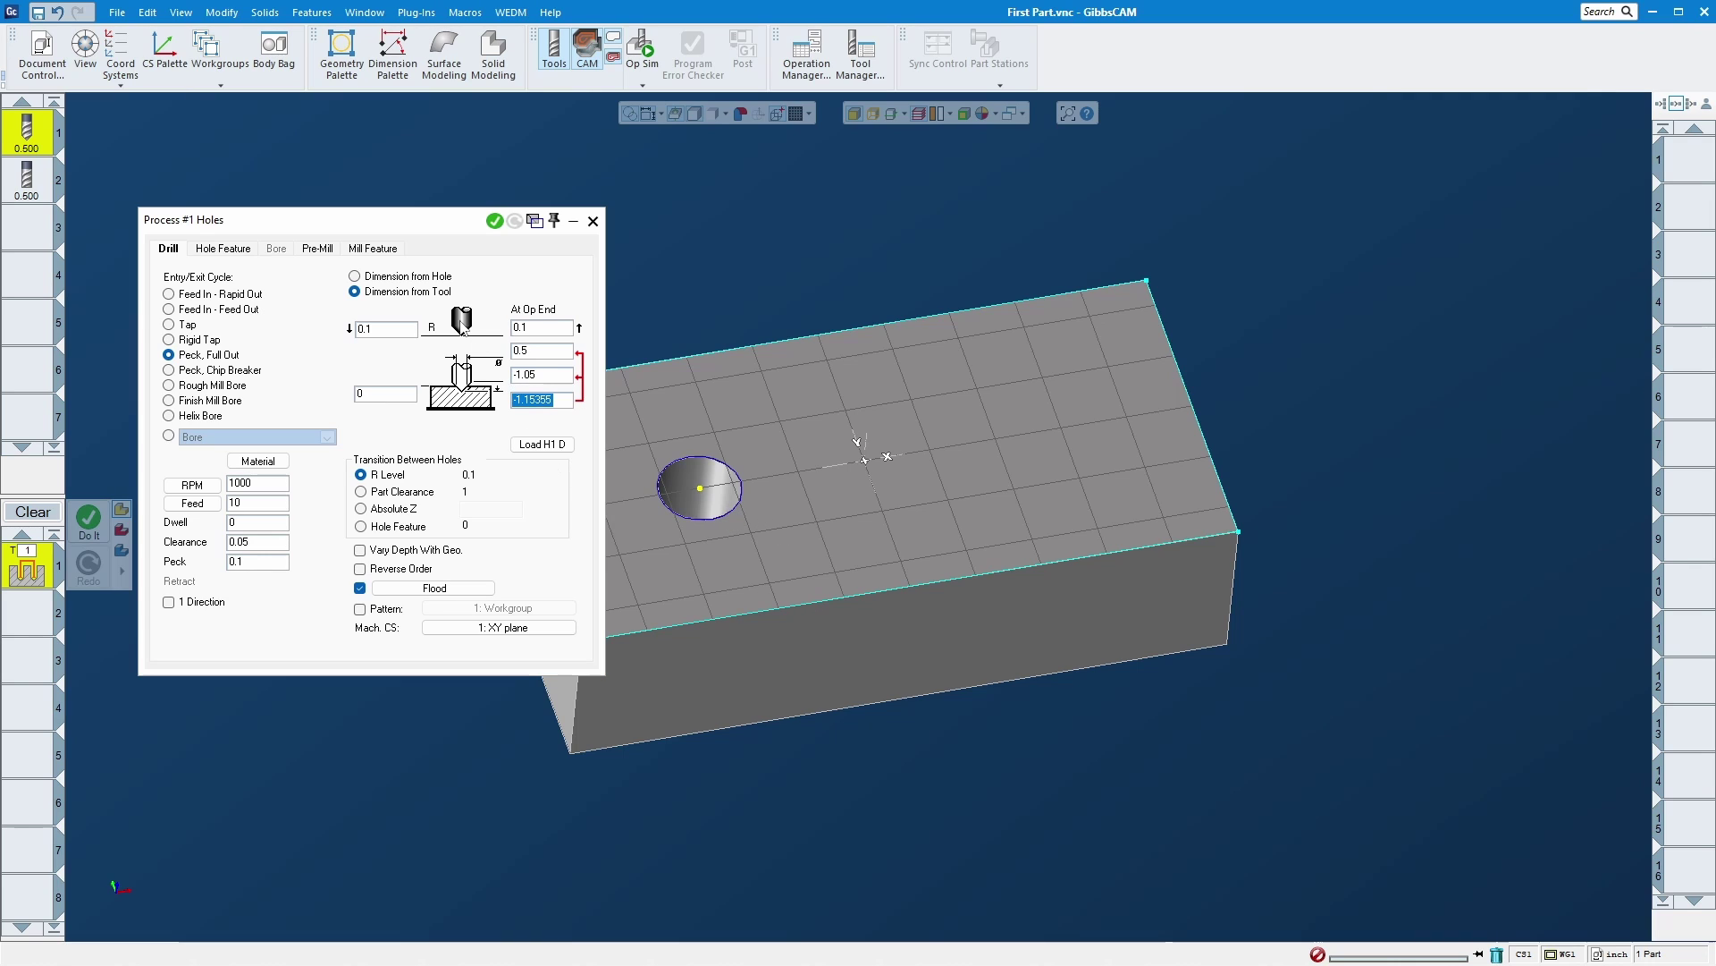
{"action": "left_click", "coordinate": [495, 220]}
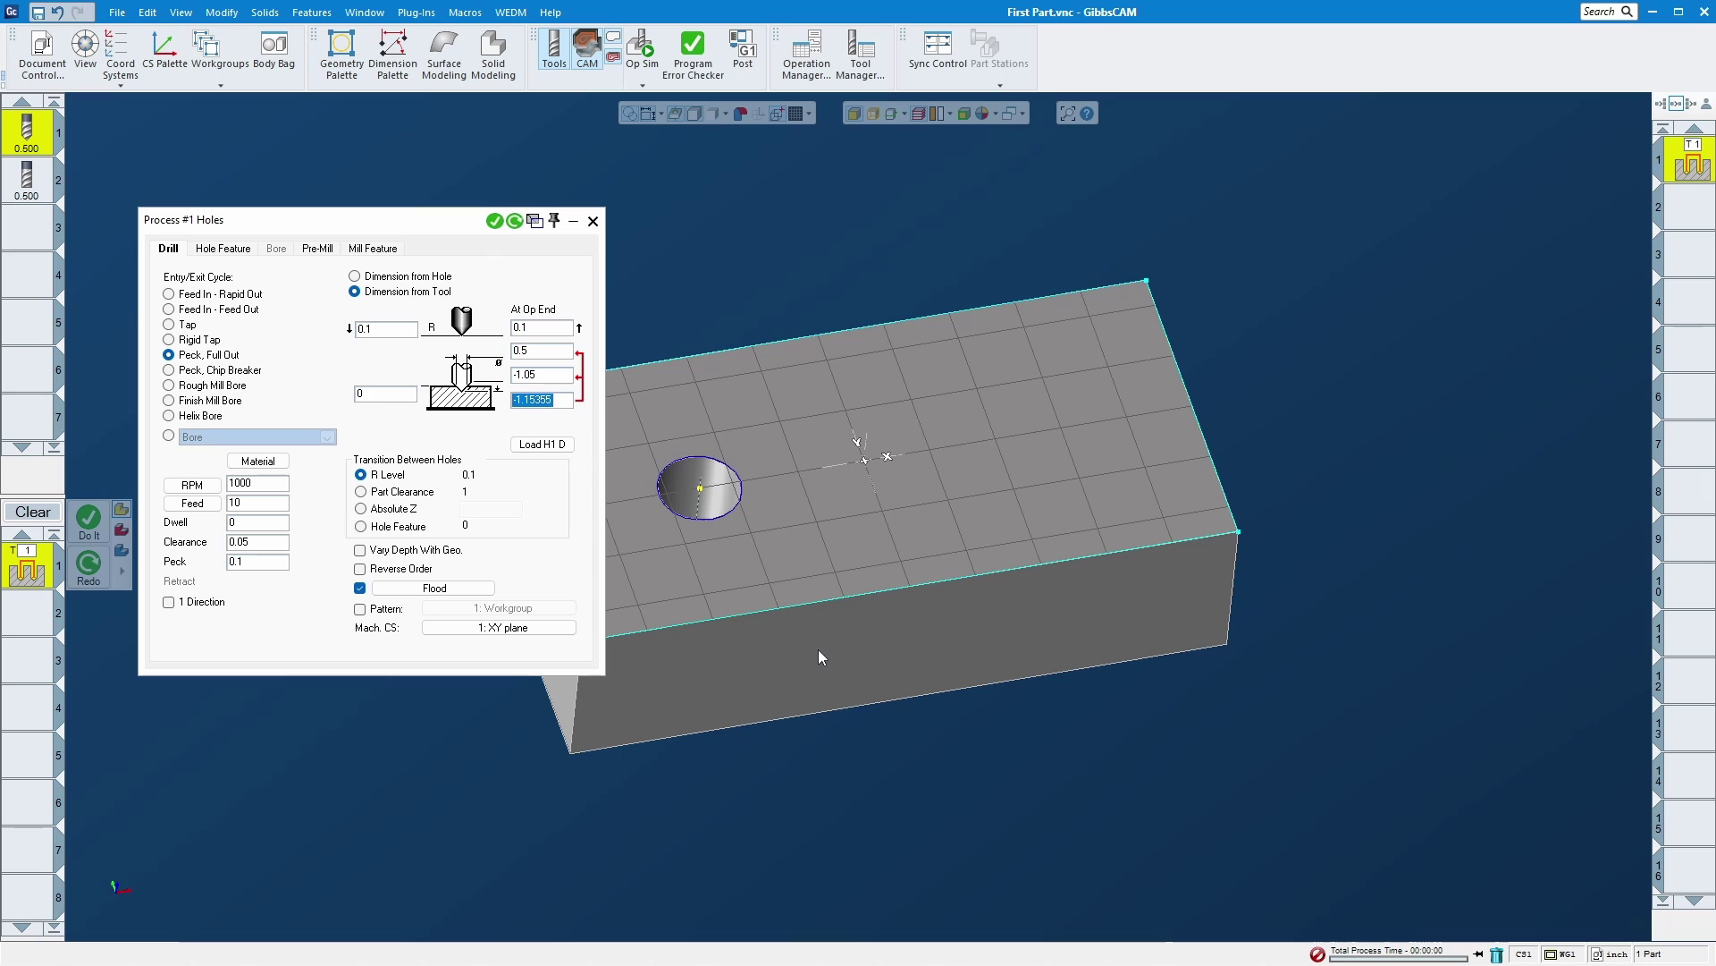
{"action": "middle_click_drag", "start_coordinate": [819, 651], "coordinate": [720, 649]}
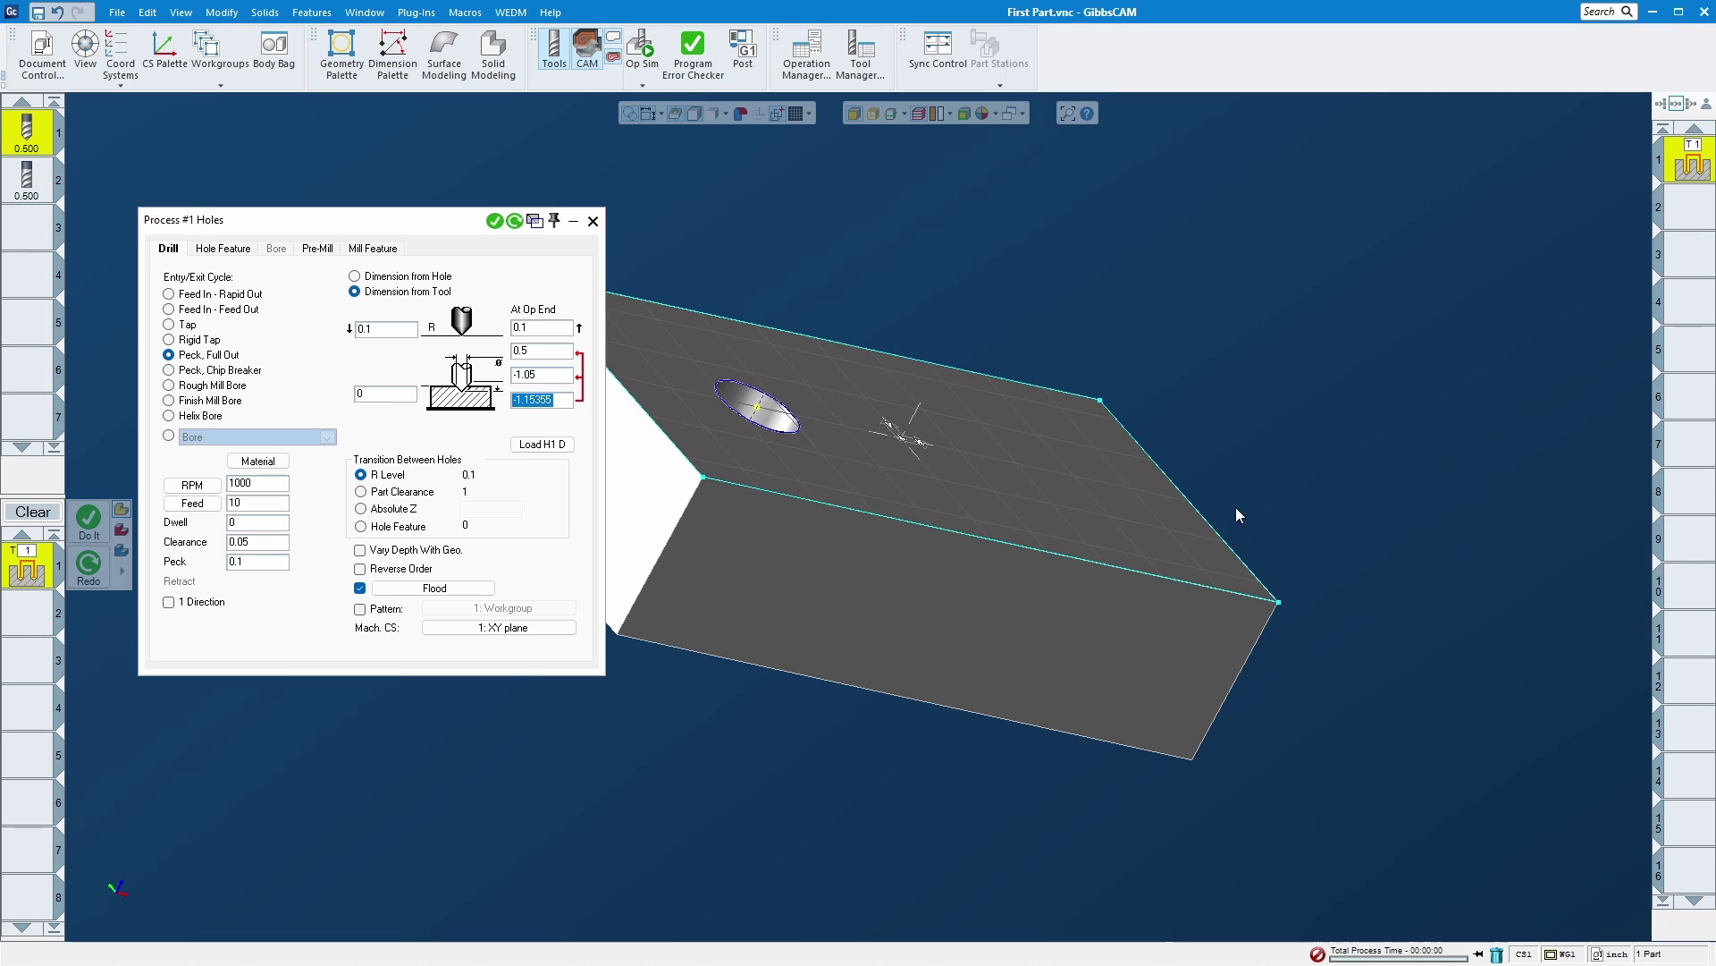
Step: Try an Absolute Z transition of 0.1 between holes and switch the transition back to R Level
{"action": "left_click", "coordinate": [407, 510]}
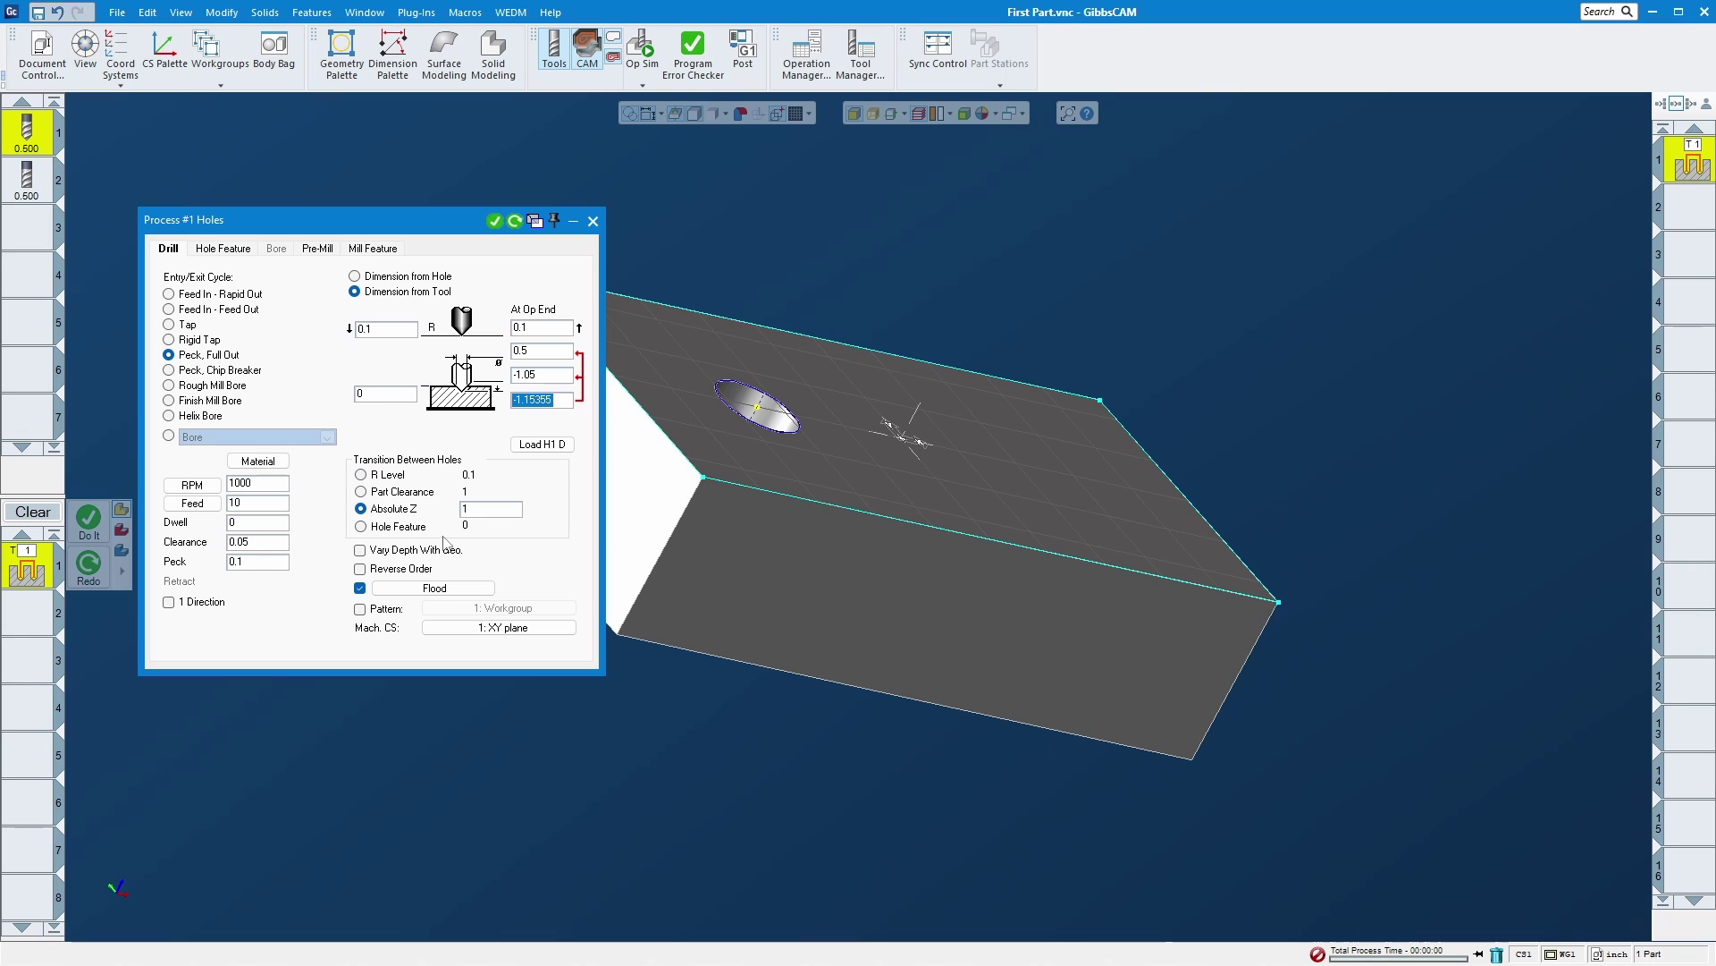
{"action": "double_click", "coordinate": [478, 514]}
{"action": "type", "text": ".1"}
{"action": "left_click", "coordinate": [401, 483]}
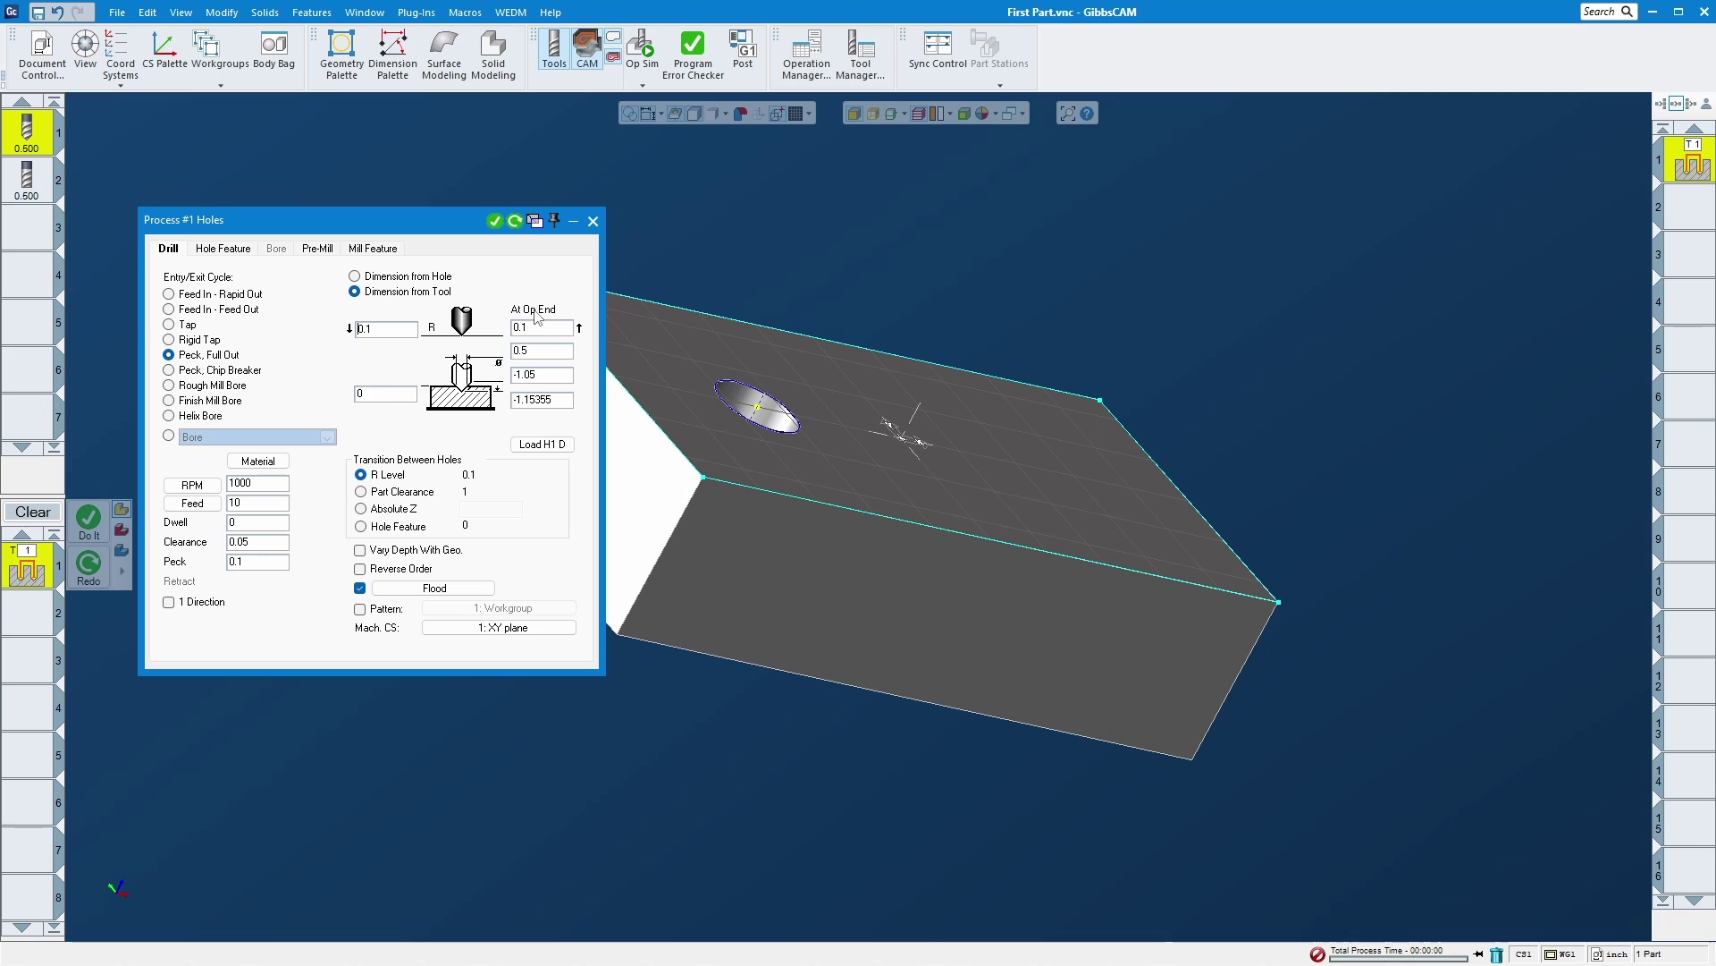
Step: Clear the finished Holes process and assign the 0.5 inch end mill to the first process as a Contour
{"action": "left_click", "coordinate": [593, 221]}
{"action": "left_click", "coordinate": [33, 514]}
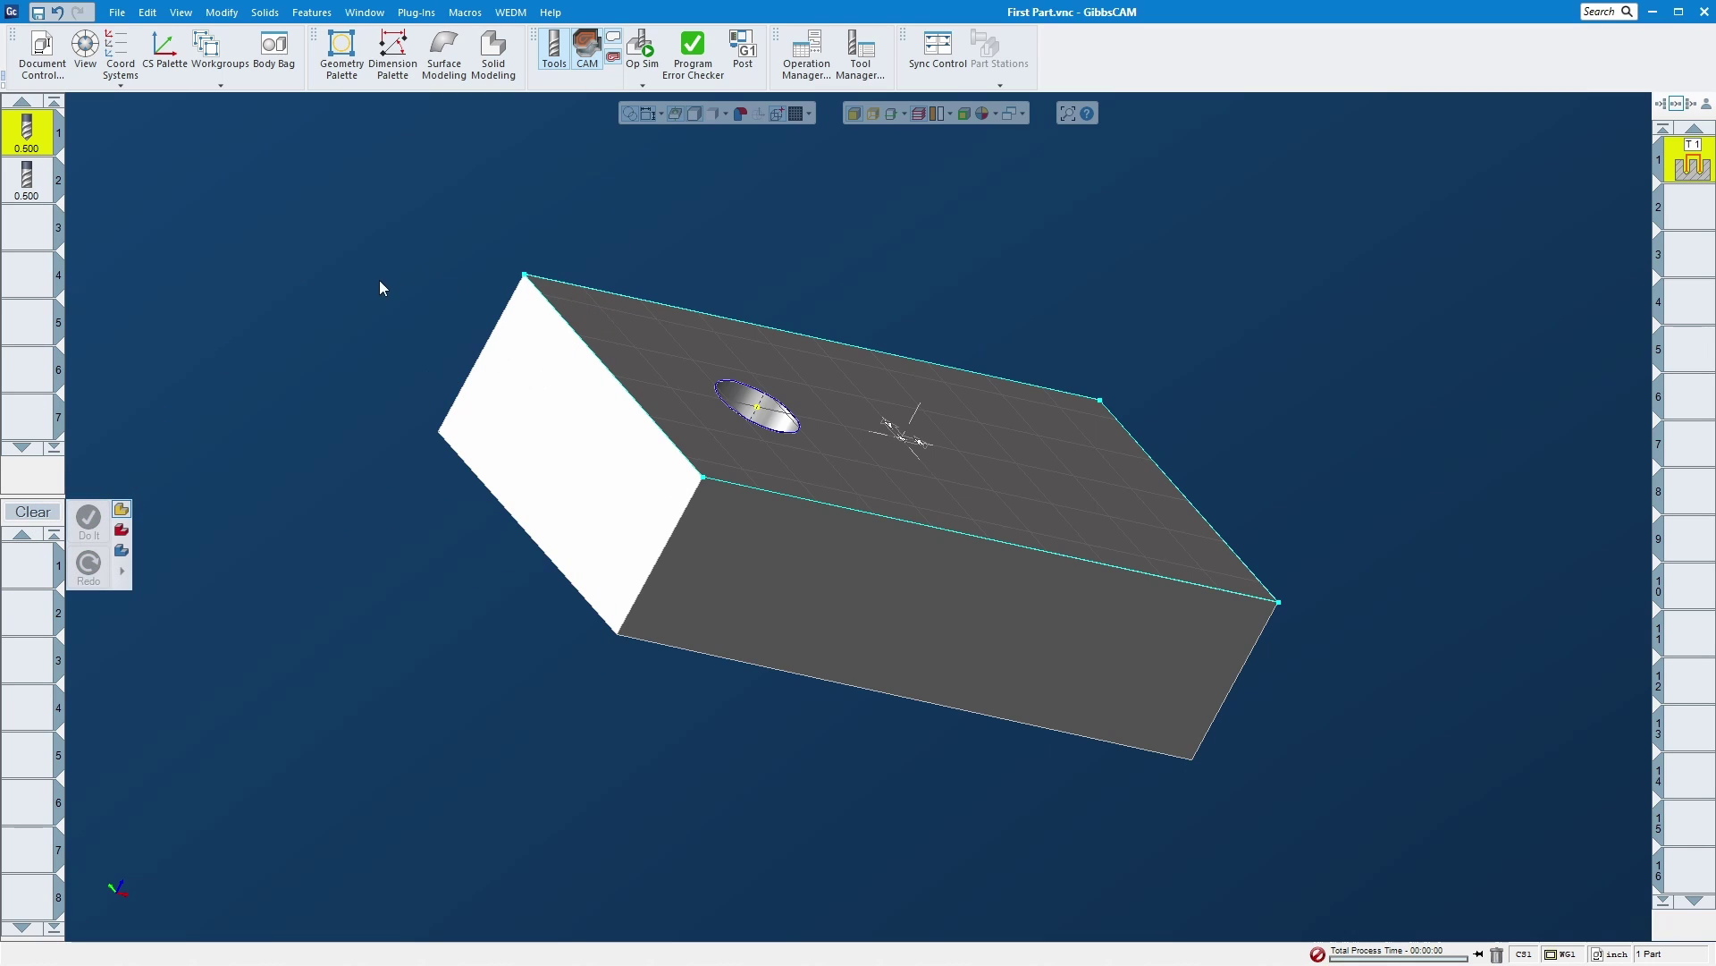
{"action": "middle_click_drag", "start_coordinate": [379, 281], "coordinate": [428, 582]}
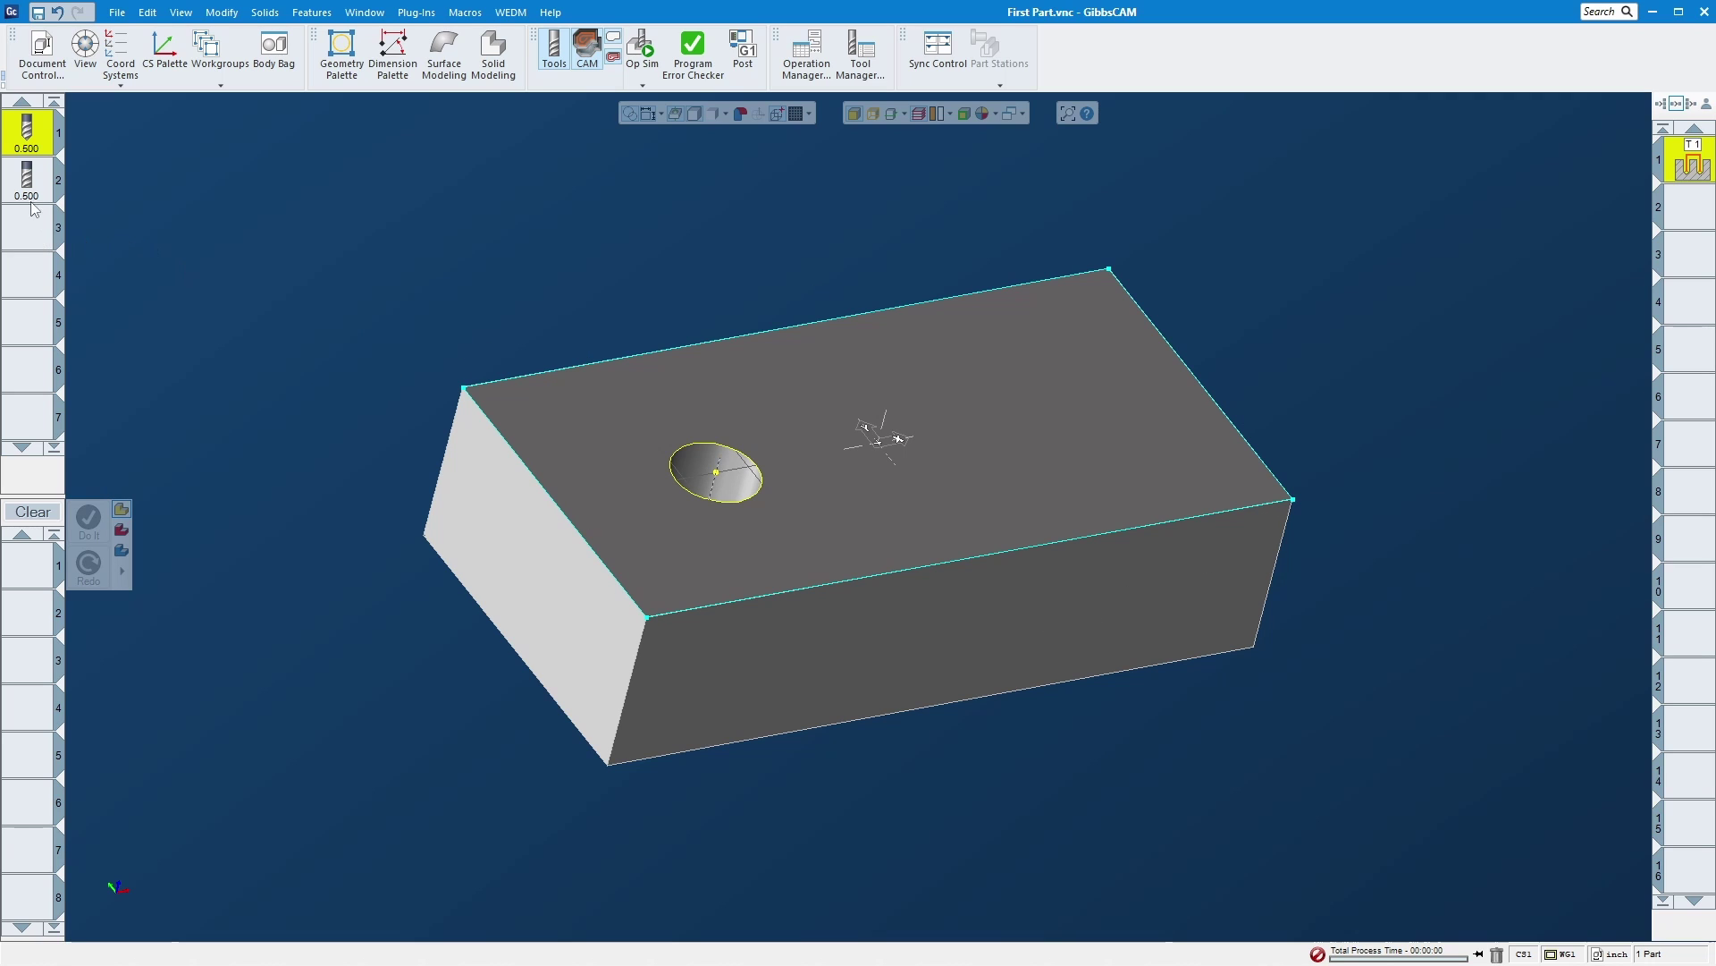
{"action": "left_click_drag", "start_coordinate": [27, 179], "coordinate": [20, 583]}
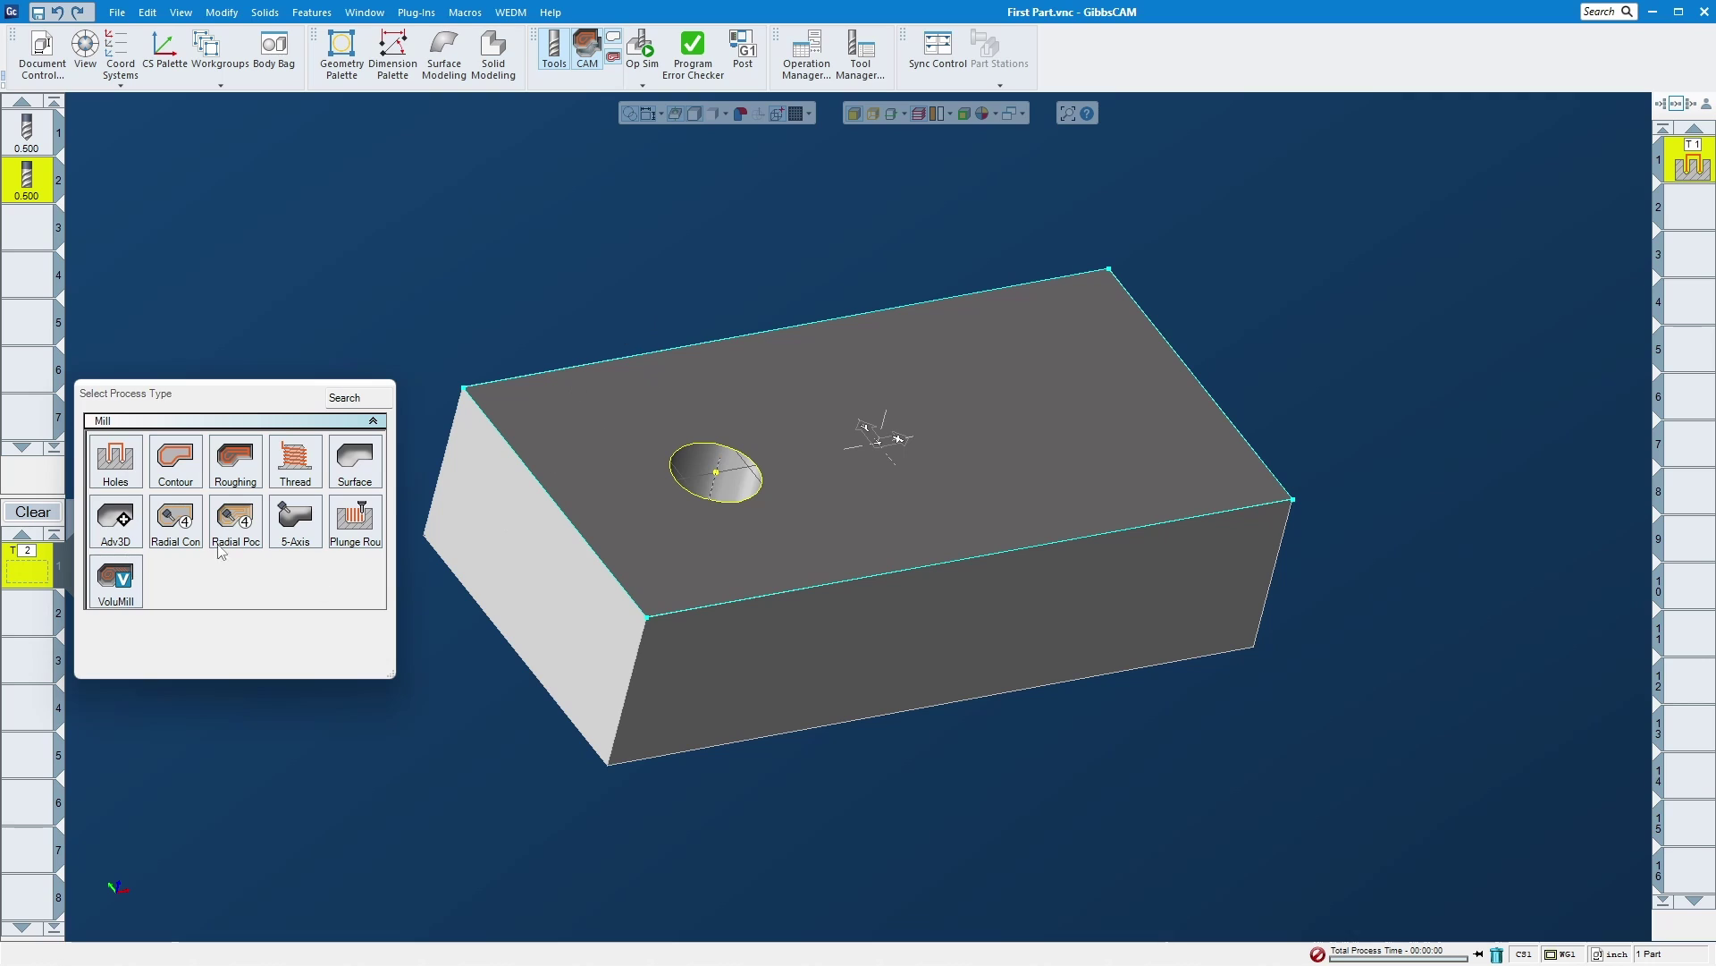
{"action": "left_click", "coordinate": [182, 471]}
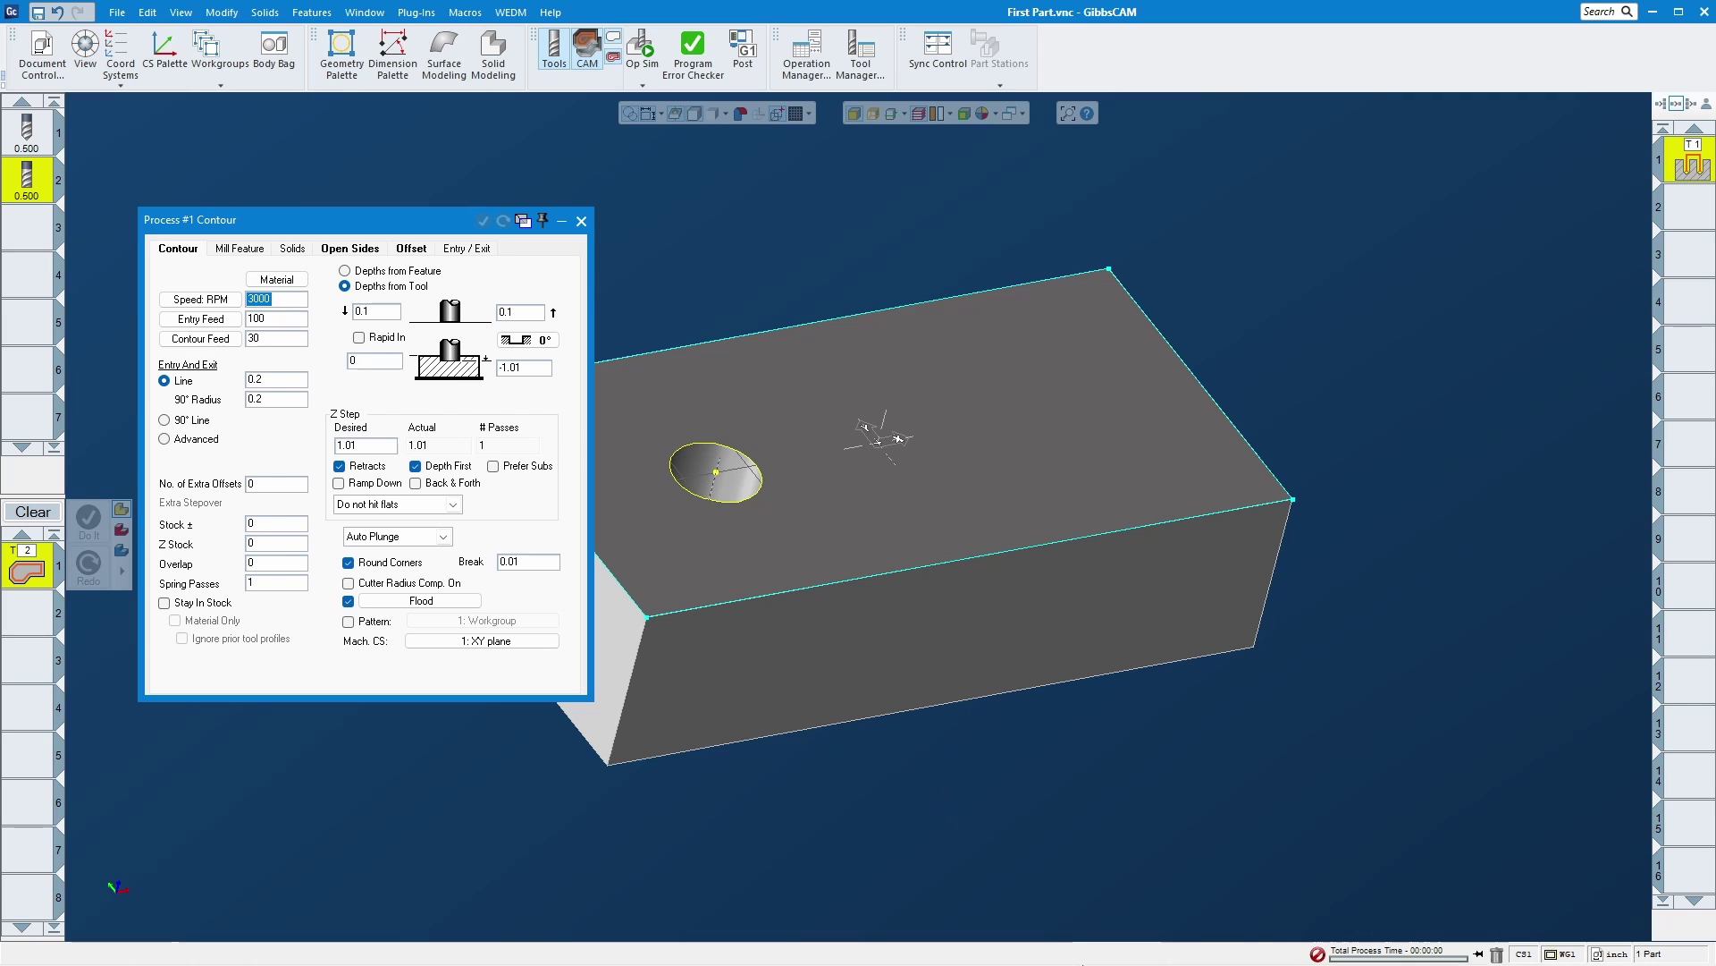
Step: Set the contour process's desired Z step to 0.7
{"action": "double_click", "coordinate": [268, 524]}
{"action": "left_click", "coordinate": [270, 585]}
{"action": "double_click", "coordinate": [264, 588]}
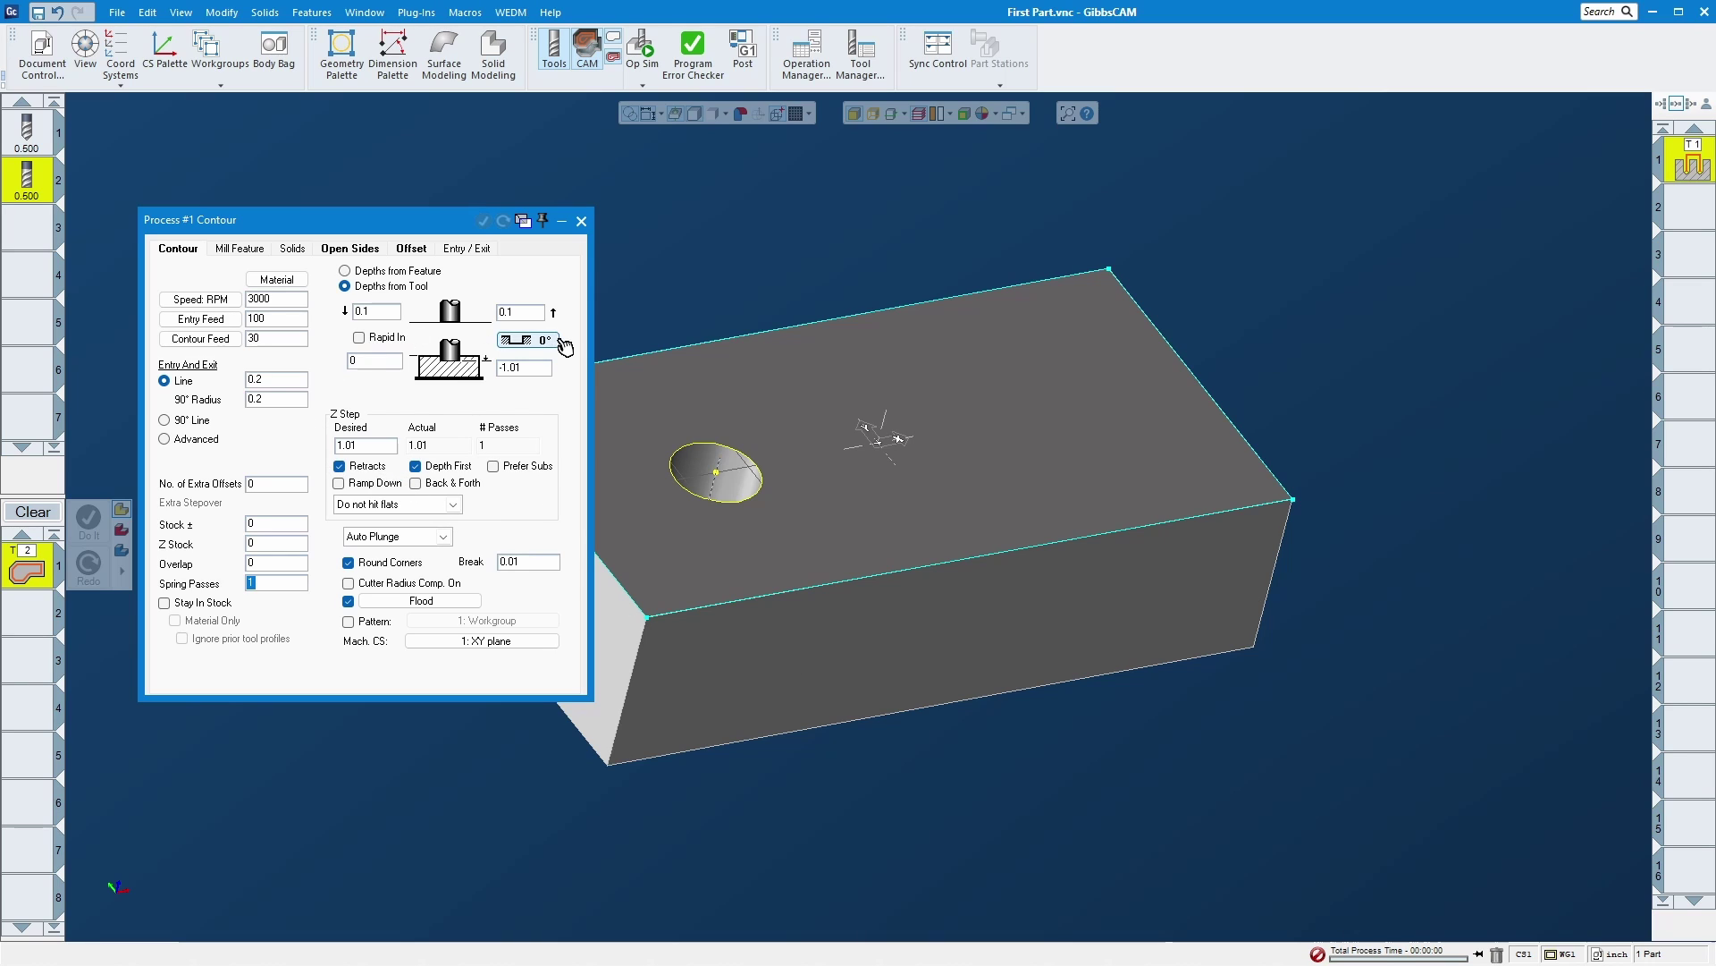
{"action": "double_click", "coordinate": [367, 445]}
{"action": "type", "text": ".5"}
{"action": "key", "text": "BackSpace"}
{"action": "type", "text": "7"}
{"action": "scroll", "coordinate": [613, 715], "scroll_direction": "down", "scroll_amount": 2}
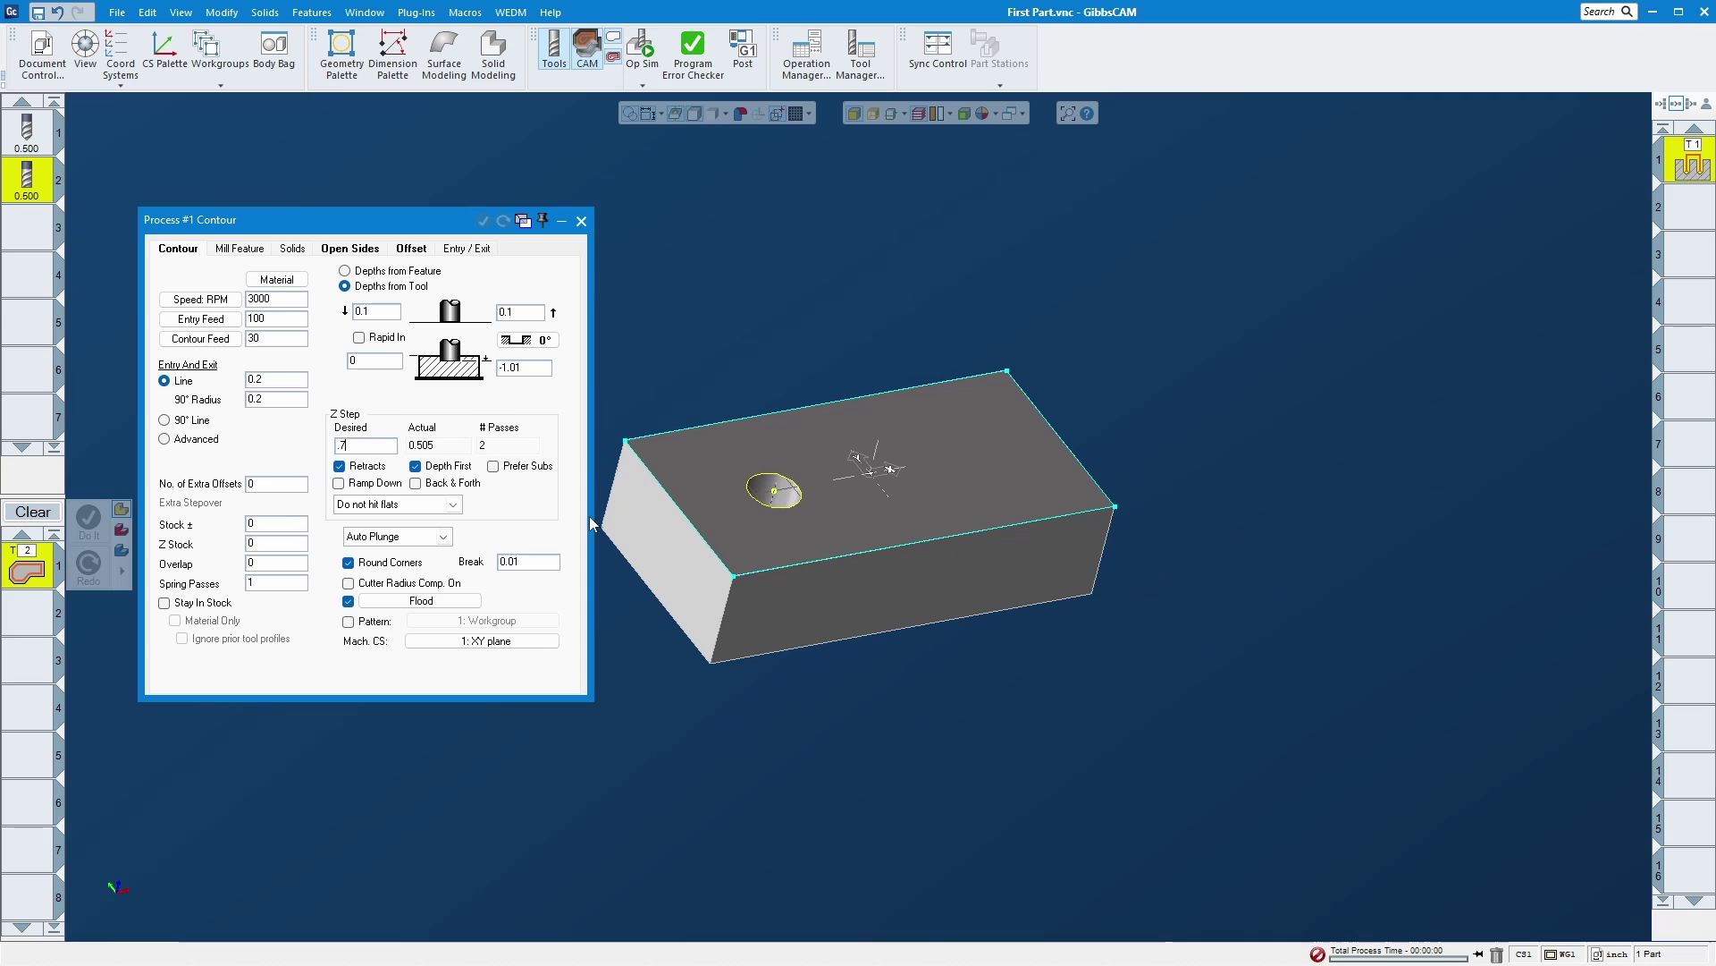
{"action": "left_click", "coordinate": [528, 561]}
Step: Select the block's whole top outline as the cut shape, starting on its front edge, and generate the contour operation
{"action": "scroll", "coordinate": [624, 534], "scroll_direction": "up", "scroll_amount": 1}
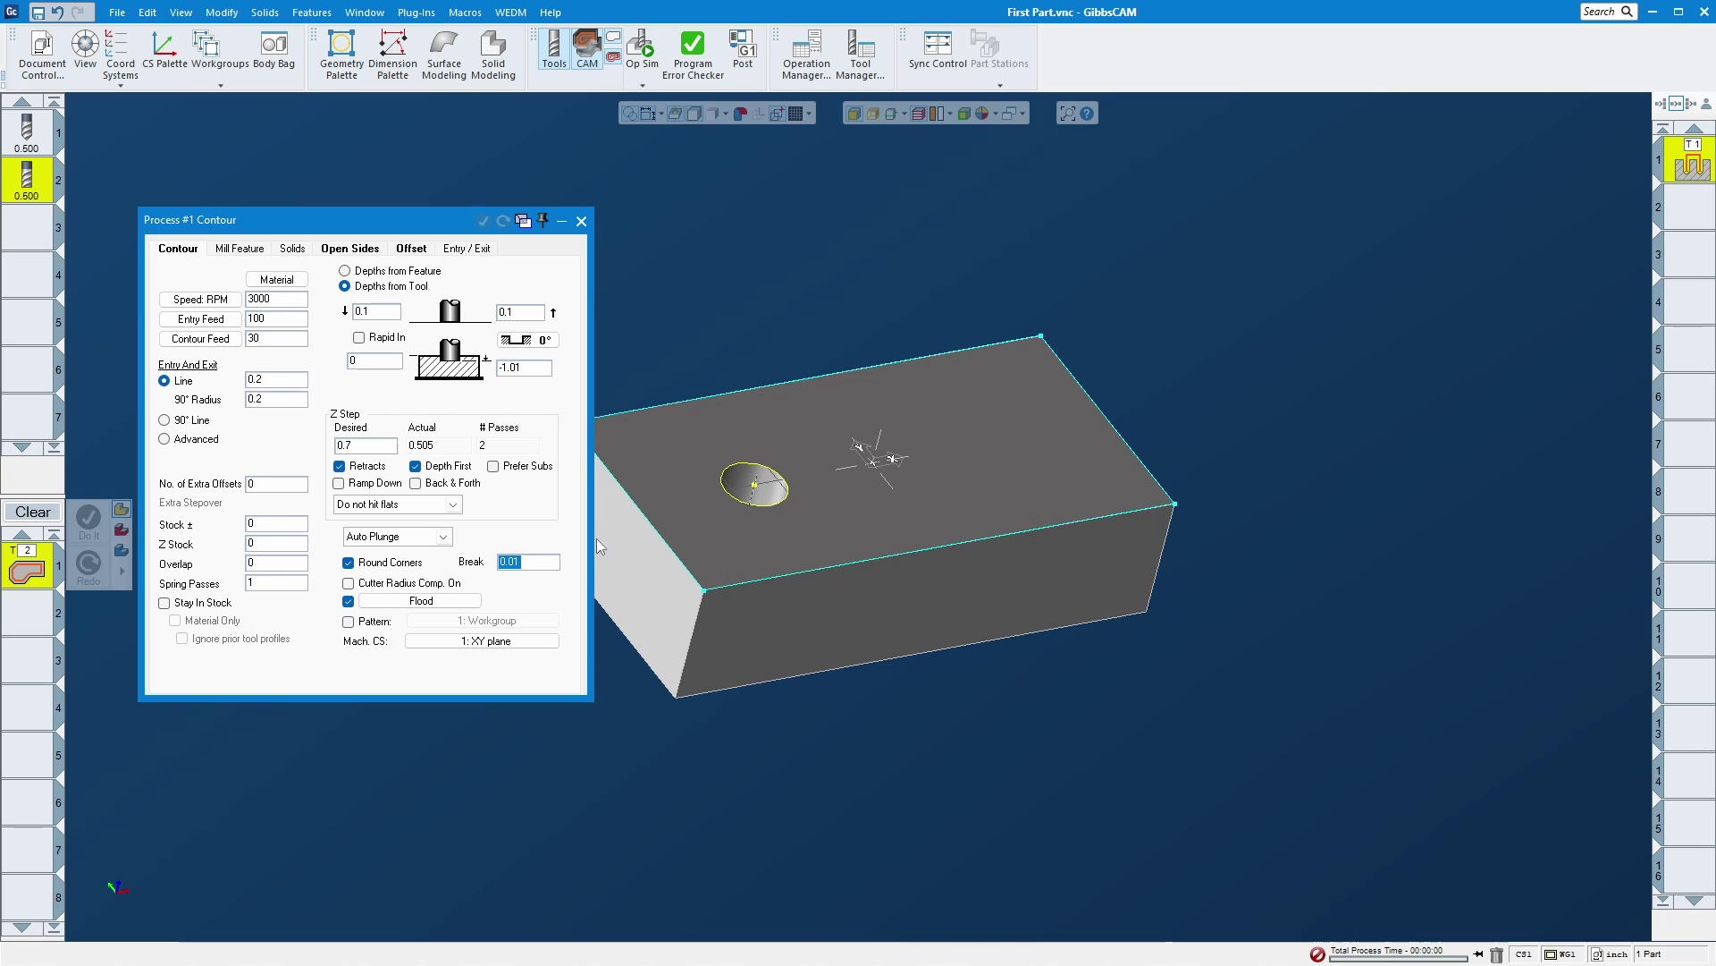
{"action": "scroll", "coordinate": [634, 570], "scroll_direction": "down", "scroll_amount": 2}
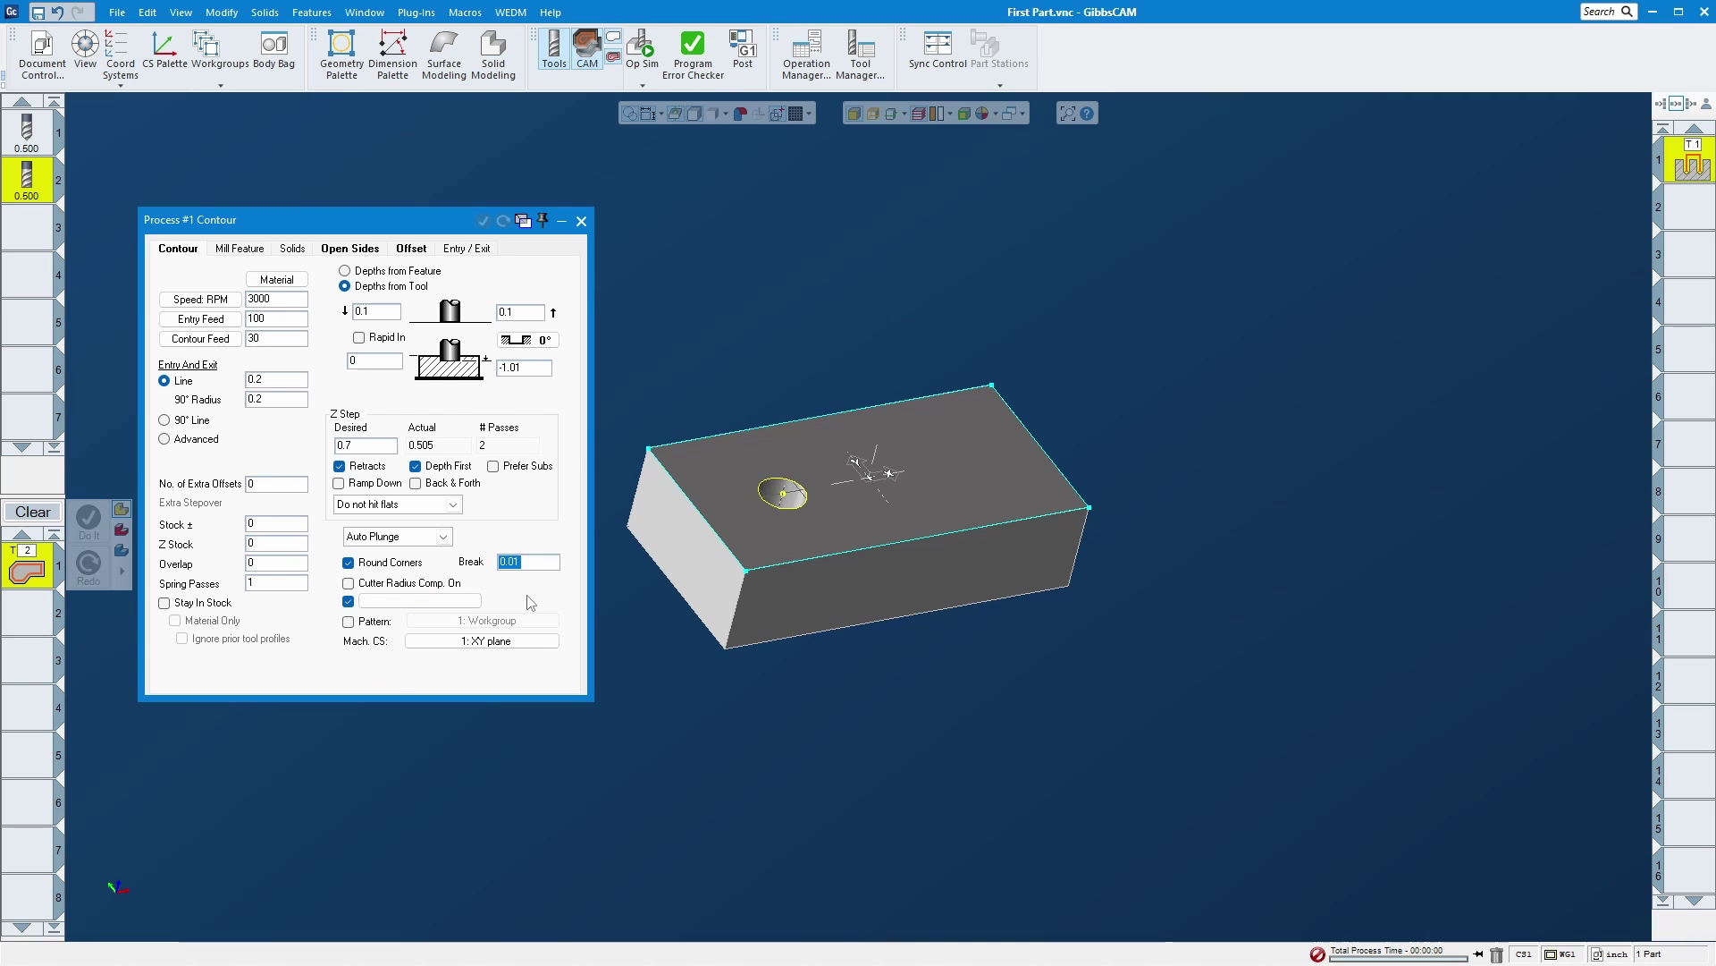
{"action": "double_click", "coordinate": [1045, 517]}
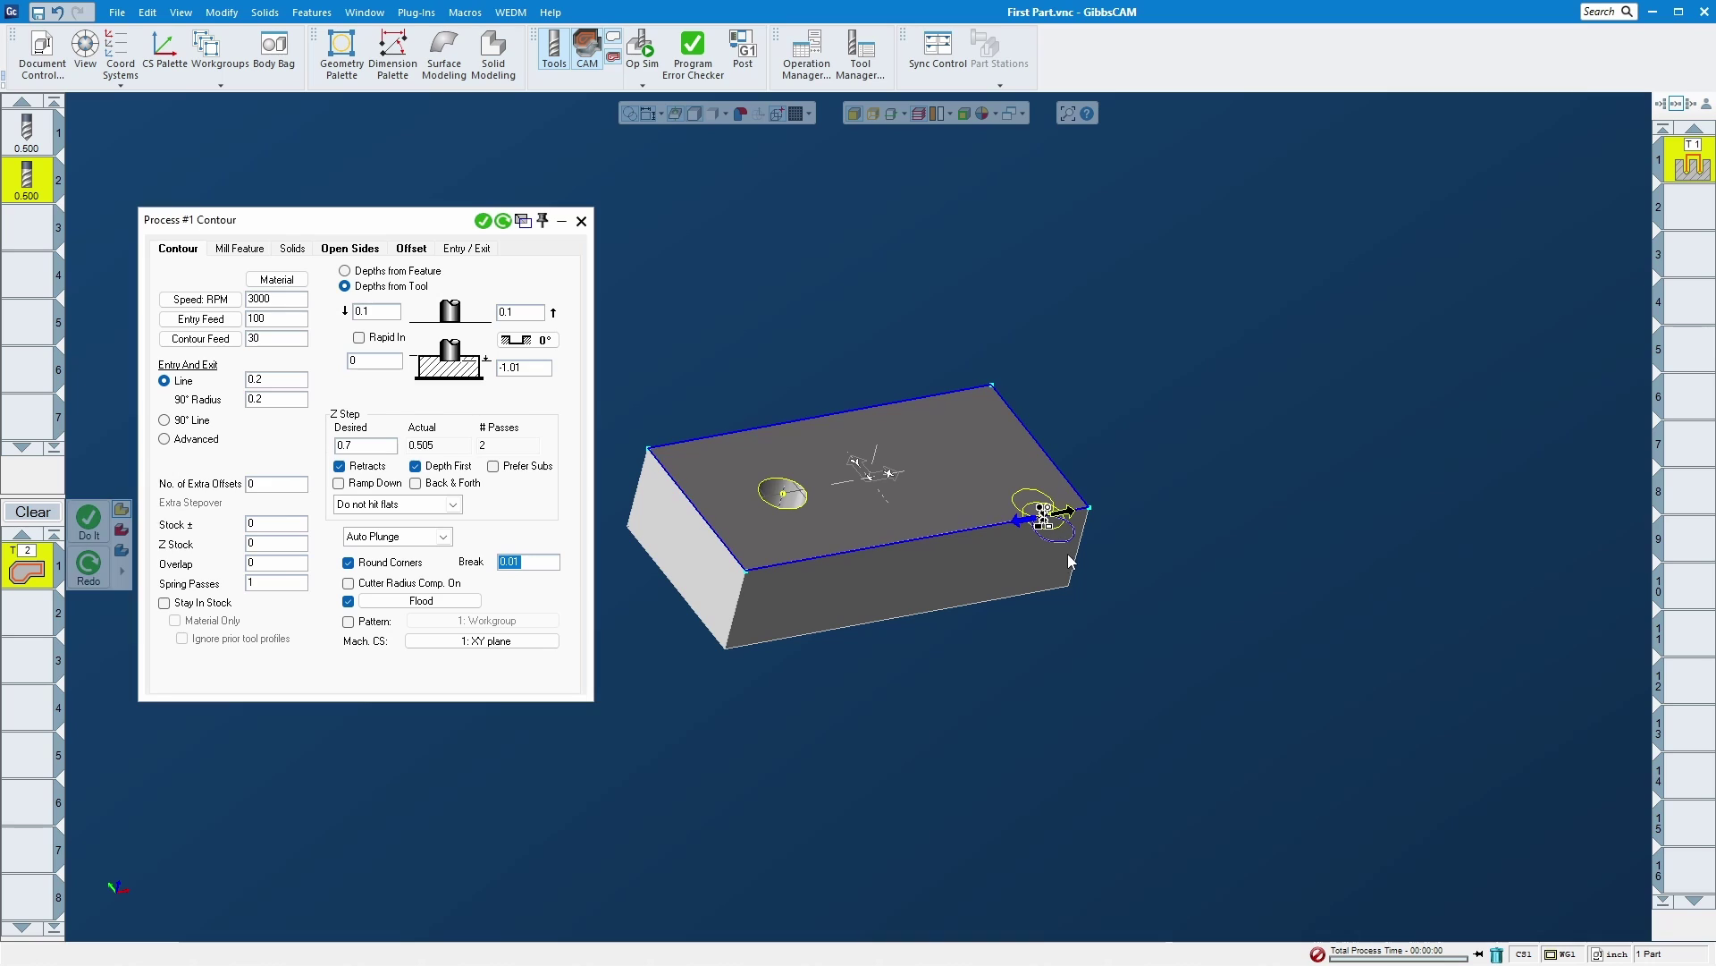
{"action": "scroll", "coordinate": [1026, 537], "scroll_direction": "up", "scroll_amount": 3}
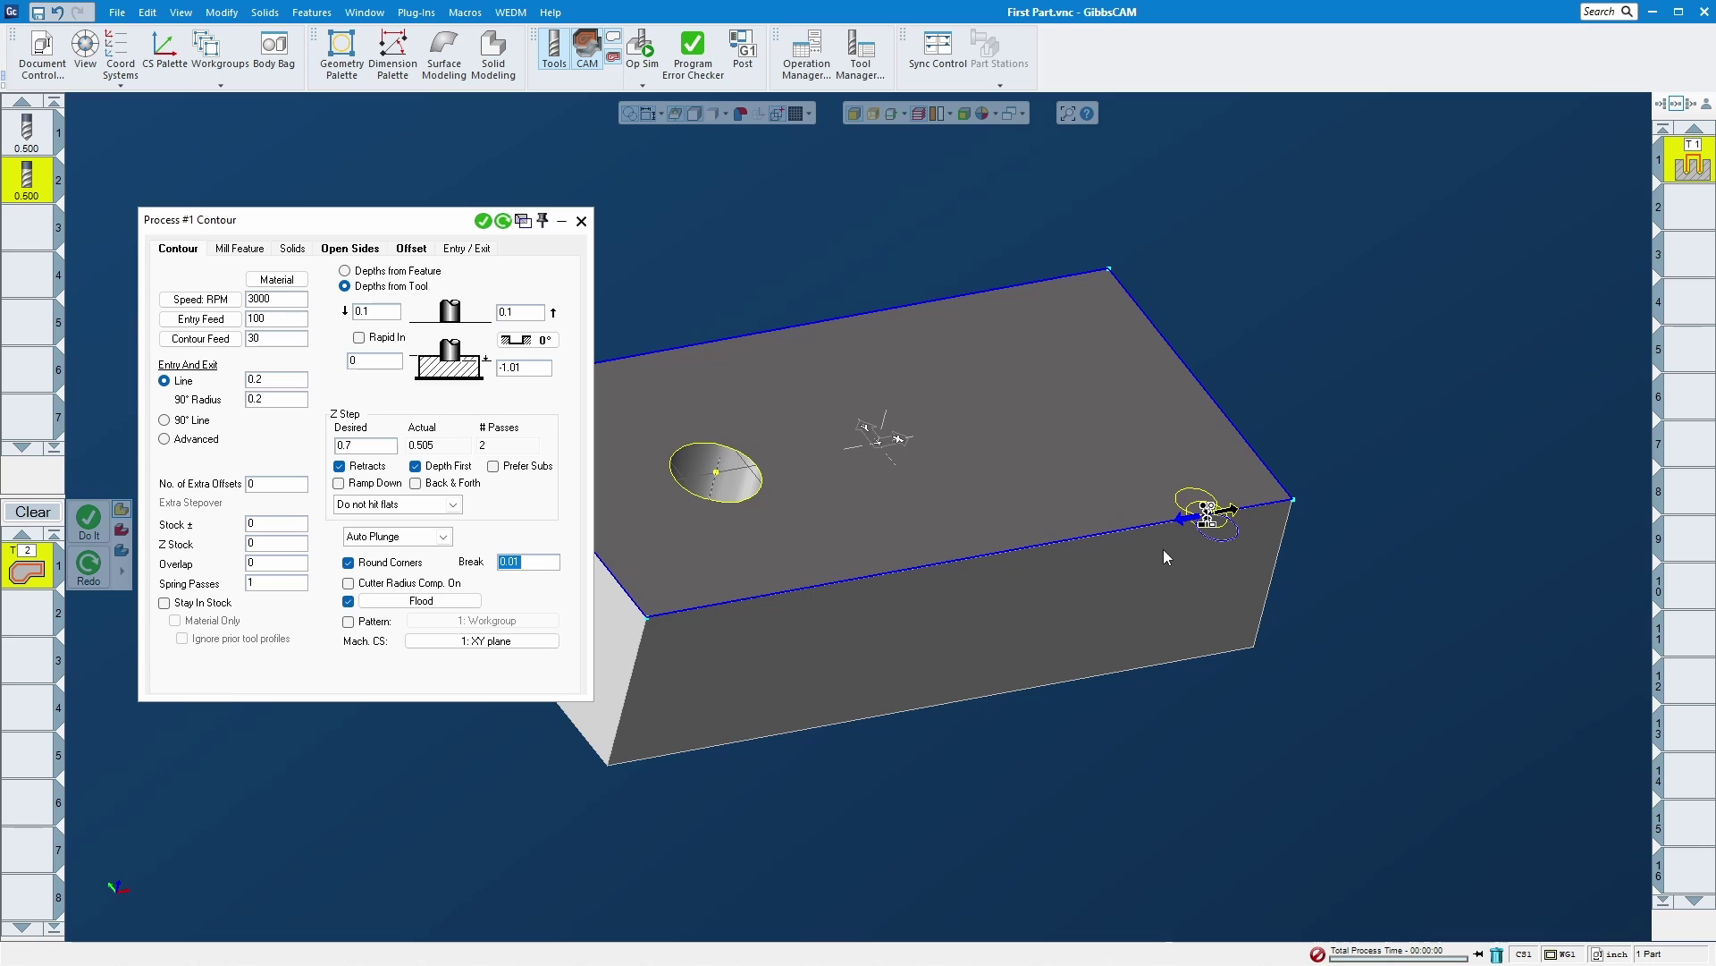
{"action": "scroll", "coordinate": [877, 597], "scroll_direction": "down", "scroll_amount": 2}
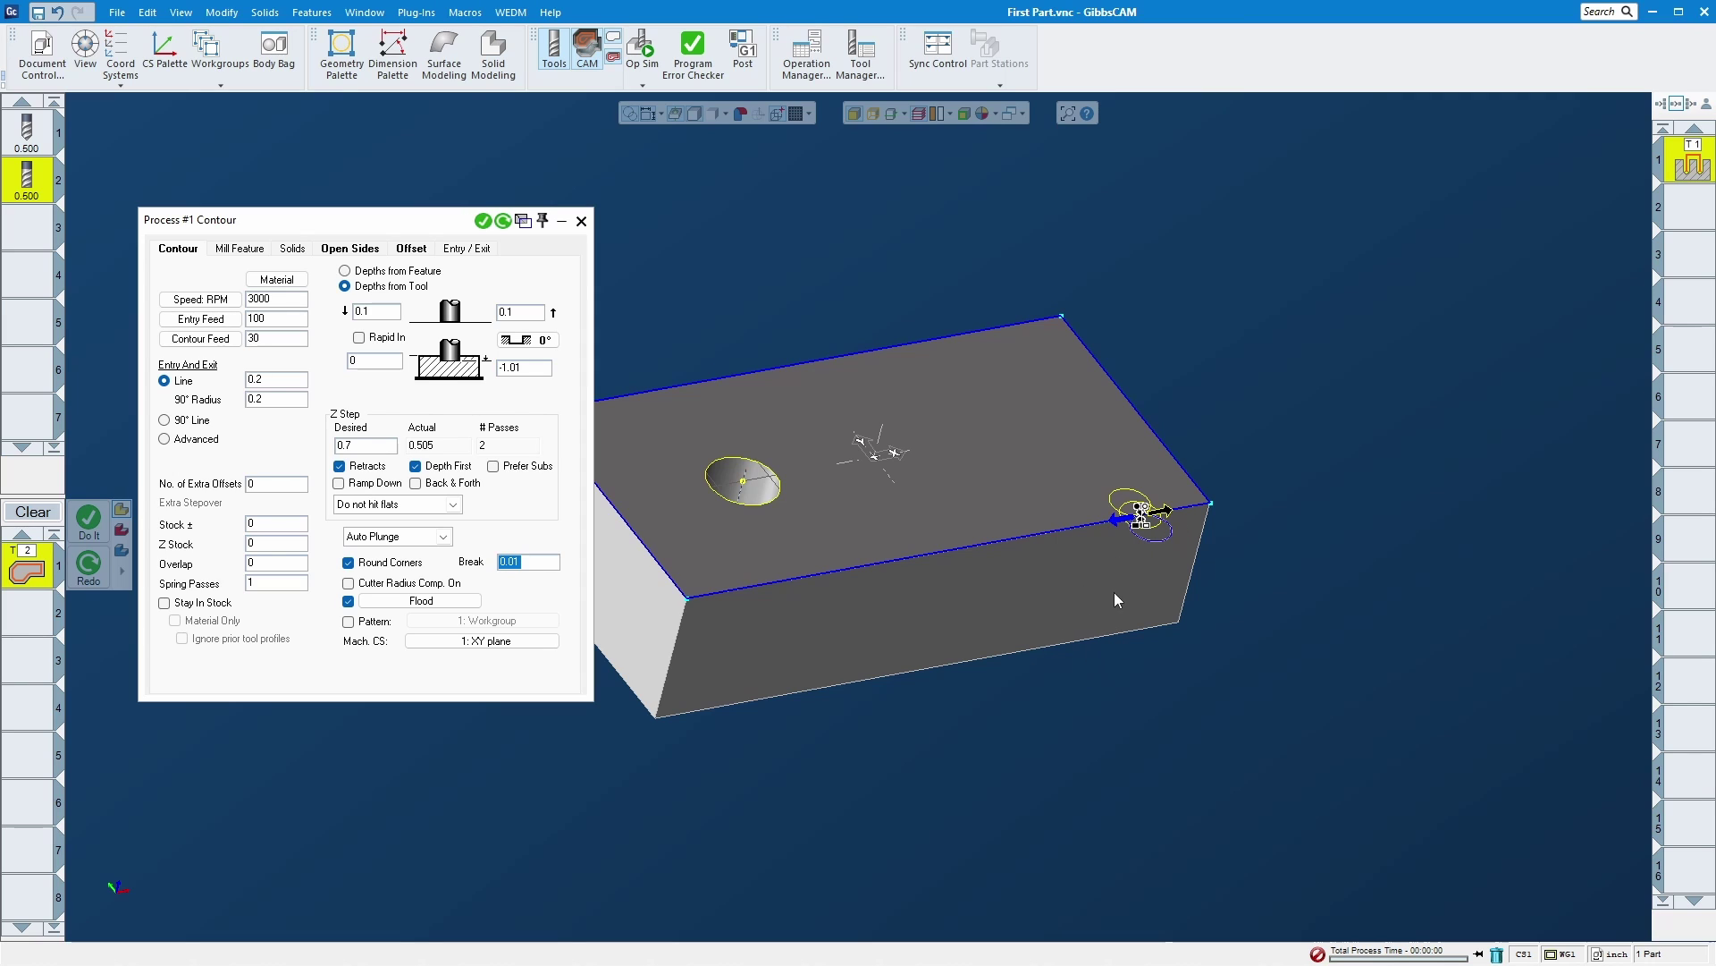
{"action": "left_click", "coordinate": [482, 220]}
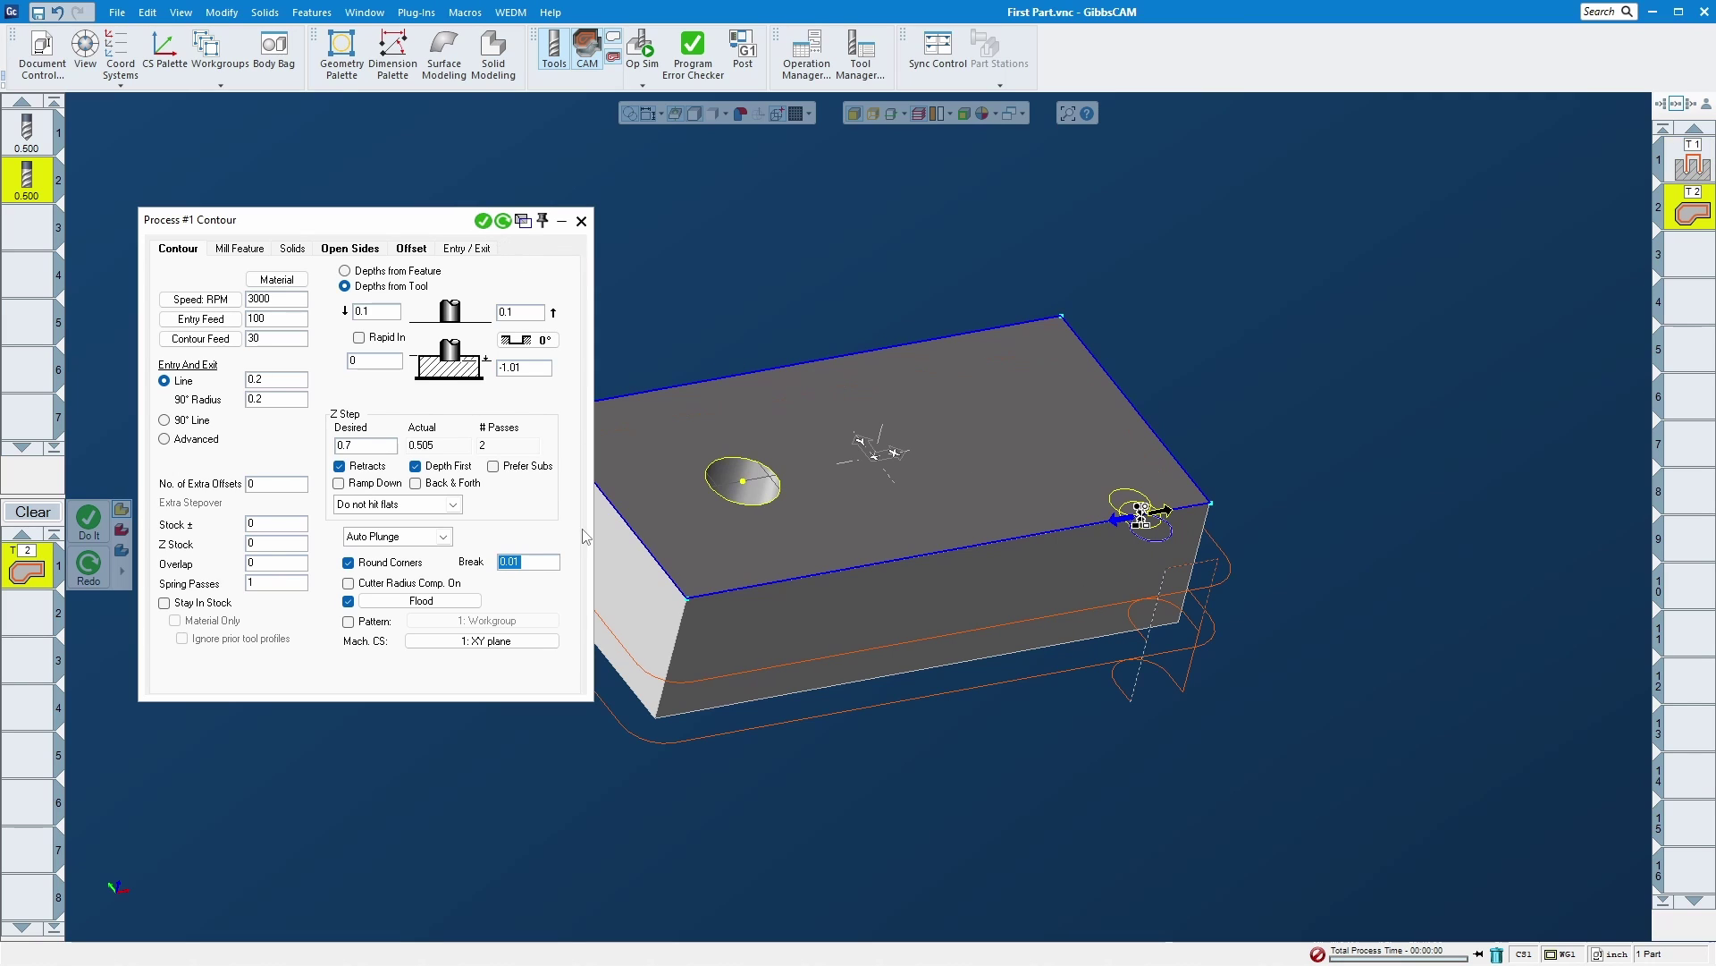
Step: Set the contour's desired Z step to 2, regenerate the operation, and close the process settings
{"action": "left_click", "coordinate": [380, 445]}
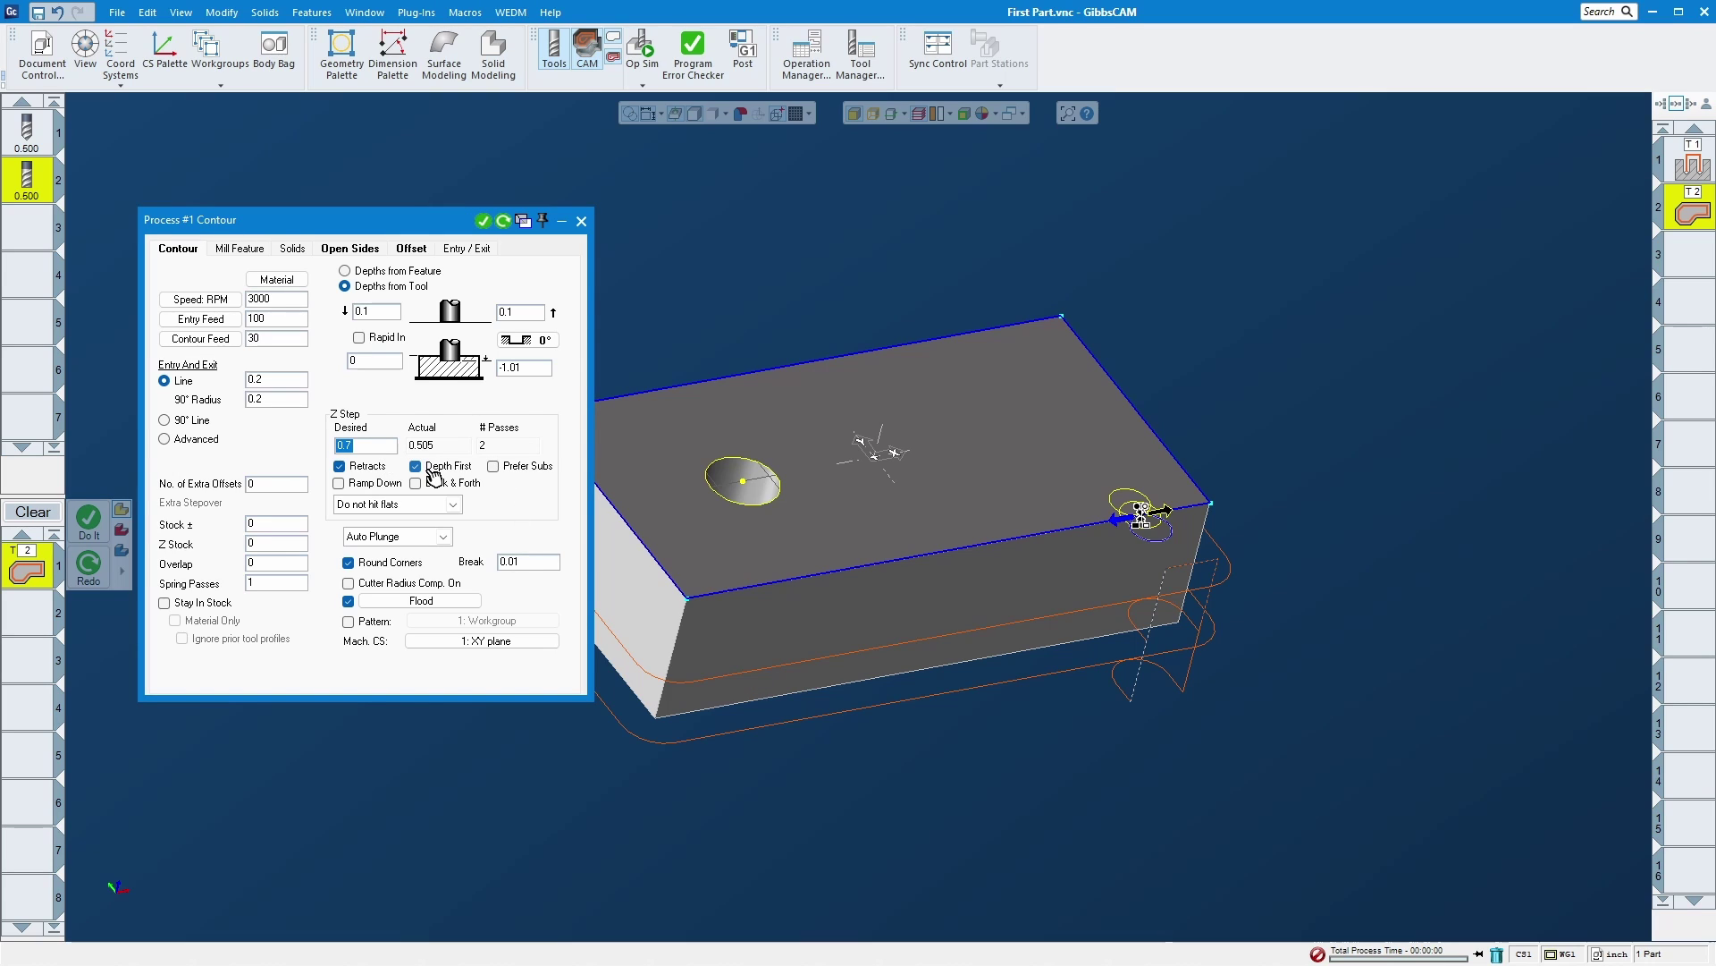
{"action": "type", "text": "1.05"}
{"action": "double_click", "coordinate": [373, 444]}
{"action": "type", "text": "2"}
{"action": "left_click", "coordinate": [504, 222]}
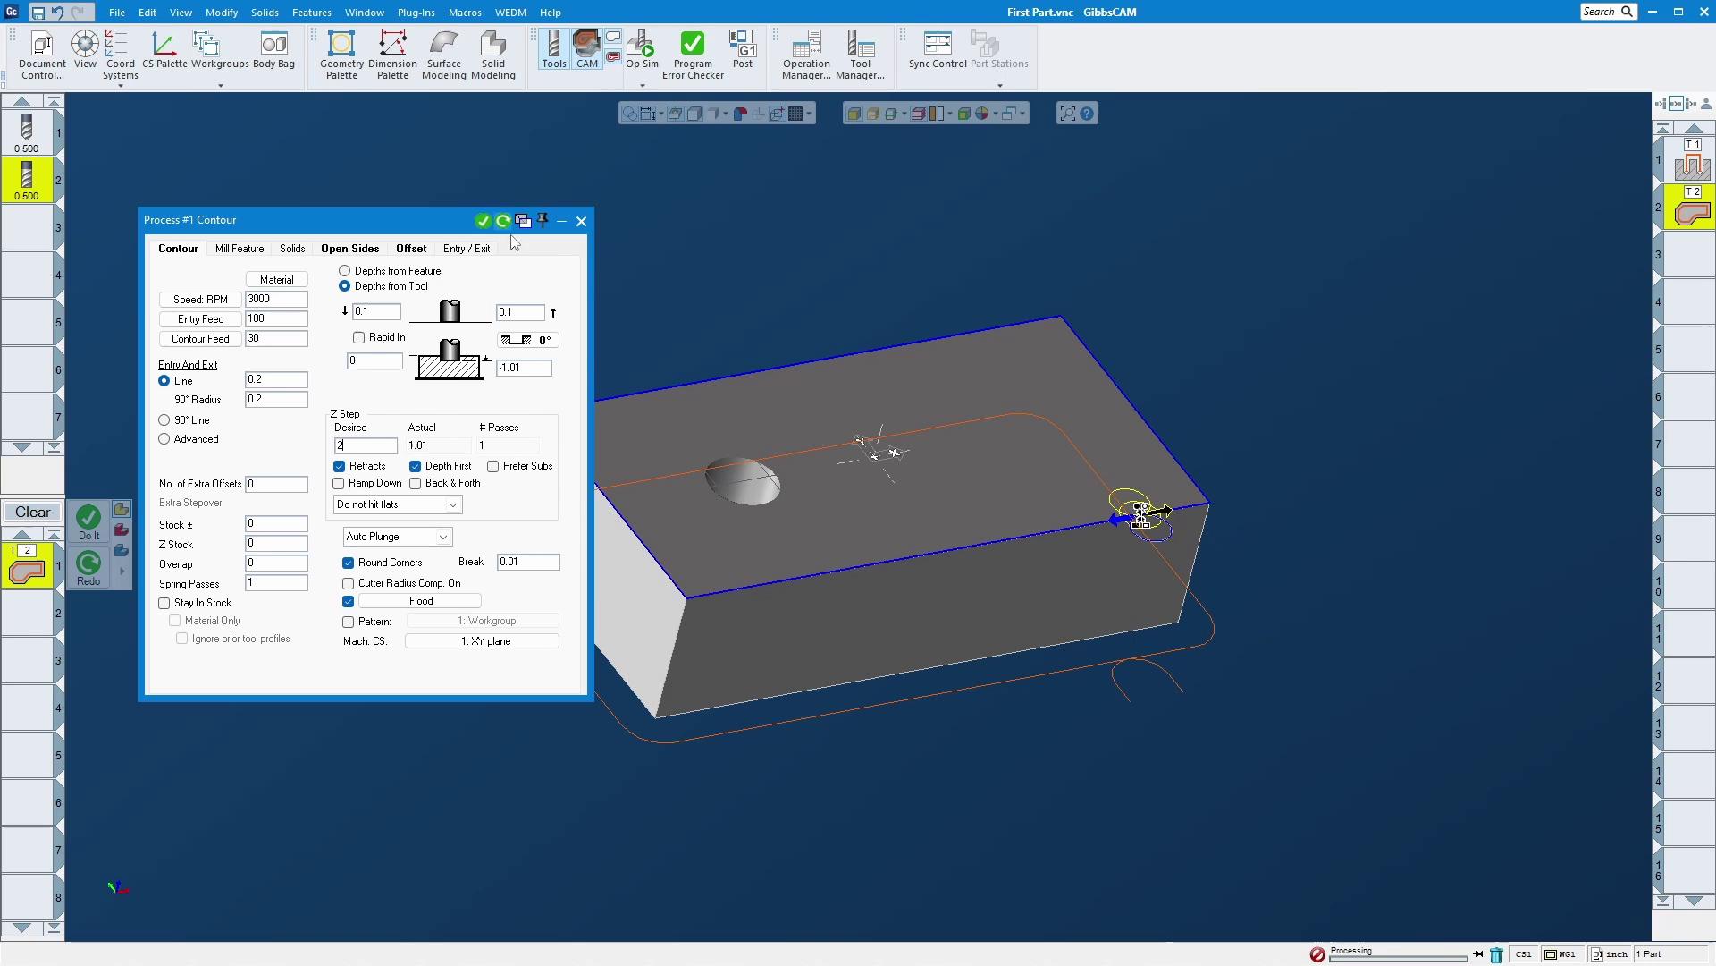
{"action": "left_click", "coordinate": [581, 220]}
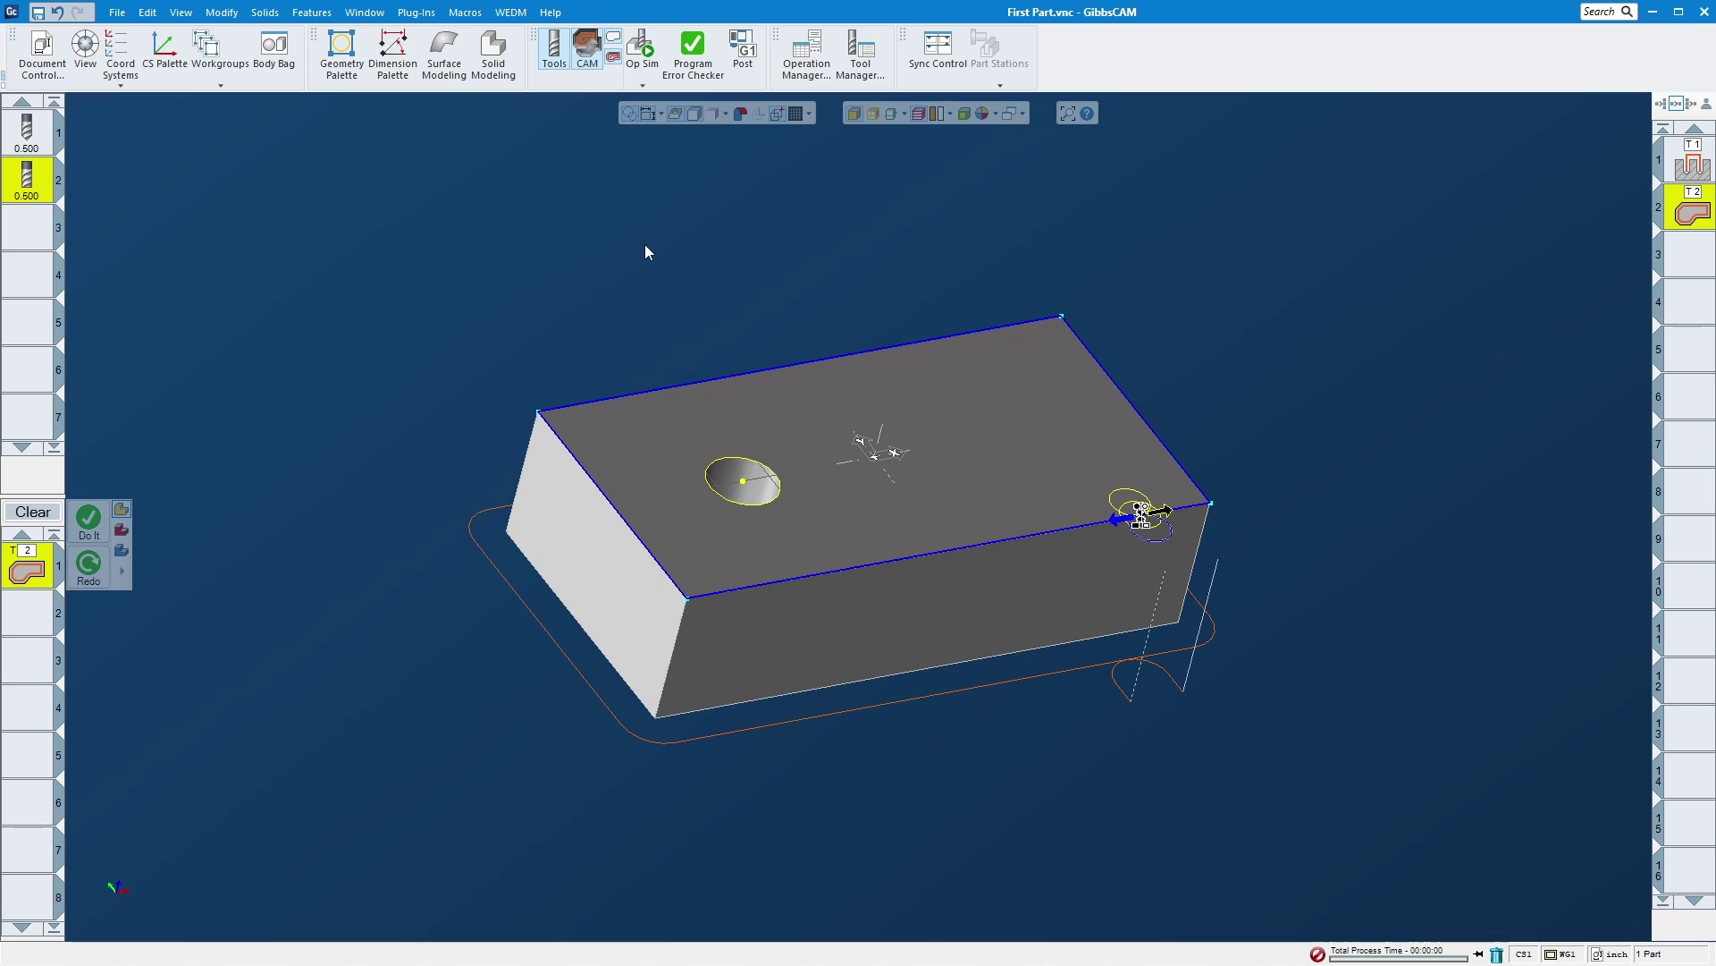